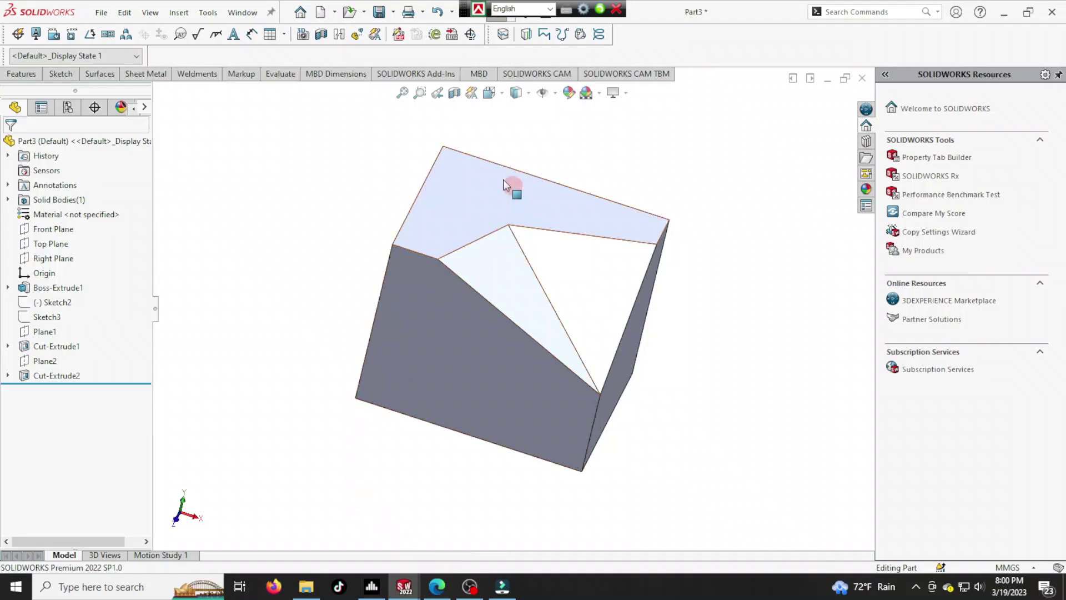
Step: Create a new blank Part document and bring up the scene list
click(101, 13)
click(111, 34)
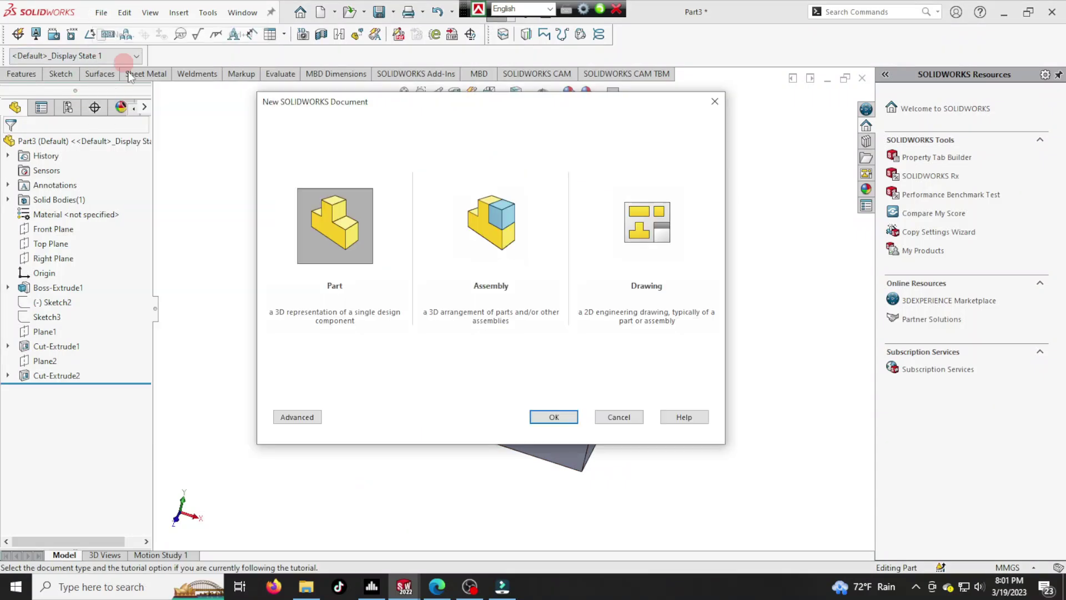
click(569, 415)
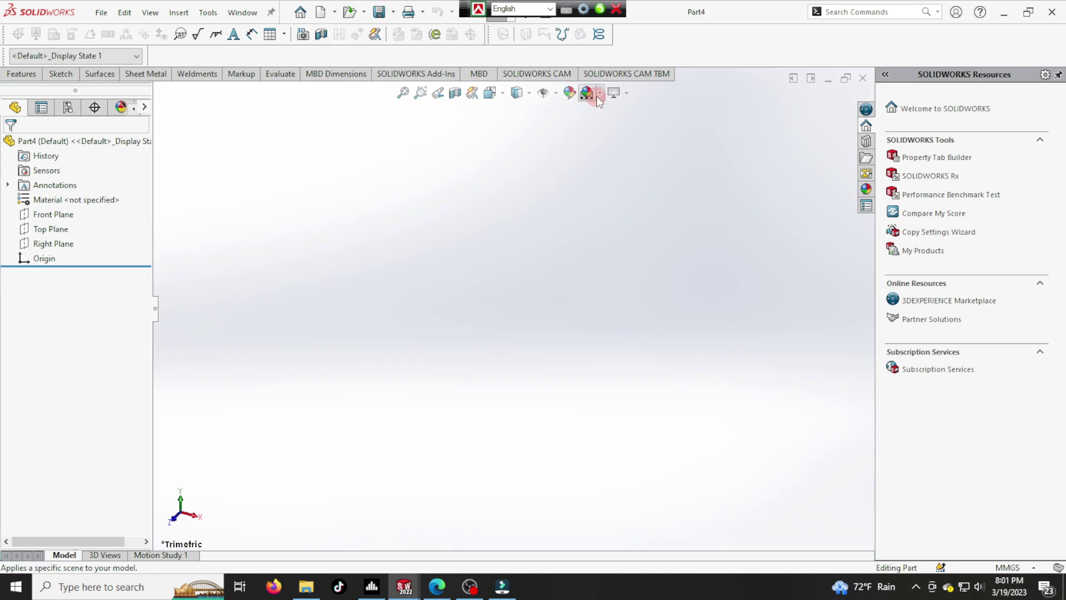
click(587, 93)
Step: Apply the Plain White scene and sketch a center rectangle at the origin on the Top Plane
click(605, 127)
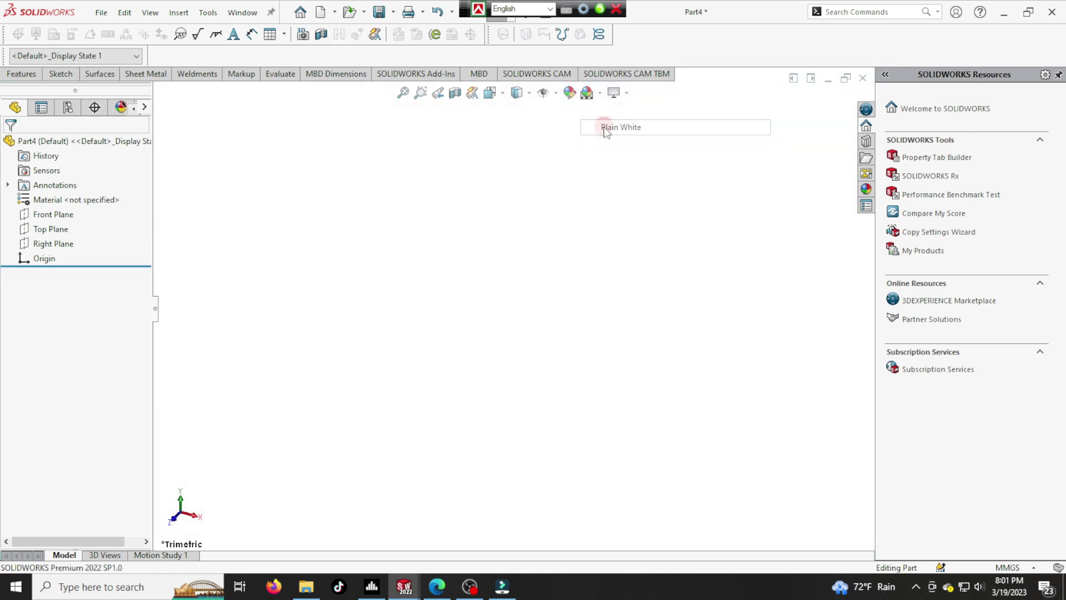
right_click(48, 225)
click(100, 191)
click(59, 74)
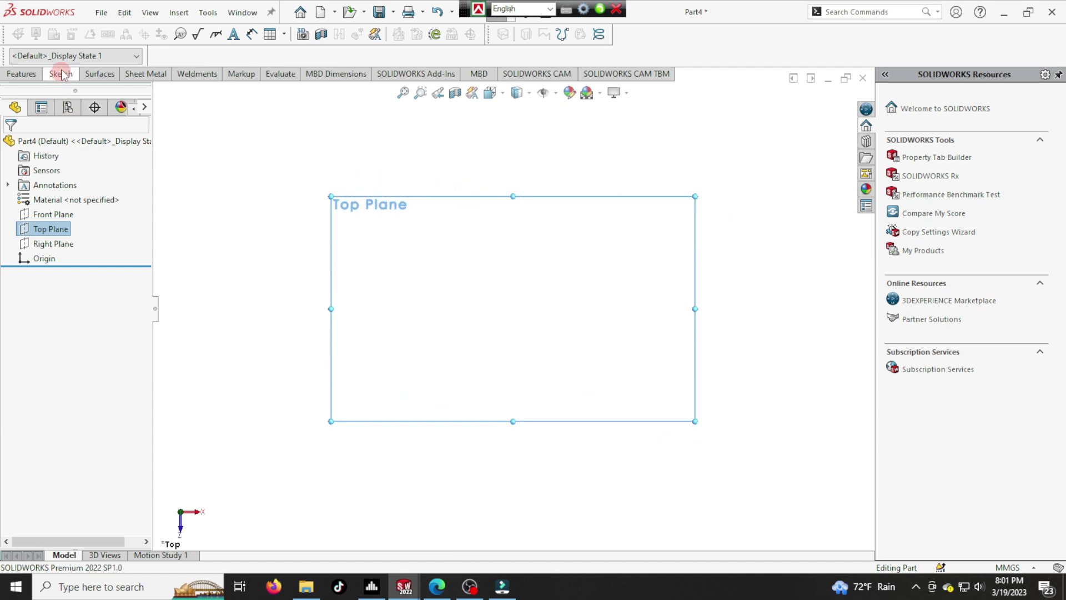
click(100, 109)
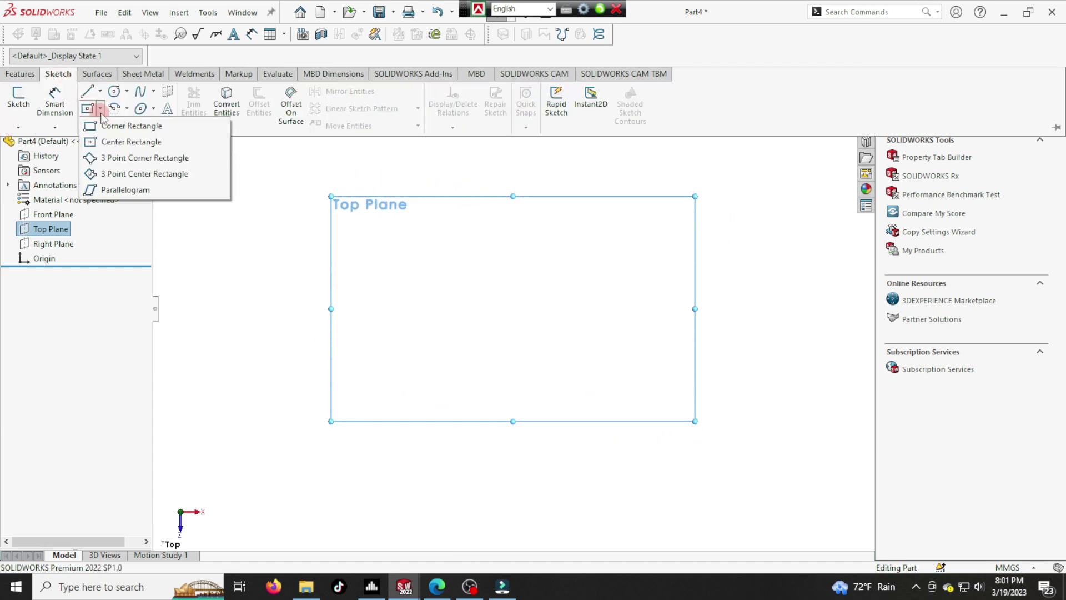
click(128, 141)
click(513, 308)
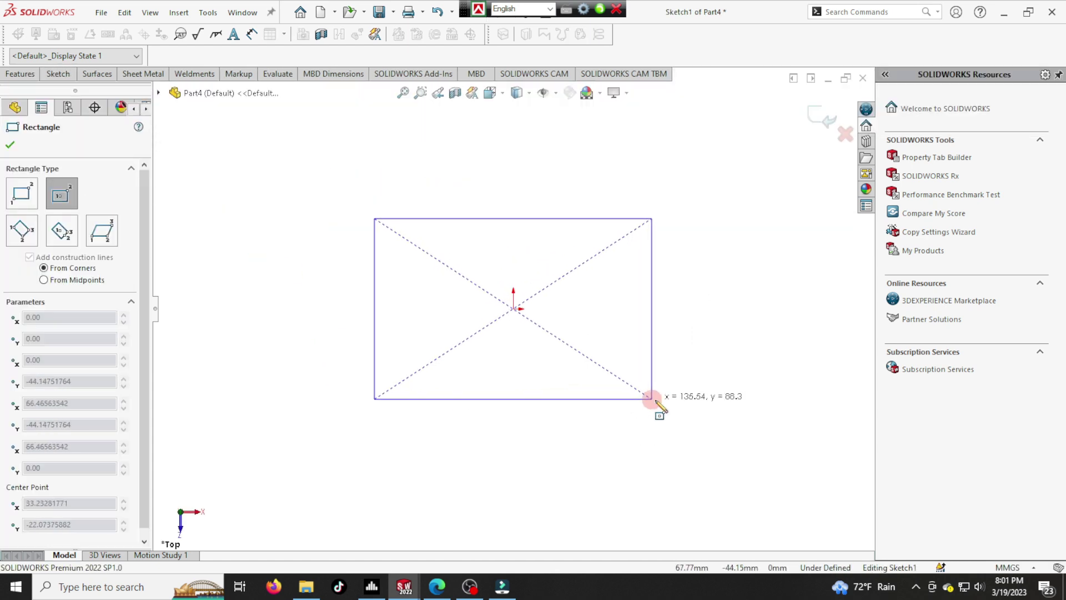
click(666, 407)
Step: Dimension the rectangle 40 mm tall and 50 mm wide
click(49, 77)
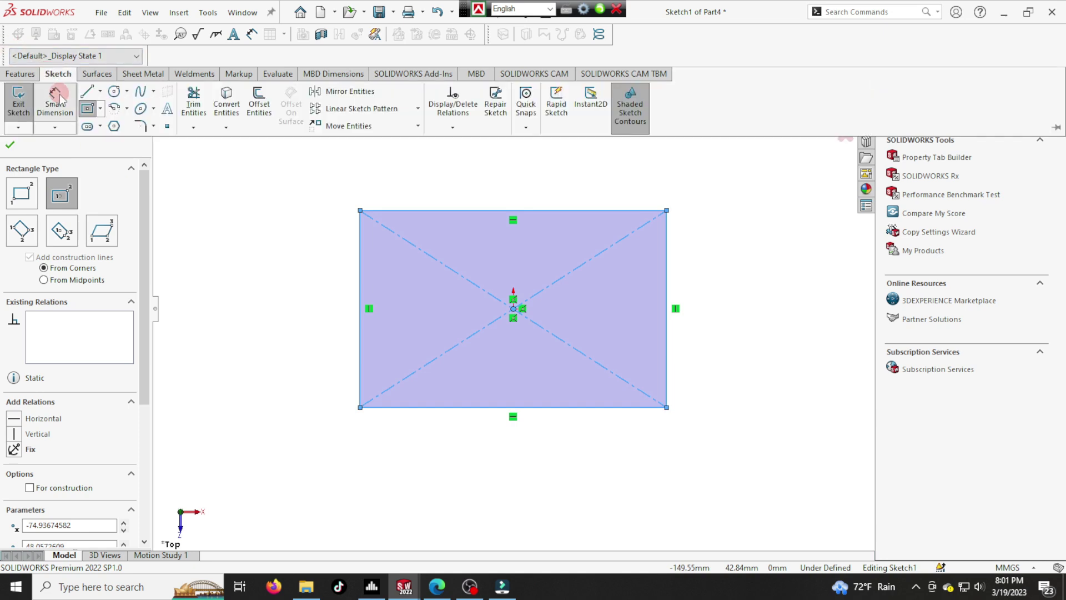
click(393, 379)
click(361, 370)
click(315, 360)
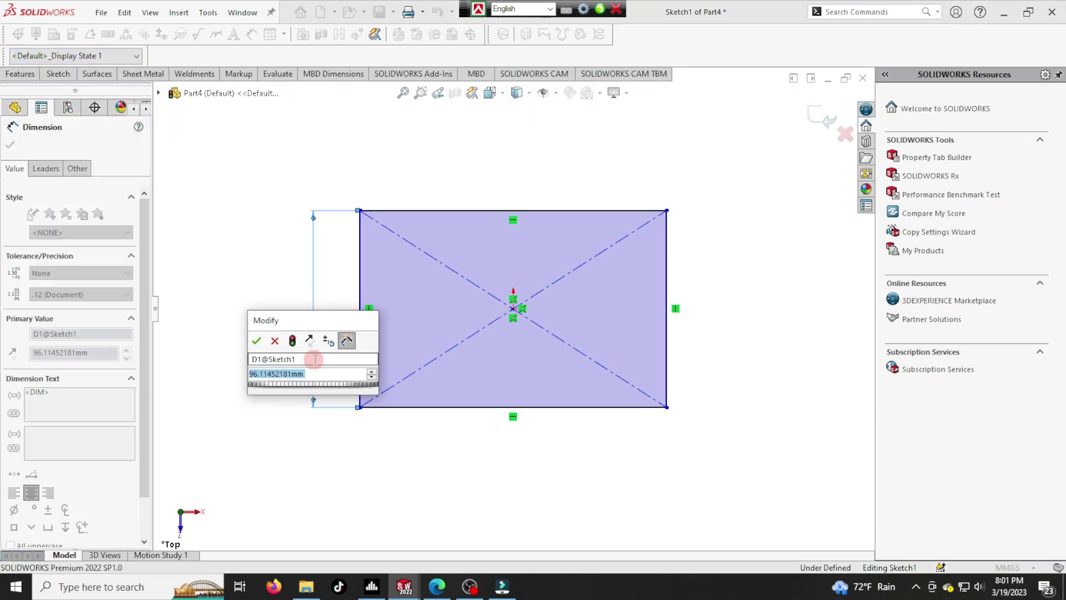
text(40)
click(269, 247)
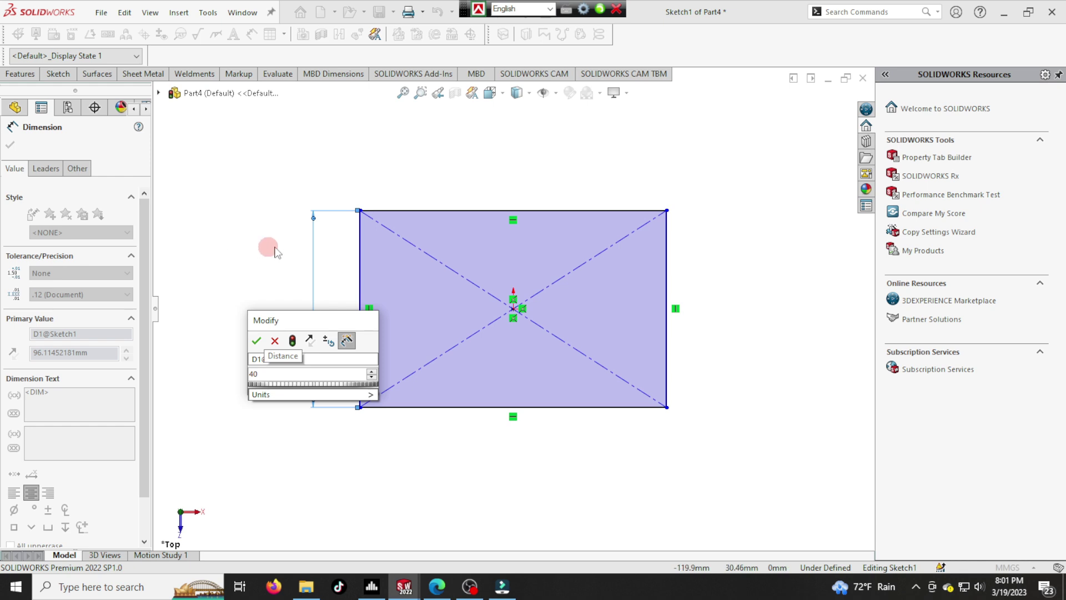
click(256, 340)
click(439, 211)
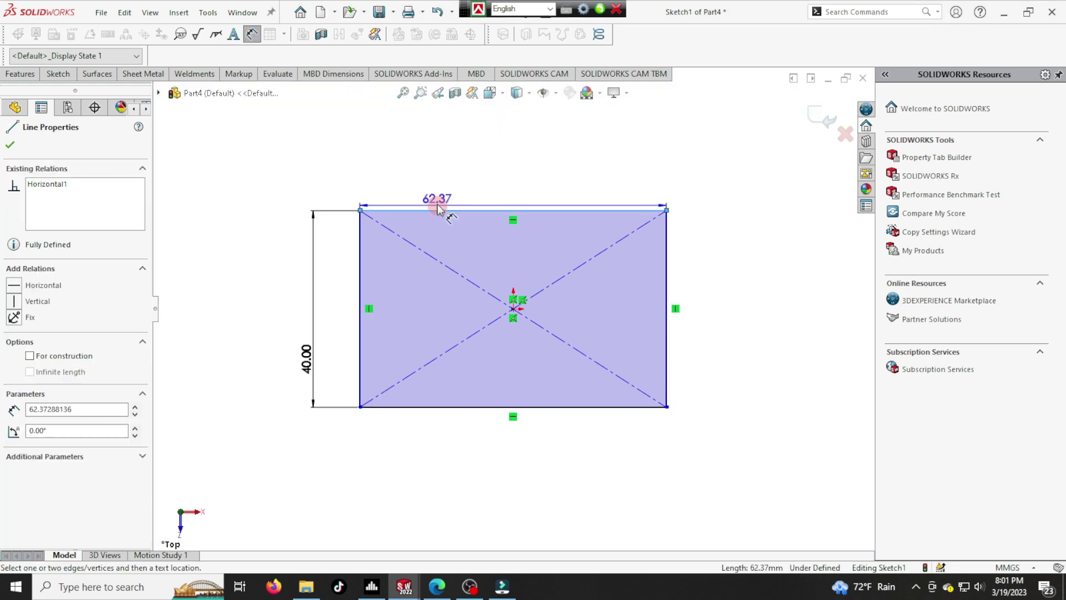
click(439, 203)
text(50)
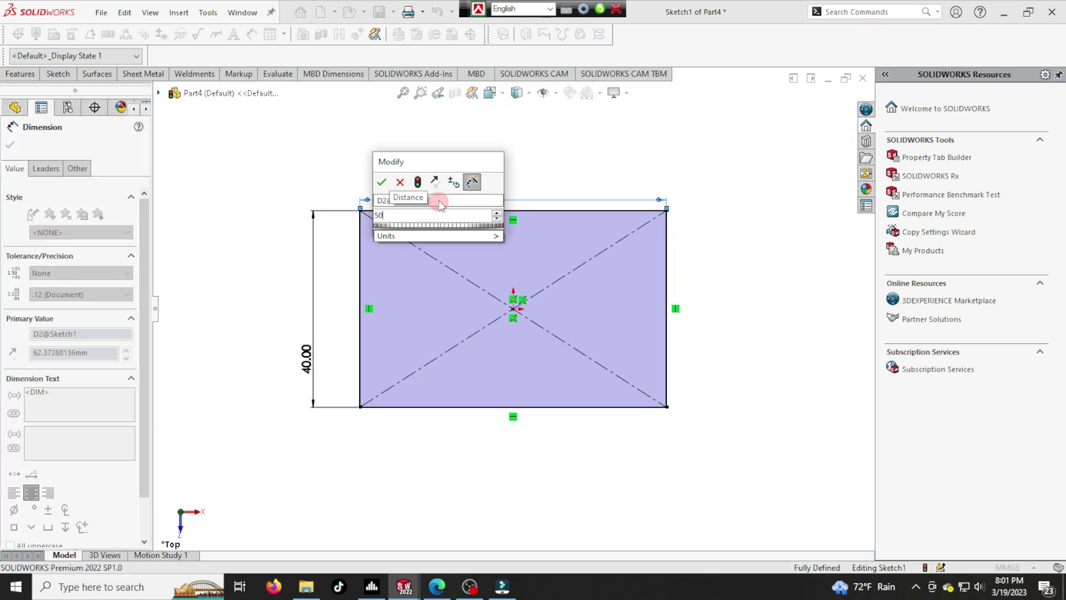
click(381, 182)
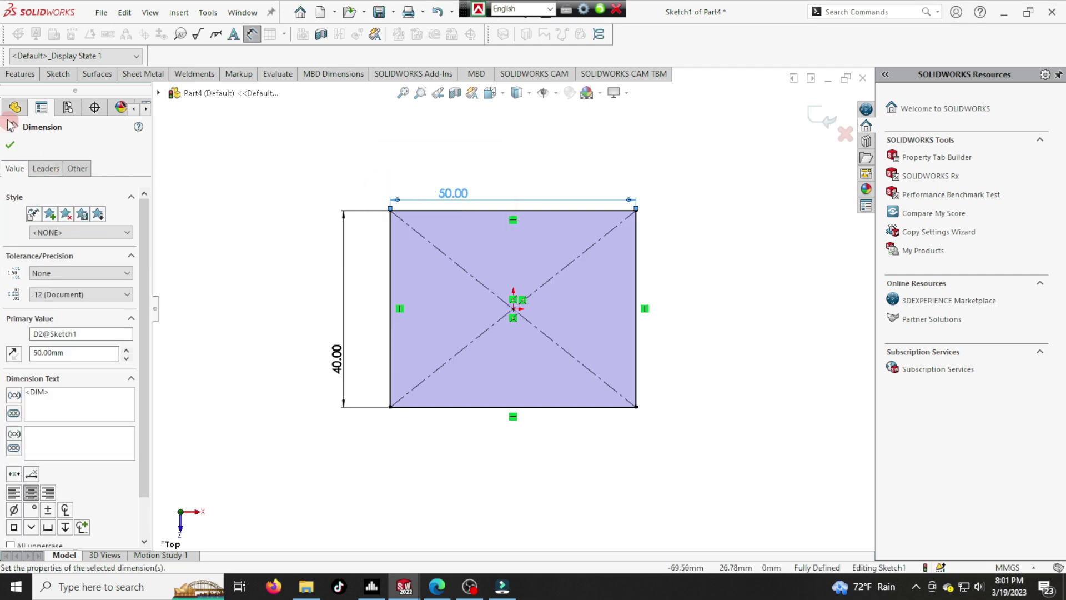
Step: Extrude the rectangle 40 mm into a solid block
click(20, 73)
click(22, 120)
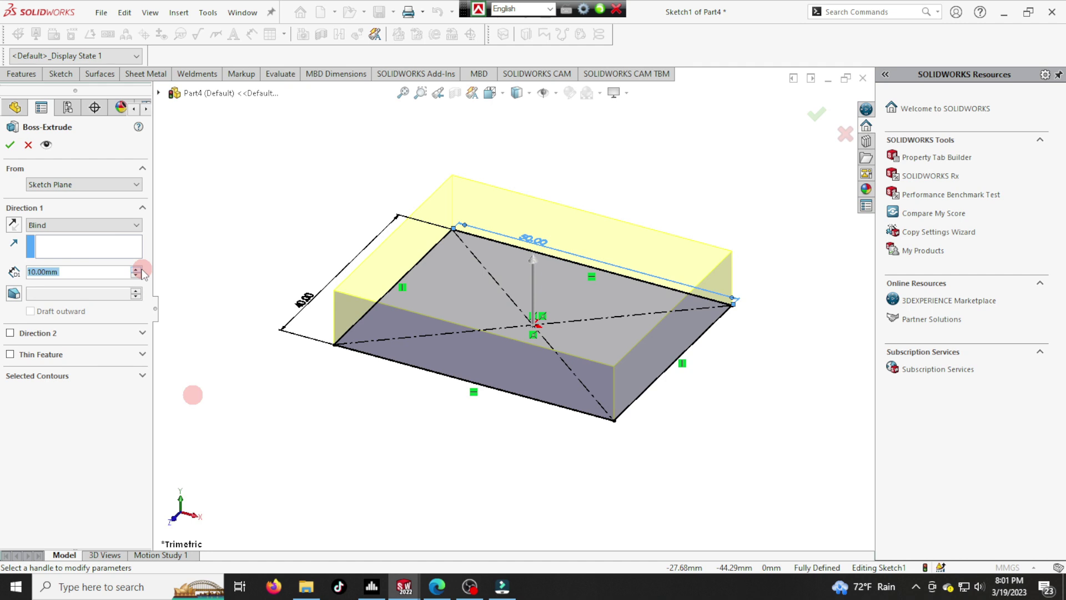
text(40)
key(Return)
click(10, 145)
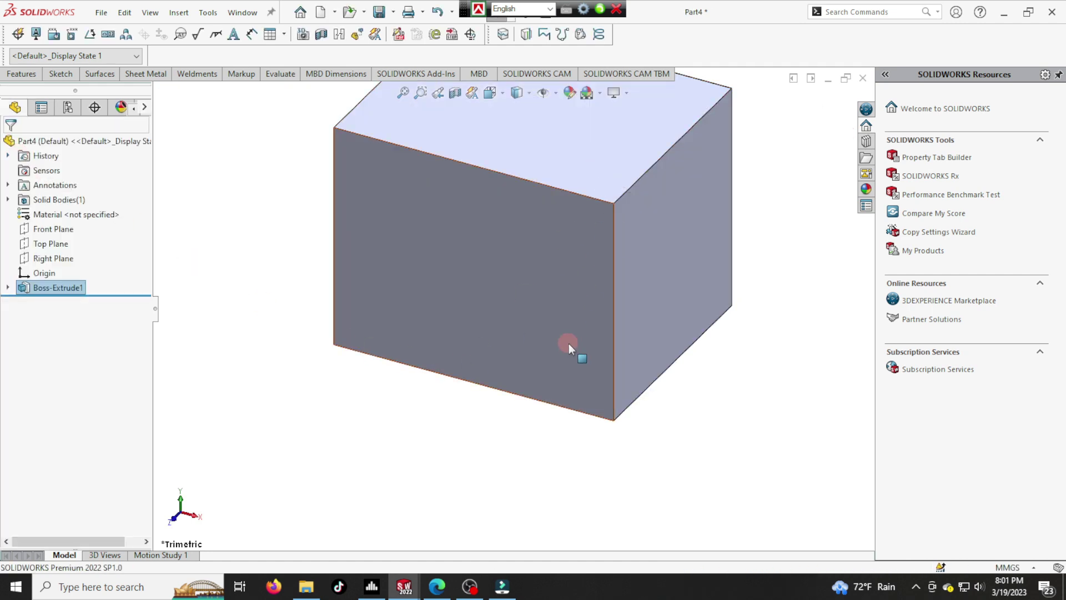
click(569, 344)
Step: Sketch a 20 mm vertical line up from the front face's bottom-right corner, then exit the sketch
click(680, 304)
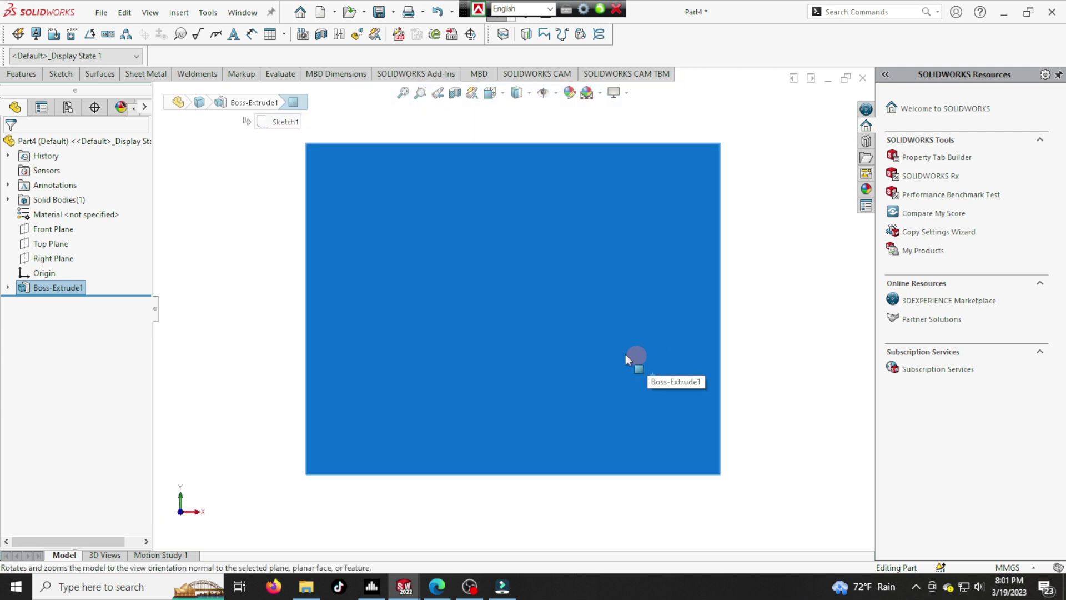
click(60, 74)
click(100, 91)
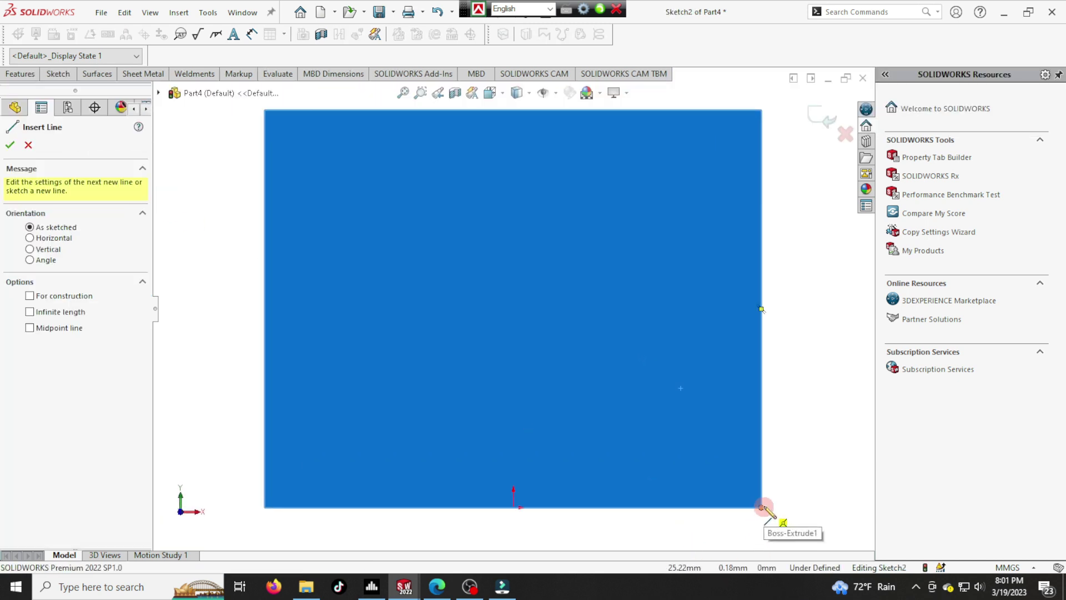
click(761, 507)
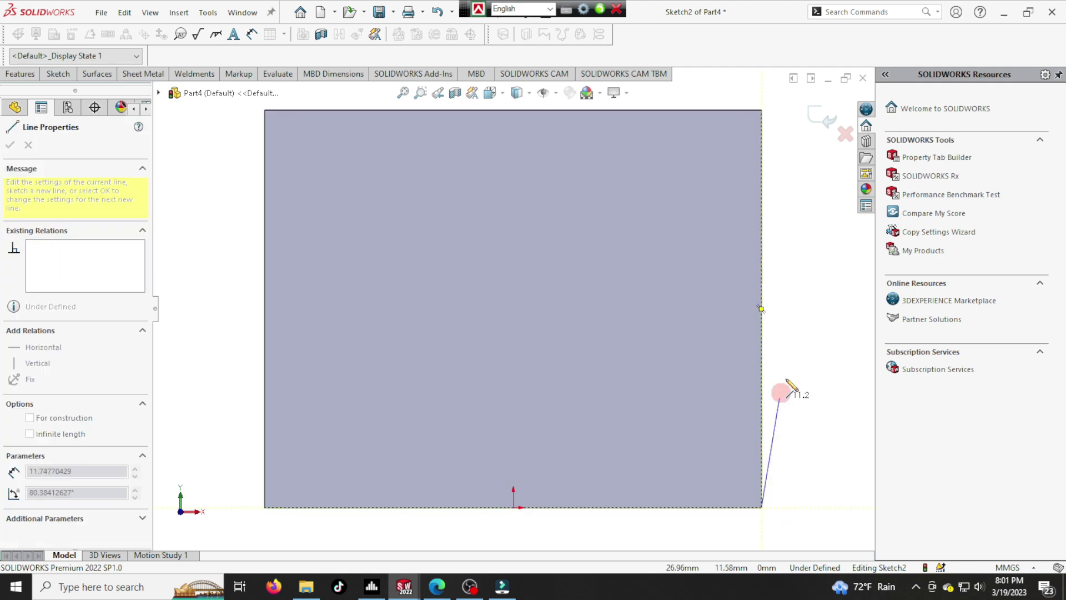
click(760, 307)
right_click(783, 306)
click(805, 320)
mouse_move(742, 314)
middle_down()
mouse_move(655, 314)
mouse_move(638, 405)
mouse_move(644, 399)
middle_up()
click(563, 298)
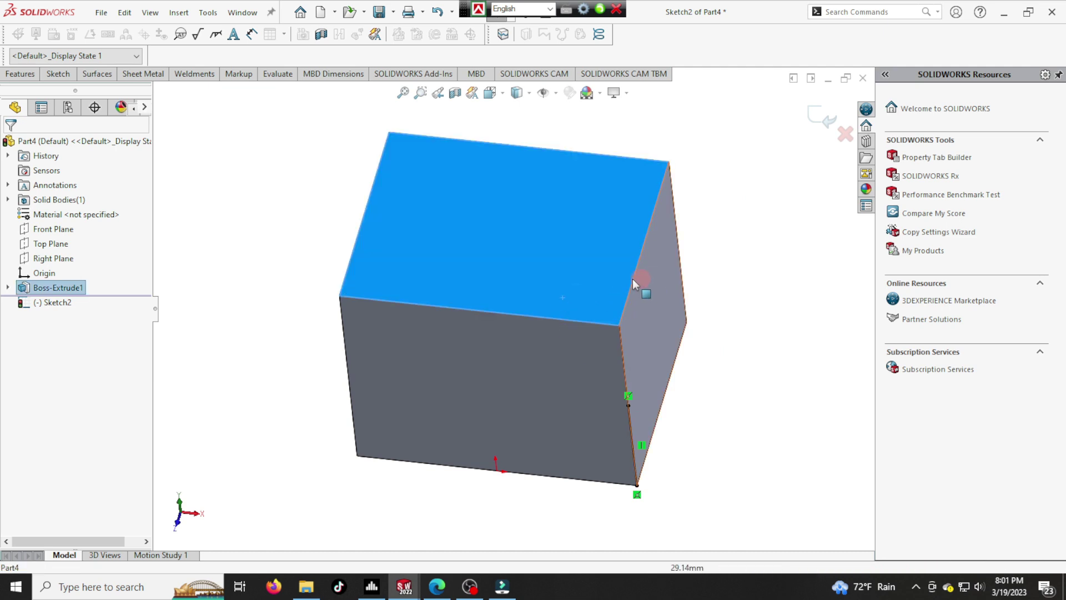
click(826, 132)
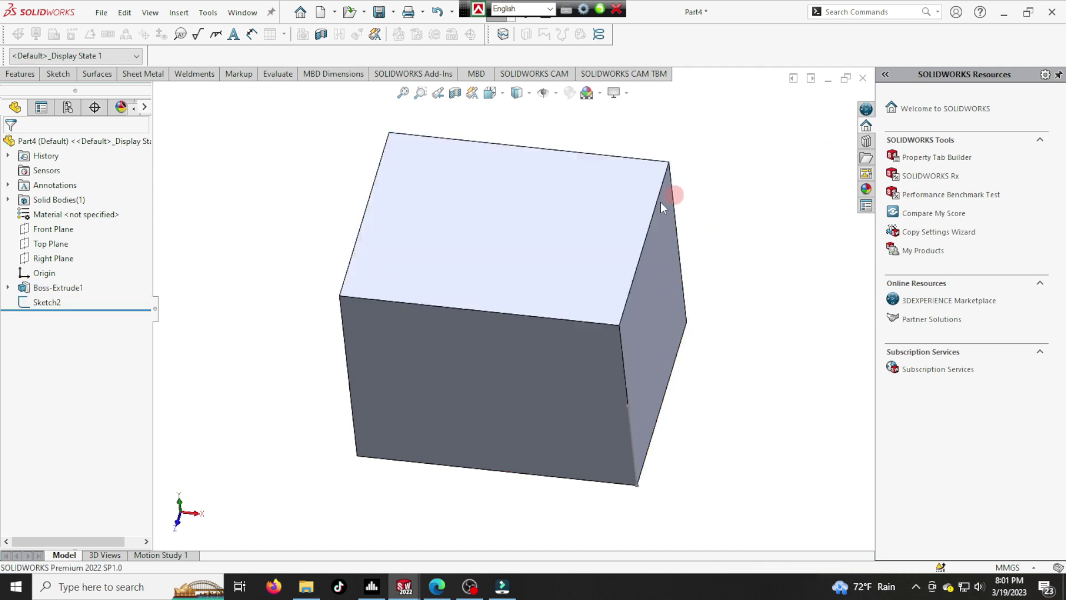
click(559, 261)
Step: On the top face, draw a vertical line from the bottom-right corner dimensioned 30 mm
click(678, 220)
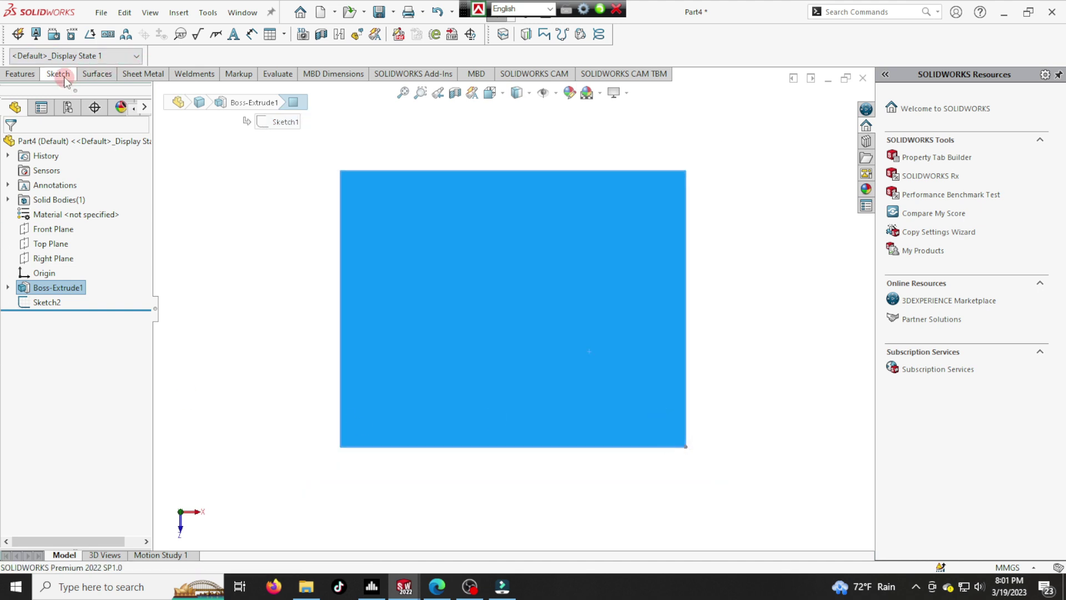
click(58, 73)
click(100, 91)
click(110, 109)
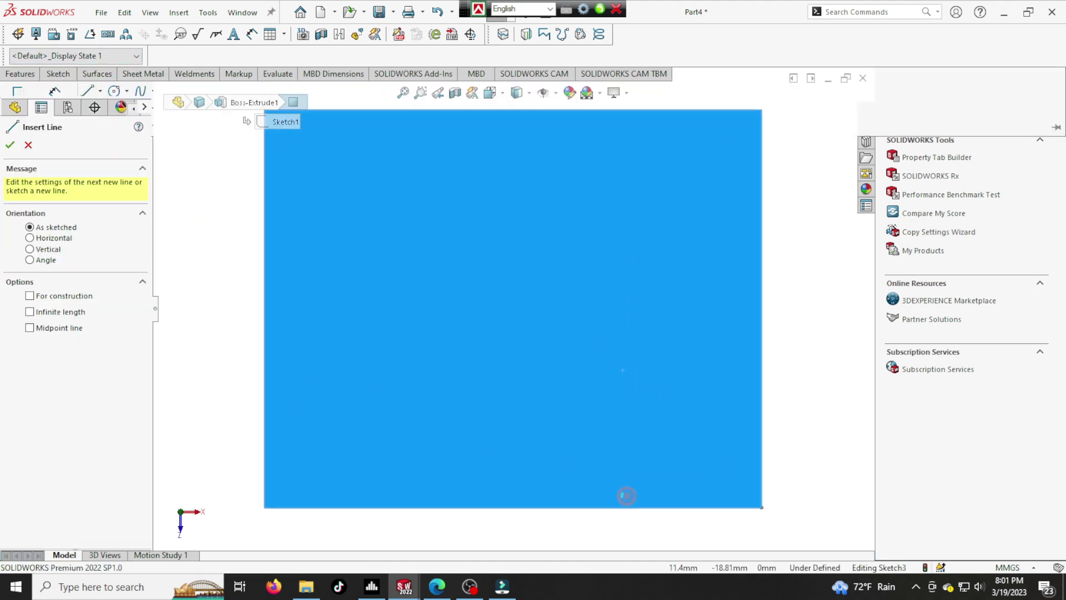
click(686, 447)
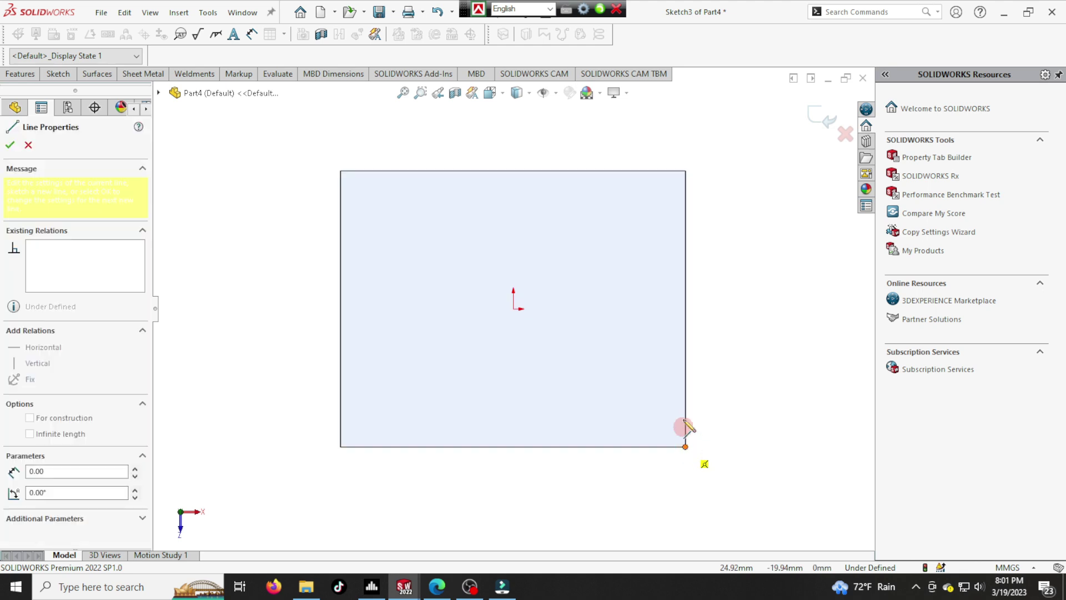
click(686, 320)
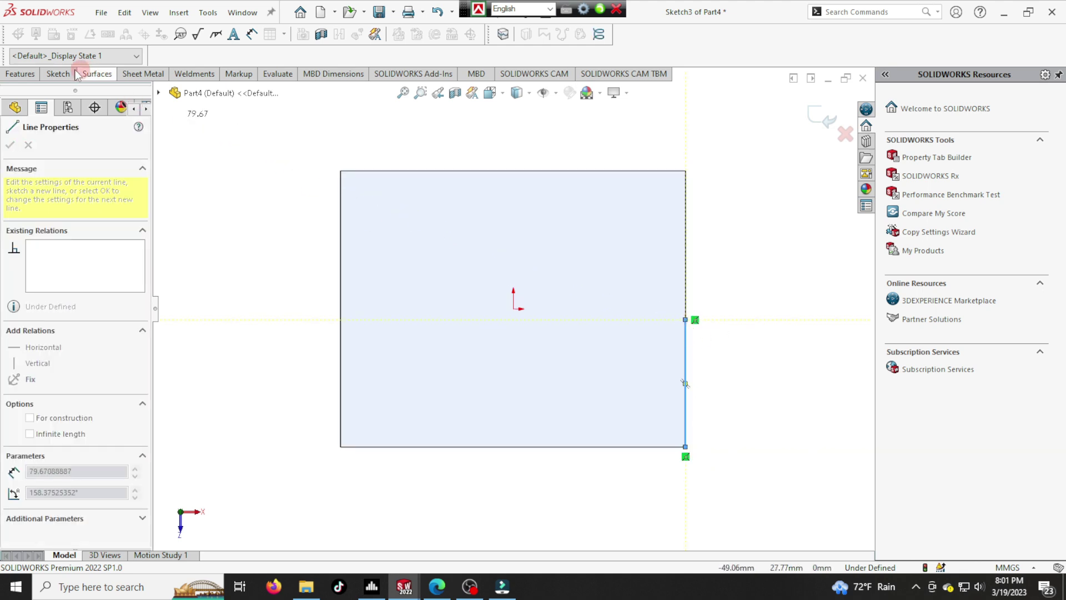
click(58, 74)
click(66, 107)
click(692, 398)
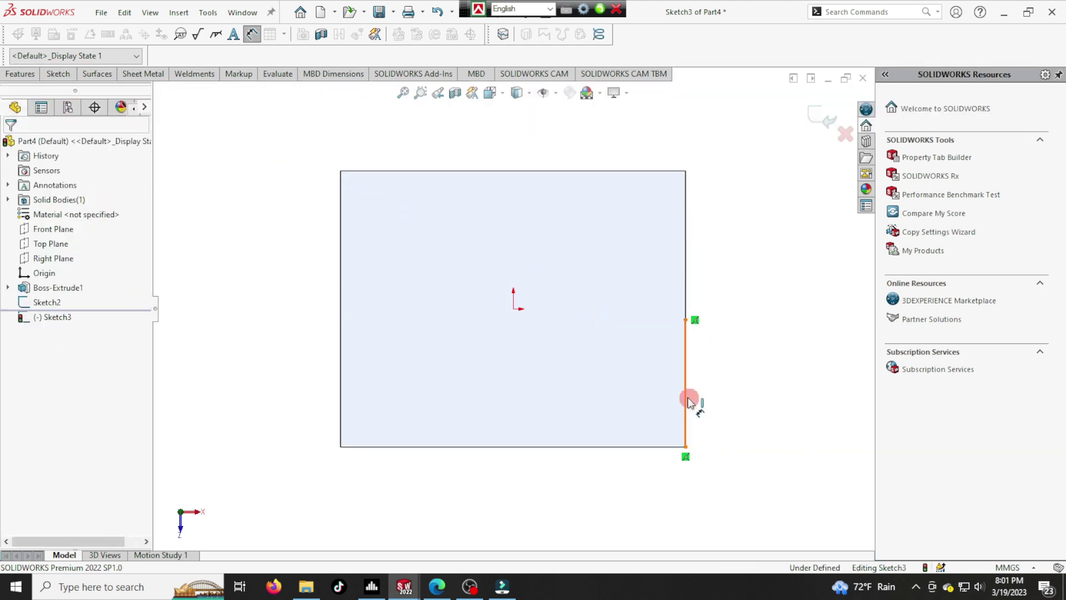
click(737, 400)
text(30)
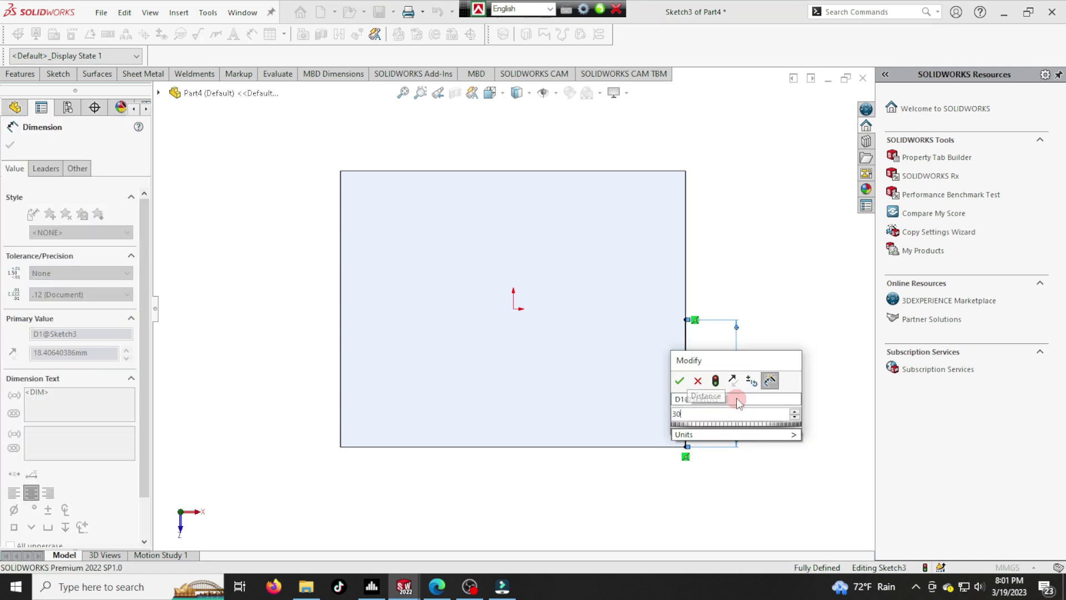
click(680, 383)
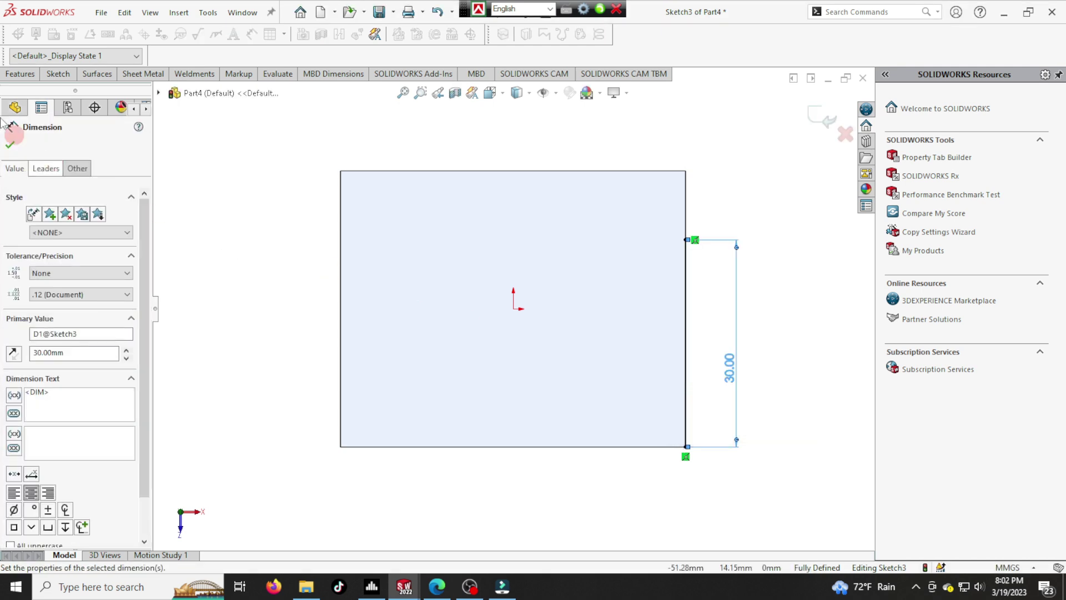
Step: Draw a 10 mm line along the bottom edge from the bottom-left corner
click(59, 76)
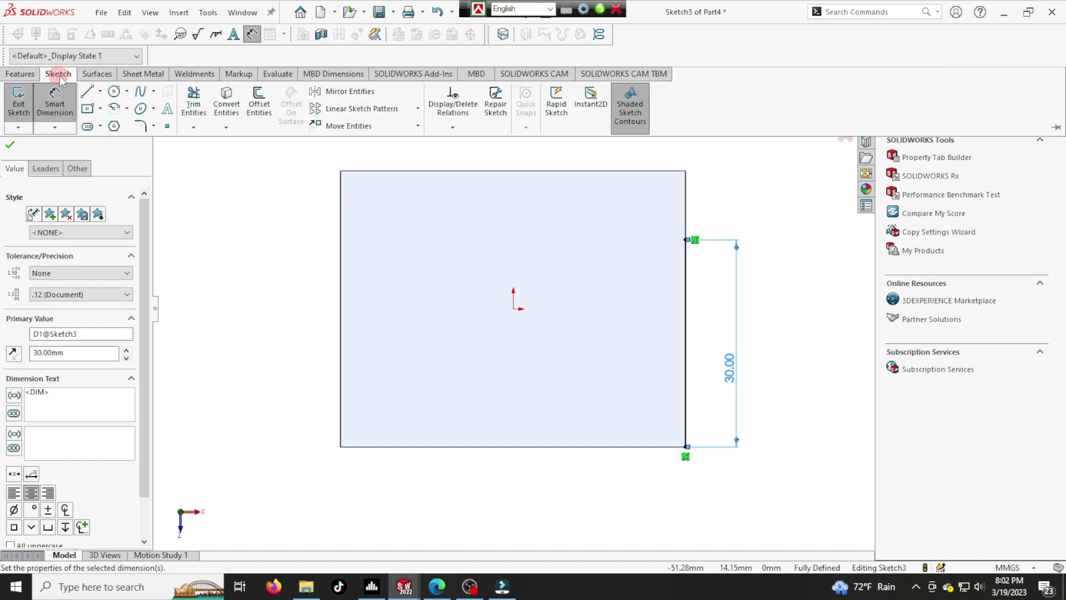
click(100, 93)
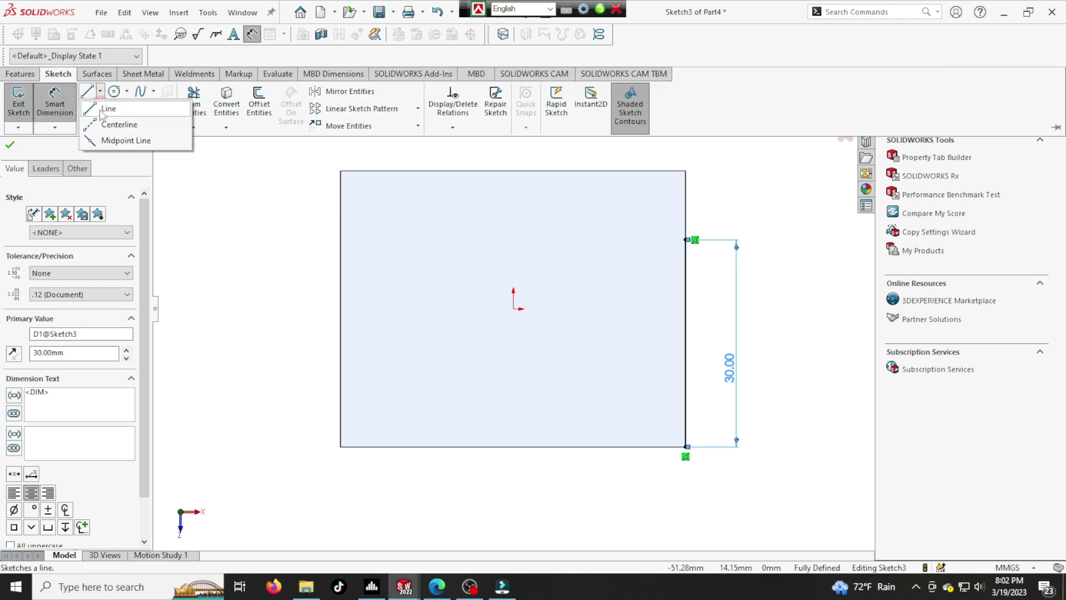
click(341, 447)
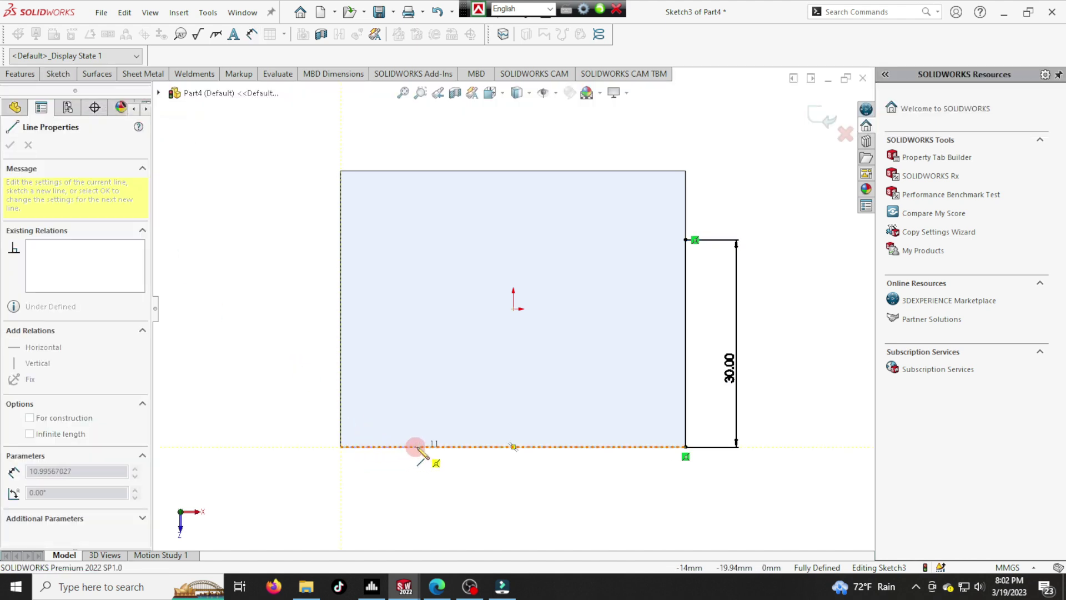
click(417, 447)
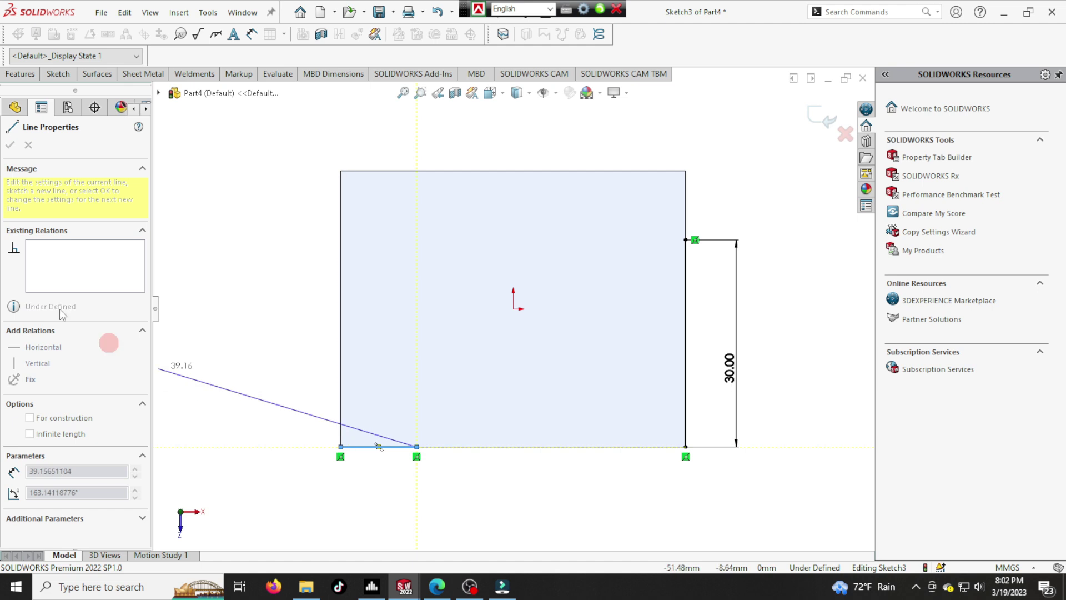
click(57, 74)
click(48, 102)
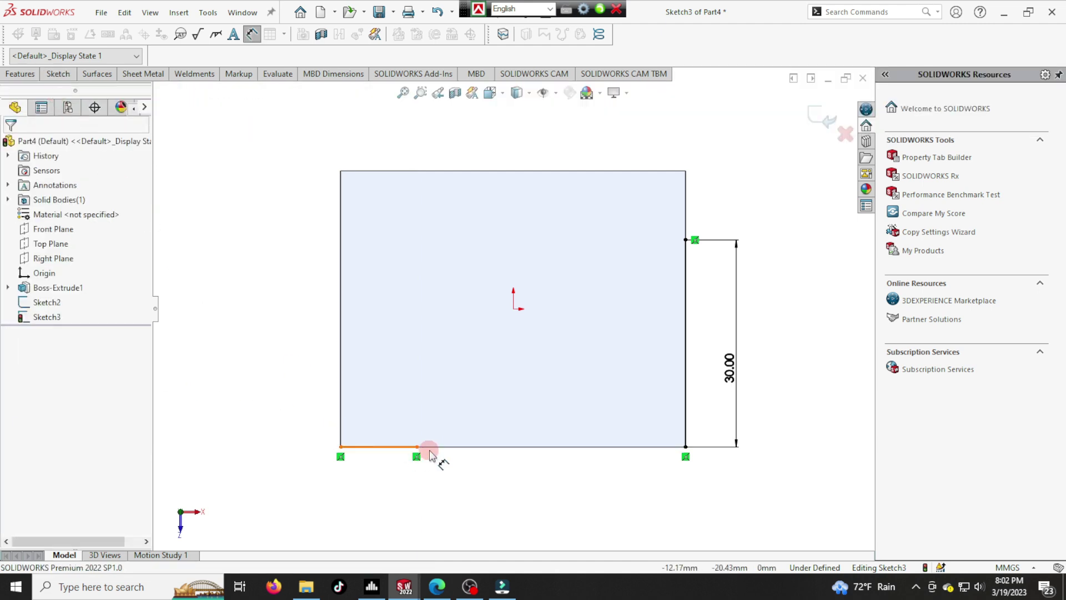
click(389, 447)
click(391, 427)
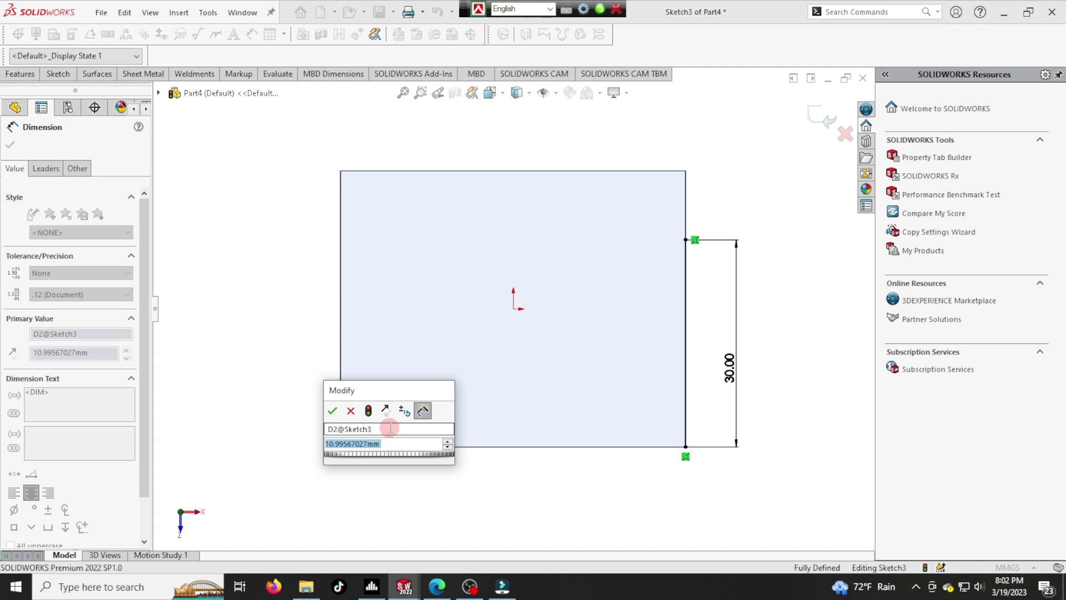
text(10)
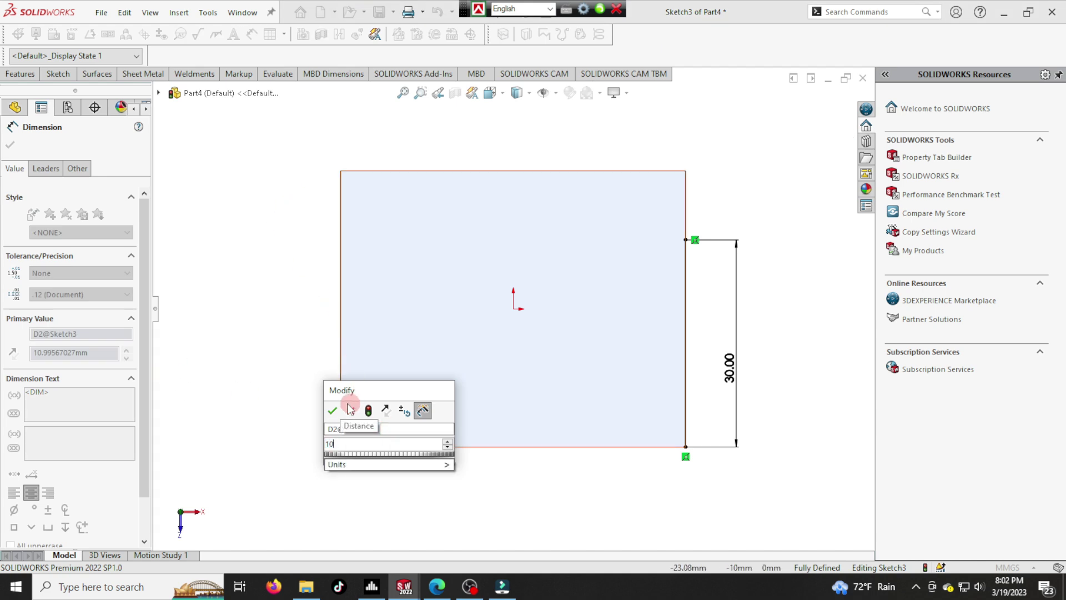
click(331, 411)
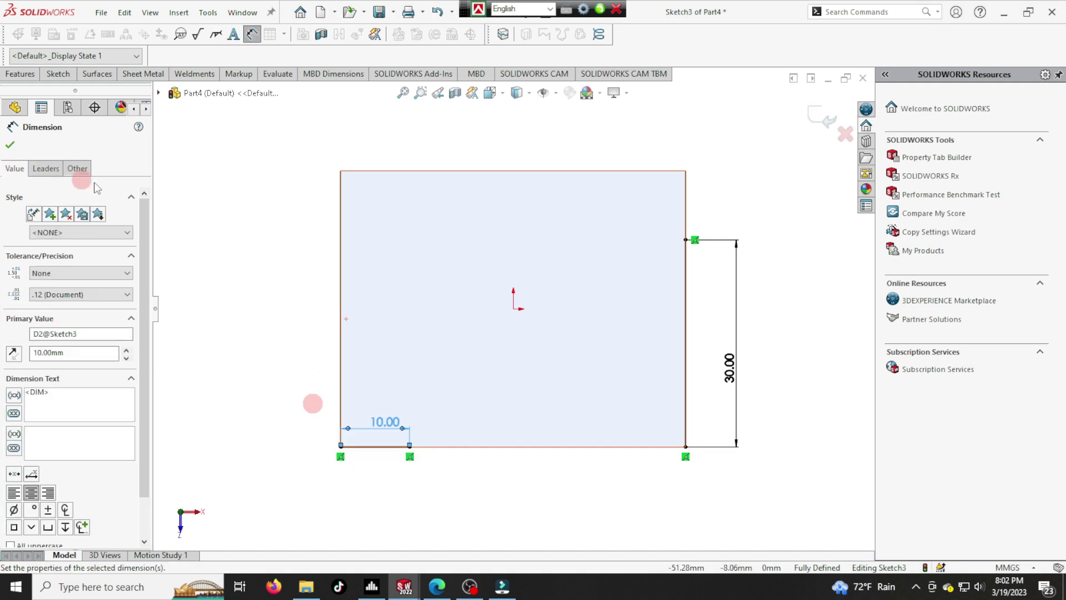
Step: Draw a 30 mm line along the top edge from the top-right corner
click(57, 78)
click(100, 92)
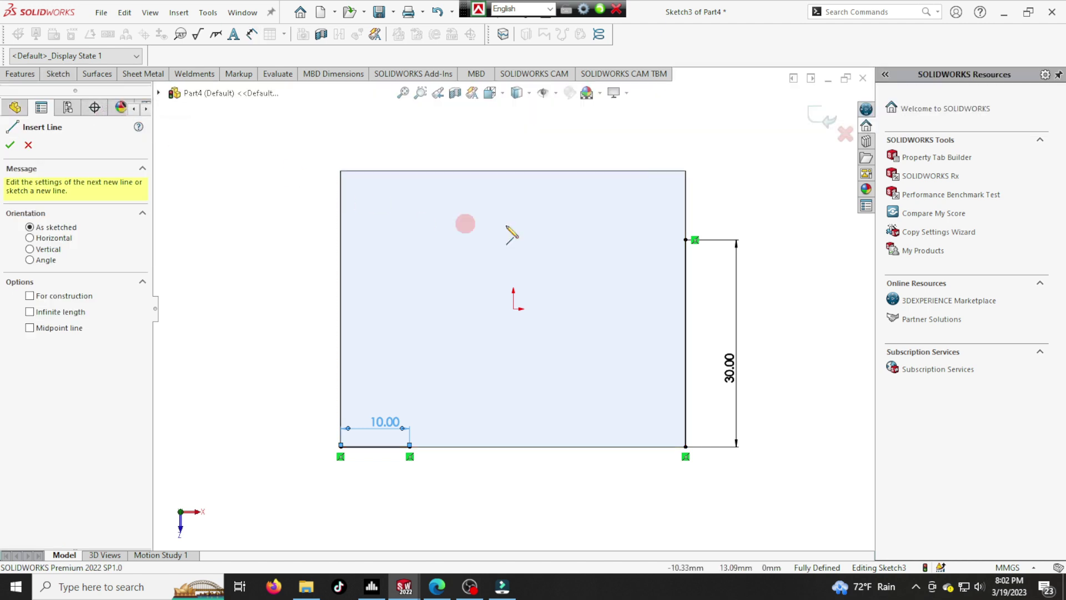
click(685, 171)
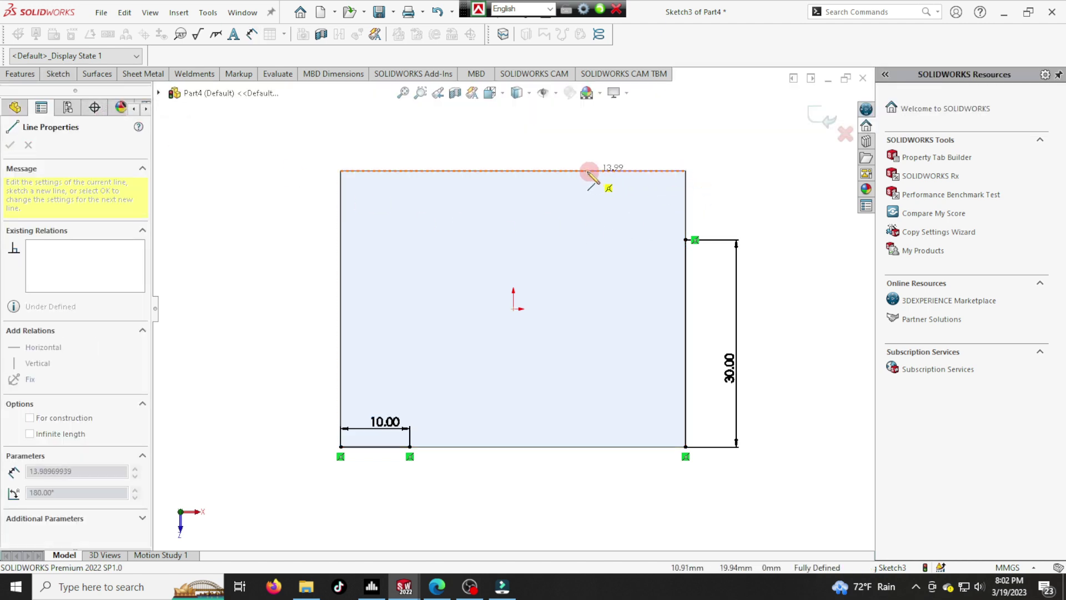
double_click(586, 171)
click(58, 74)
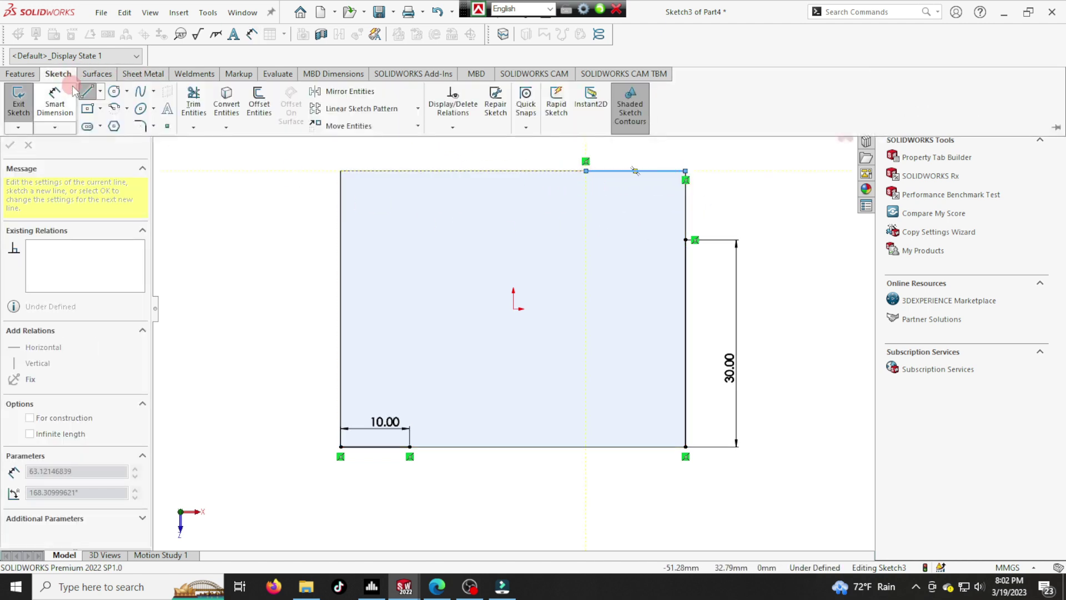
right_drag(624, 191, 624, 172)
click(624, 171)
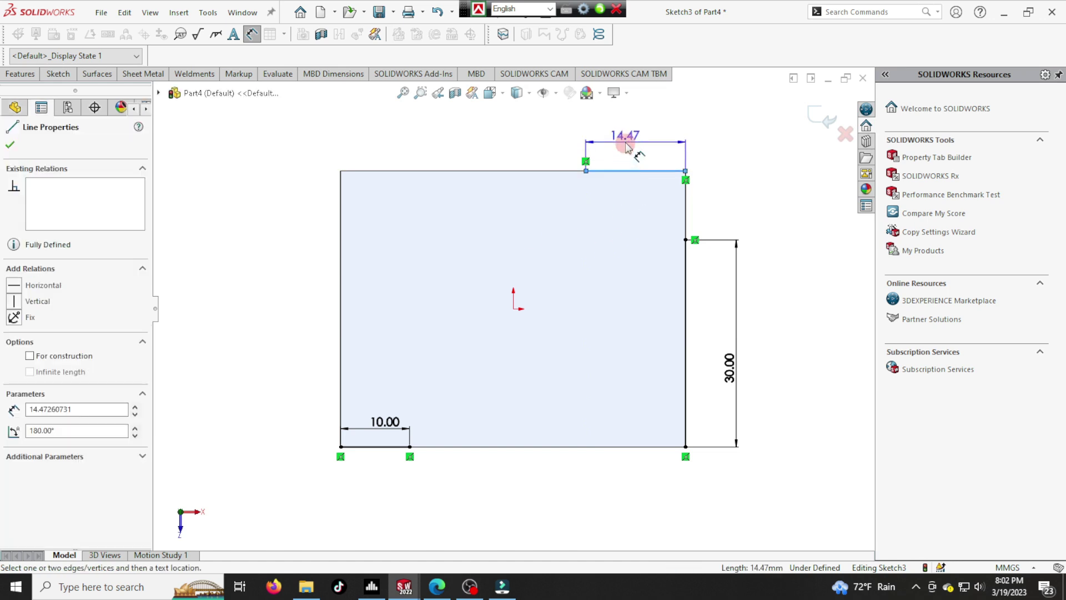
click(625, 147)
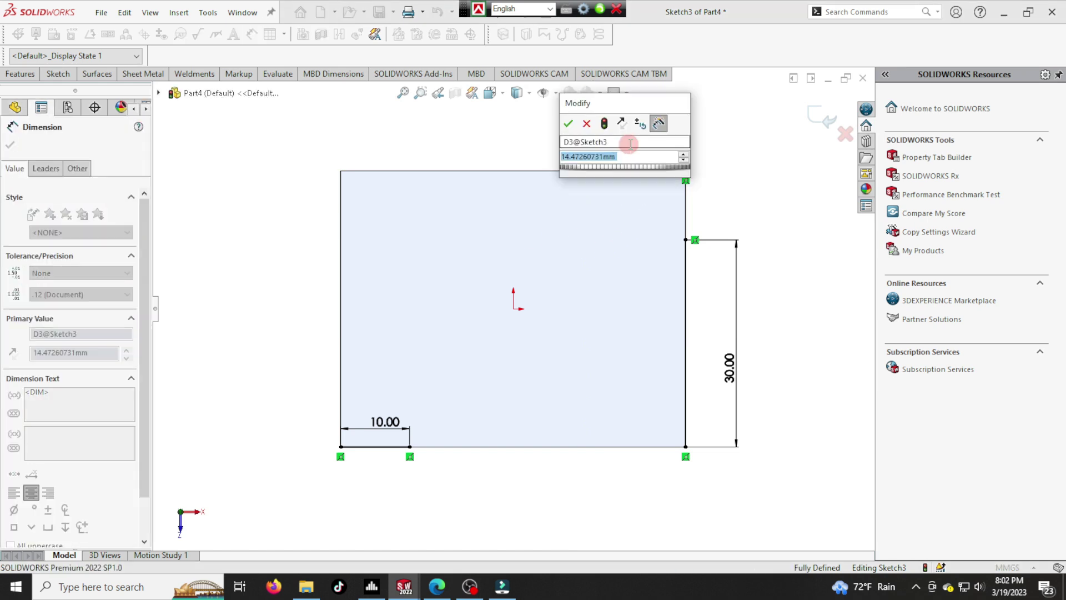
text(30)
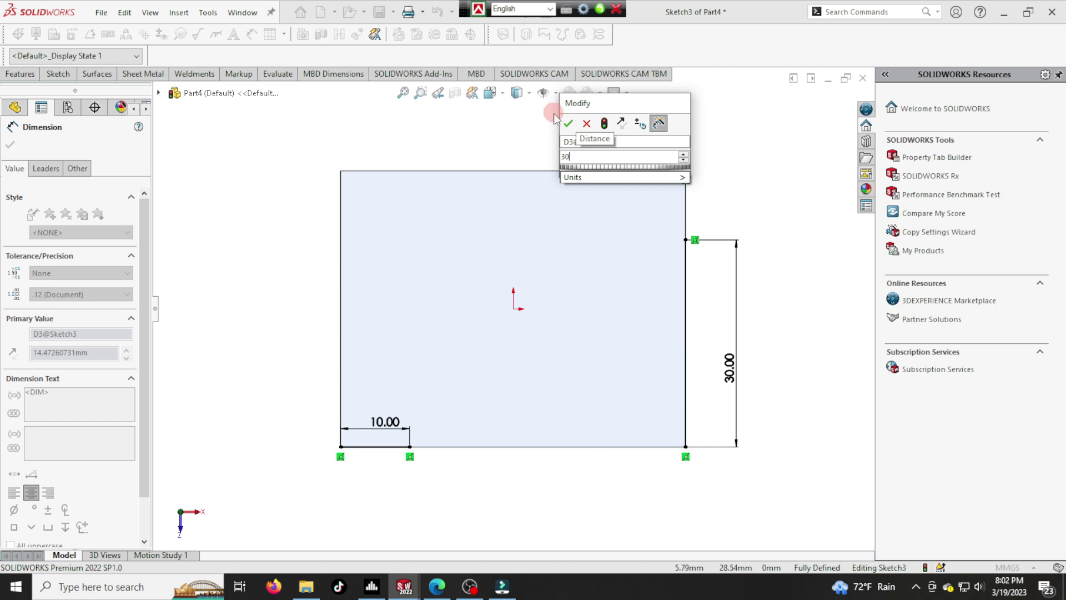
key(Return)
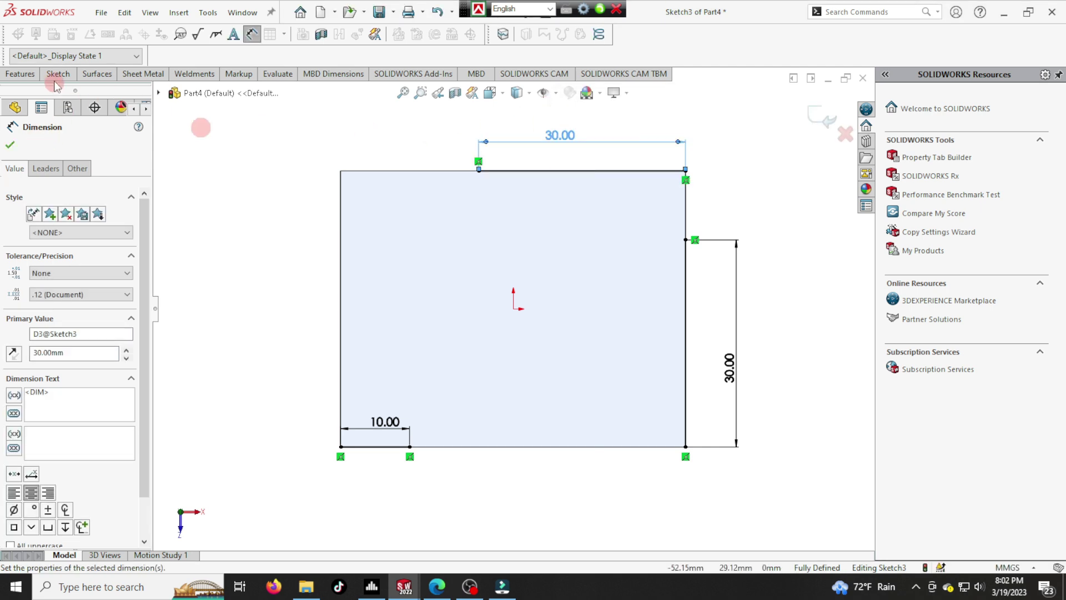
Step: Draw a vertical line up the left edge from the bottom-left corner
click(58, 73)
click(100, 91)
click(106, 109)
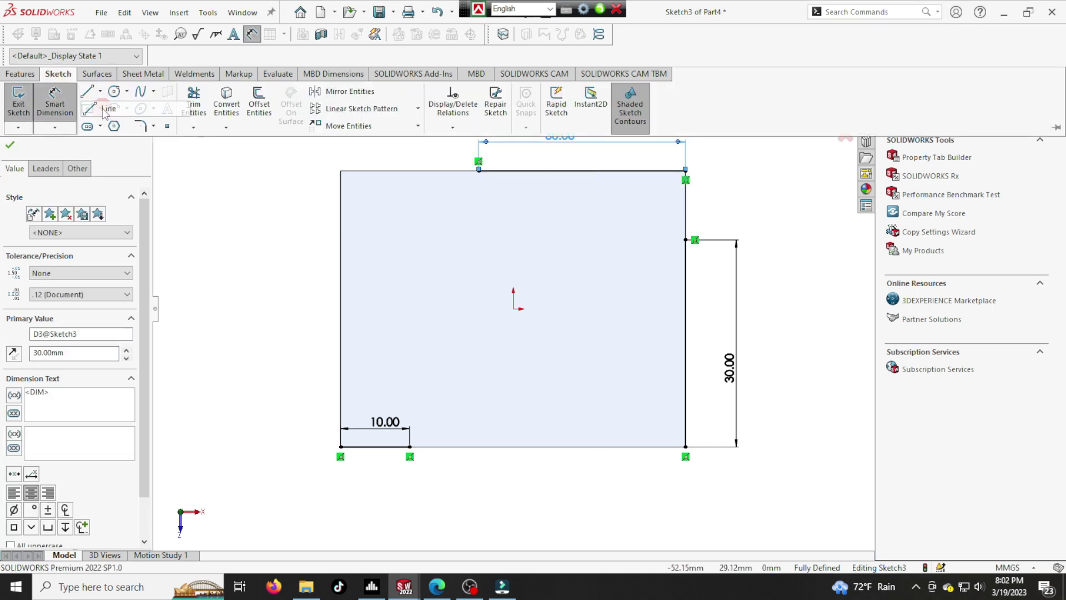
click(340, 447)
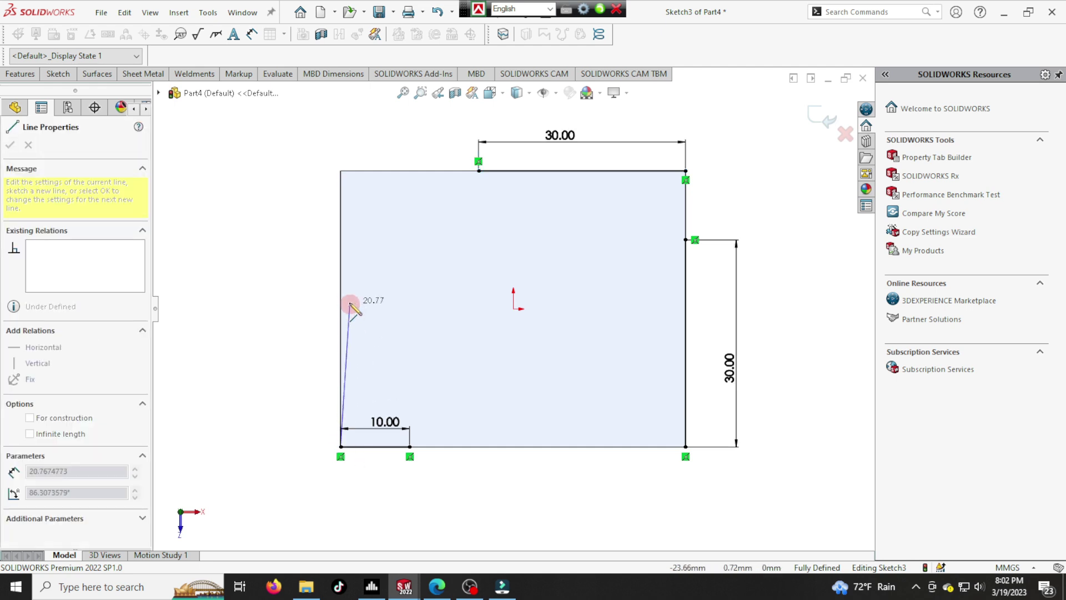
click(340, 309)
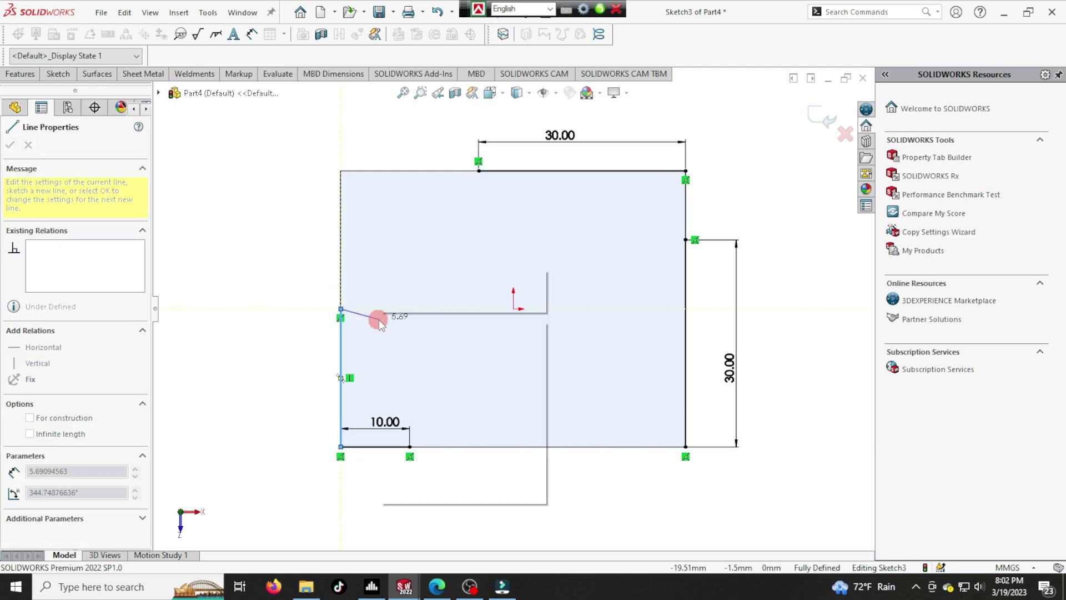
right_click(410, 284)
click(437, 333)
Step: Change the 10 mm bottom dimension to 20 mm and return to the normal view
mouse_move(615, 508)
middle_down()
mouse_move(541, 419)
mouse_move(542, 381)
mouse_move(476, 416)
mouse_move(573, 446)
middle_up()
click(553, 419)
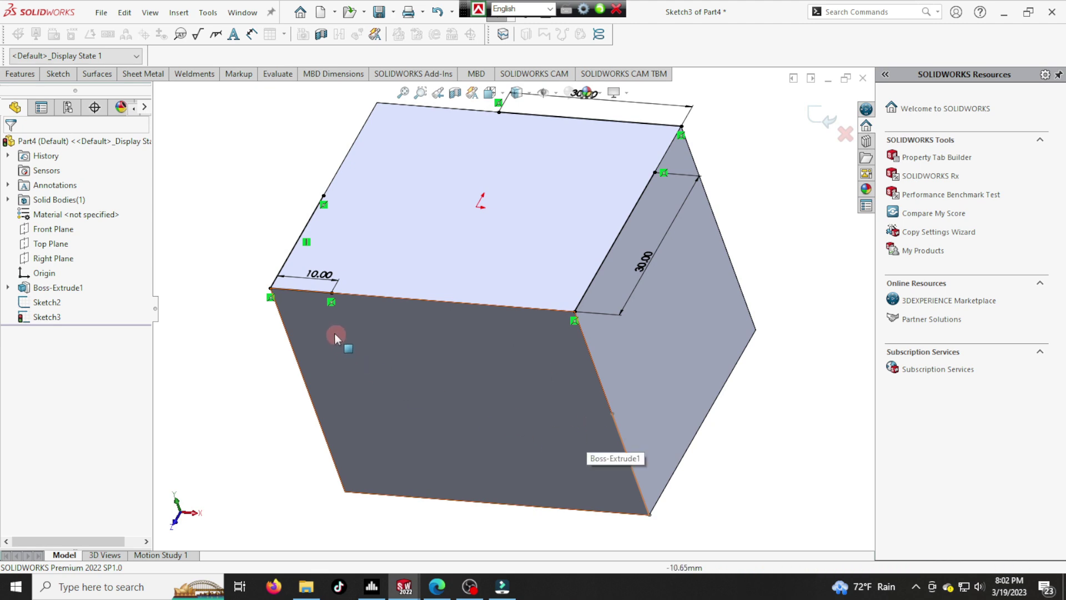
middle_drag(377, 379, 417, 385)
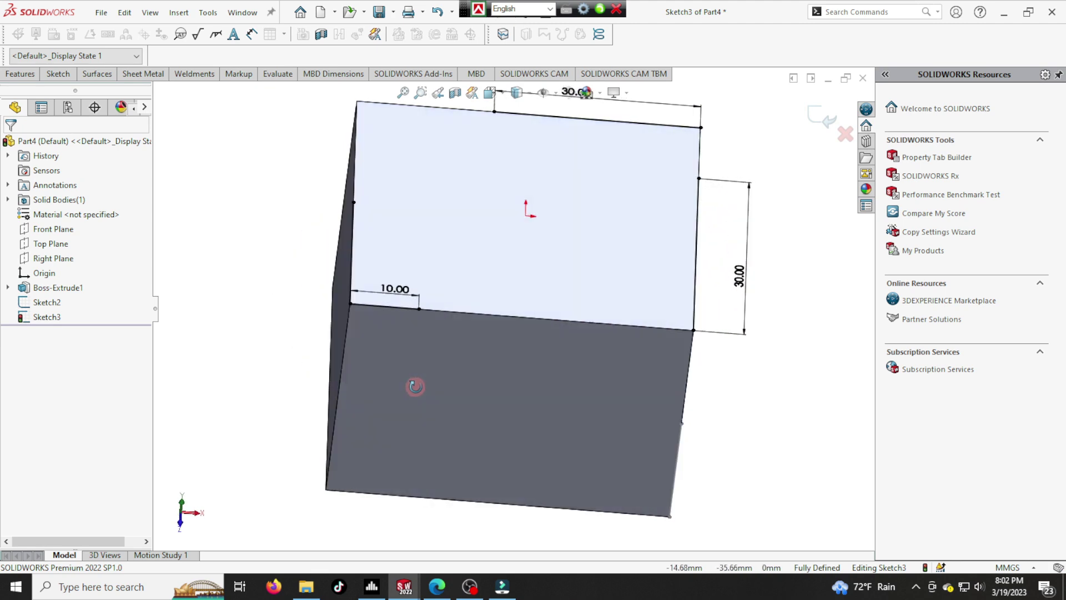
double_click(397, 298)
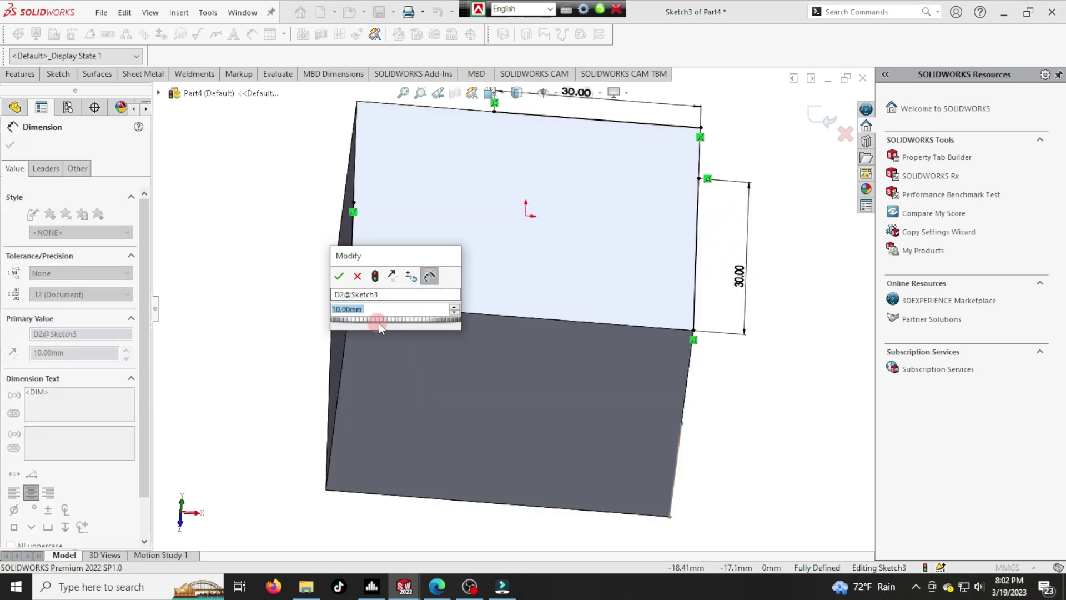
text(20)
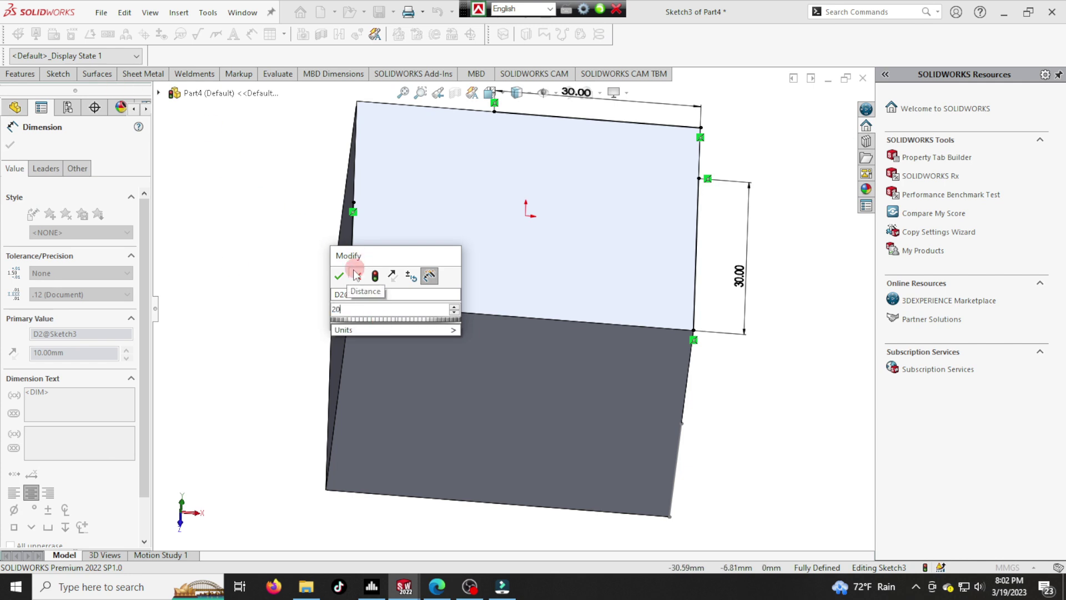
click(338, 276)
mouse_move(594, 388)
middle_down()
mouse_move(567, 397)
mouse_move(578, 410)
middle_up()
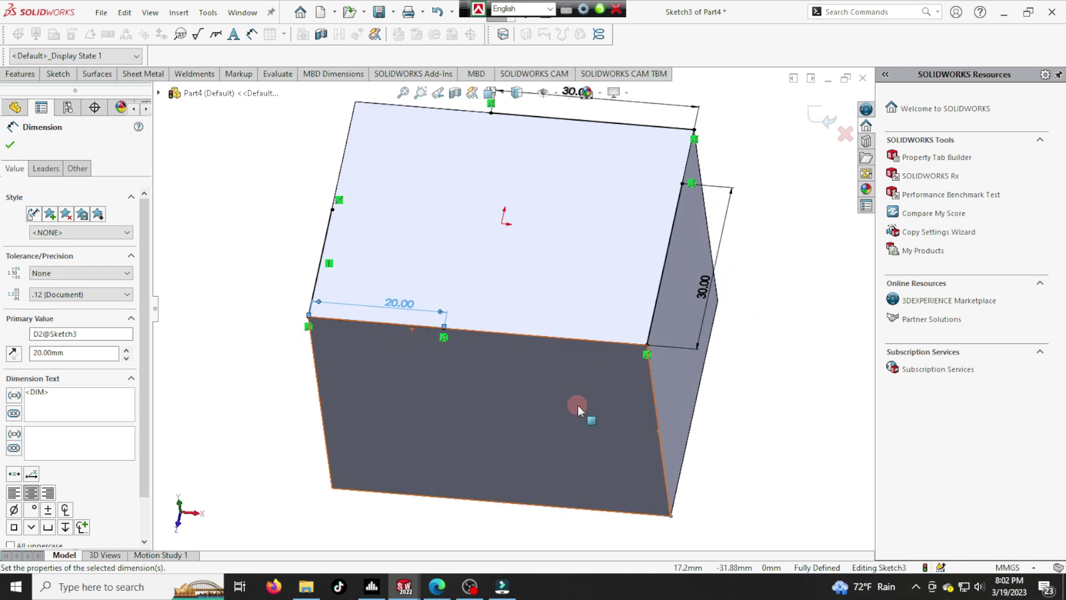
mouse_move(535, 452)
middle_down()
mouse_move(555, 452)
mouse_move(555, 483)
mouse_move(545, 465)
middle_up()
key(ctrl+8)
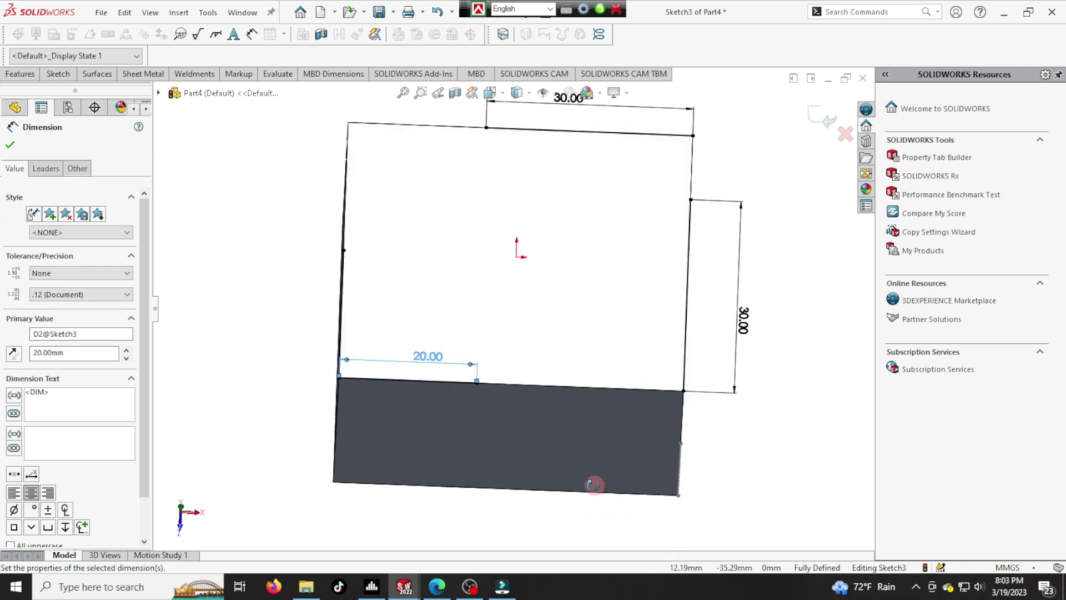
Step: Close the dimension settings and exit the corner-cut sketch
click(58, 77)
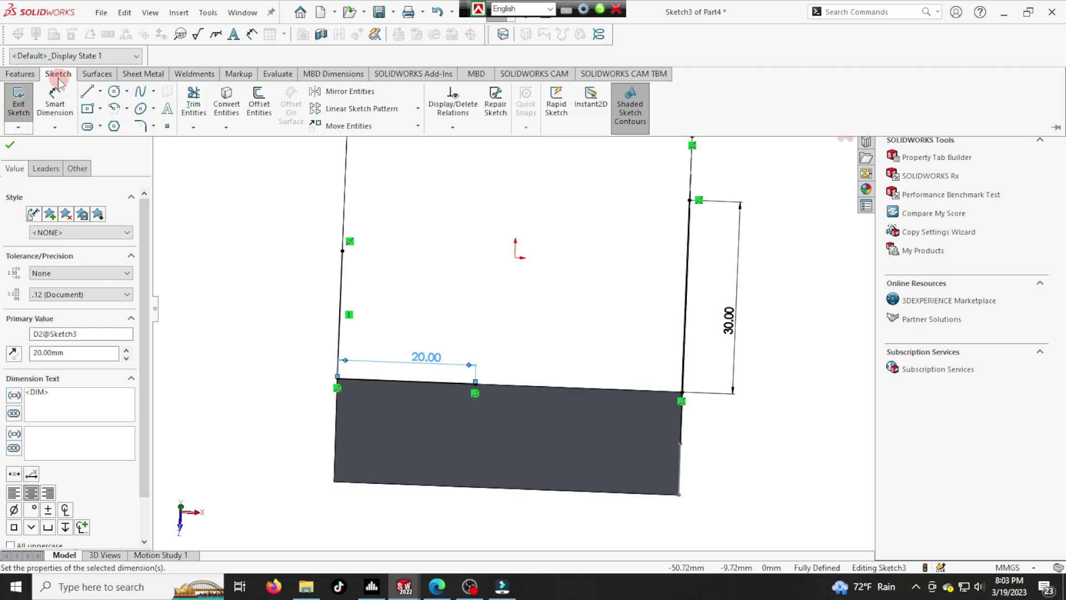
click(21, 74)
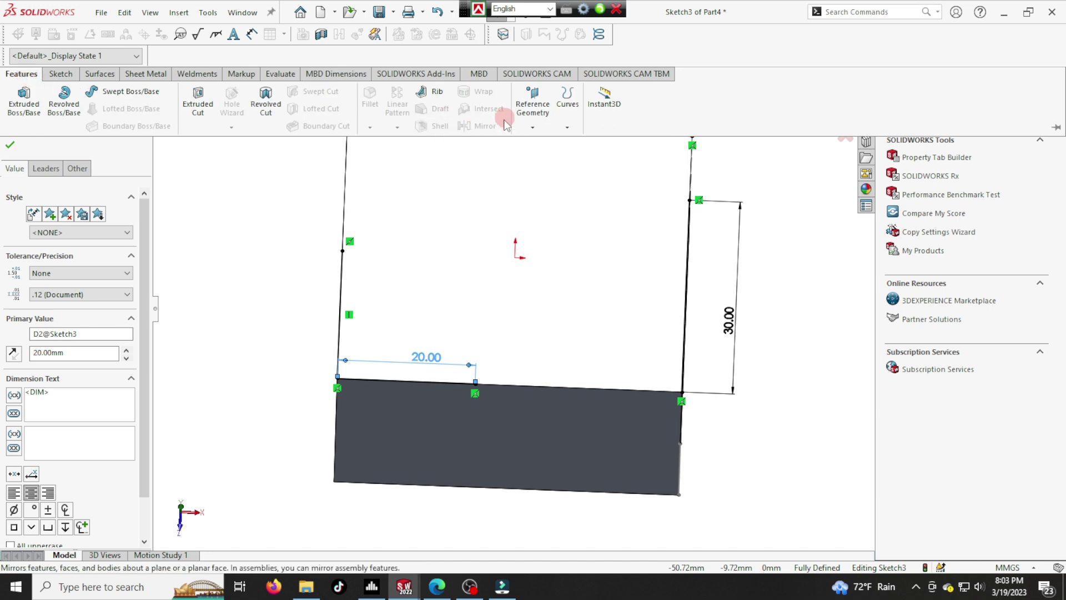
click(533, 129)
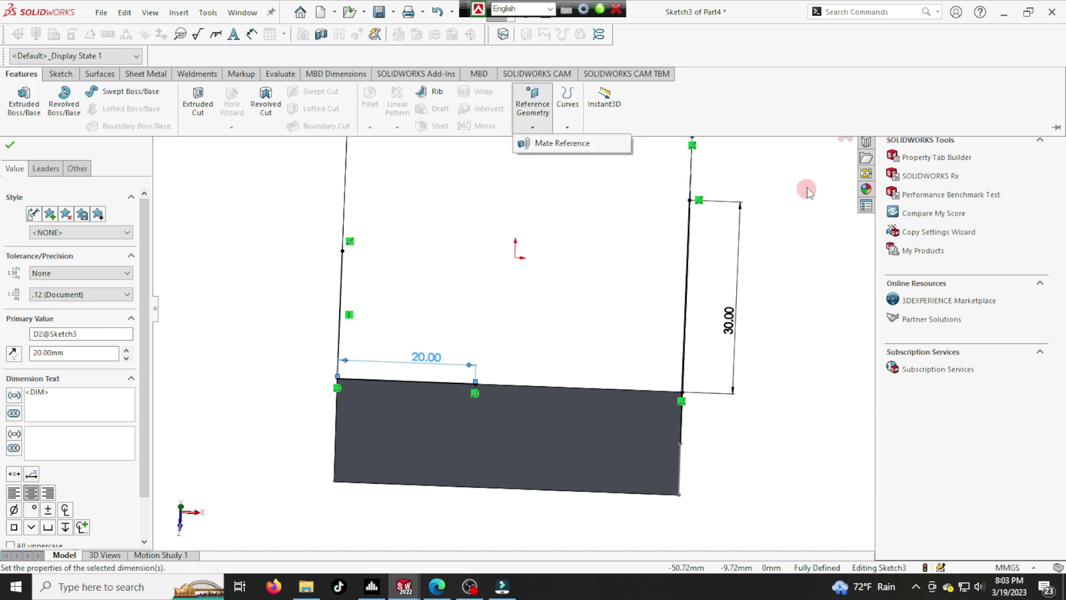
click(810, 239)
click(829, 123)
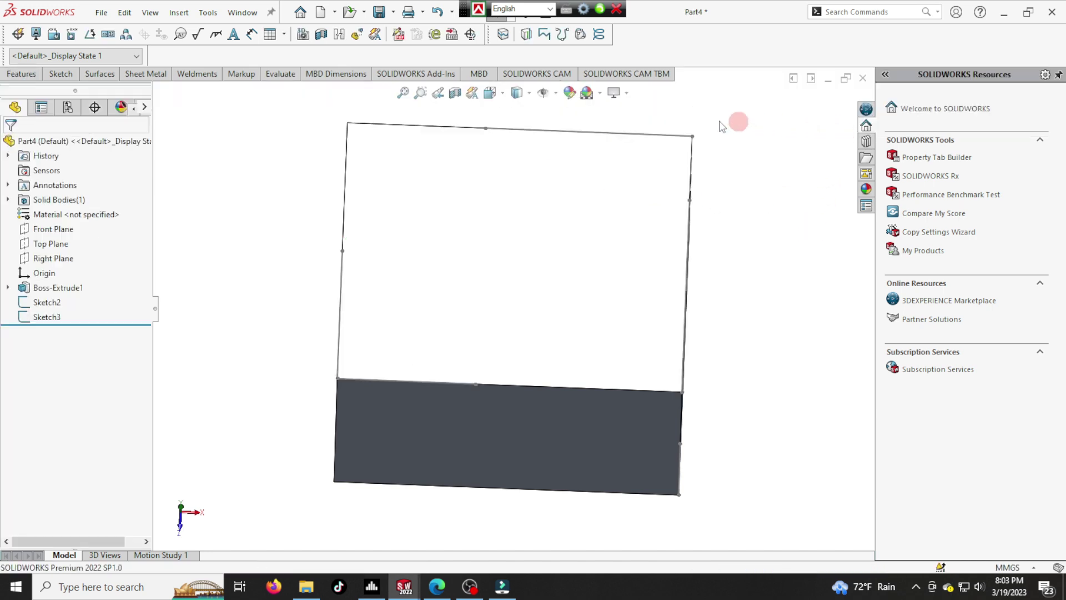
Step: Start a reference plane from a sketch point, then cancel it
click(31, 77)
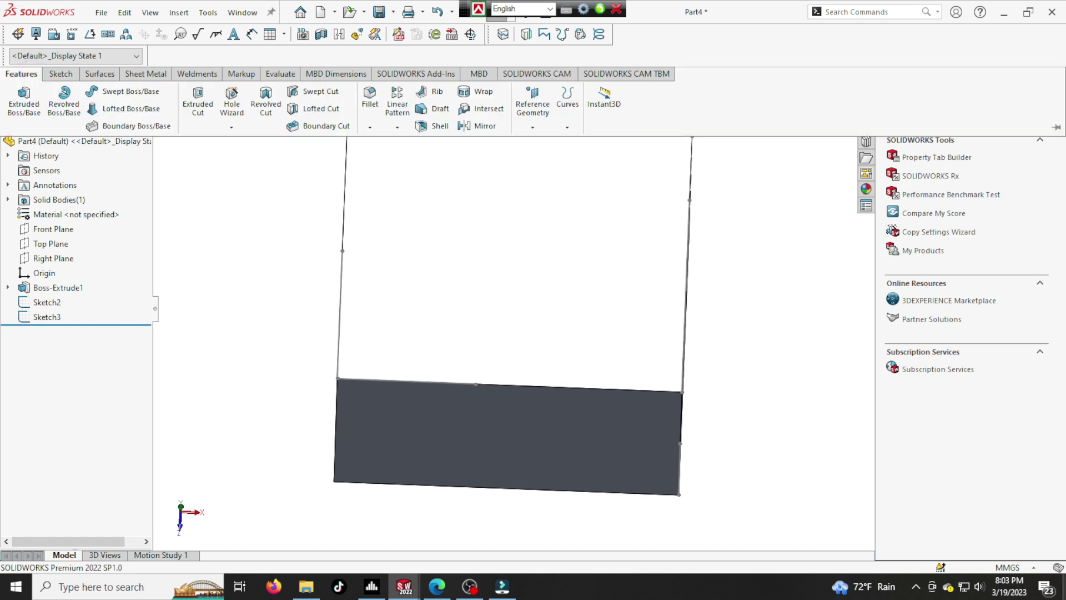
click(533, 107)
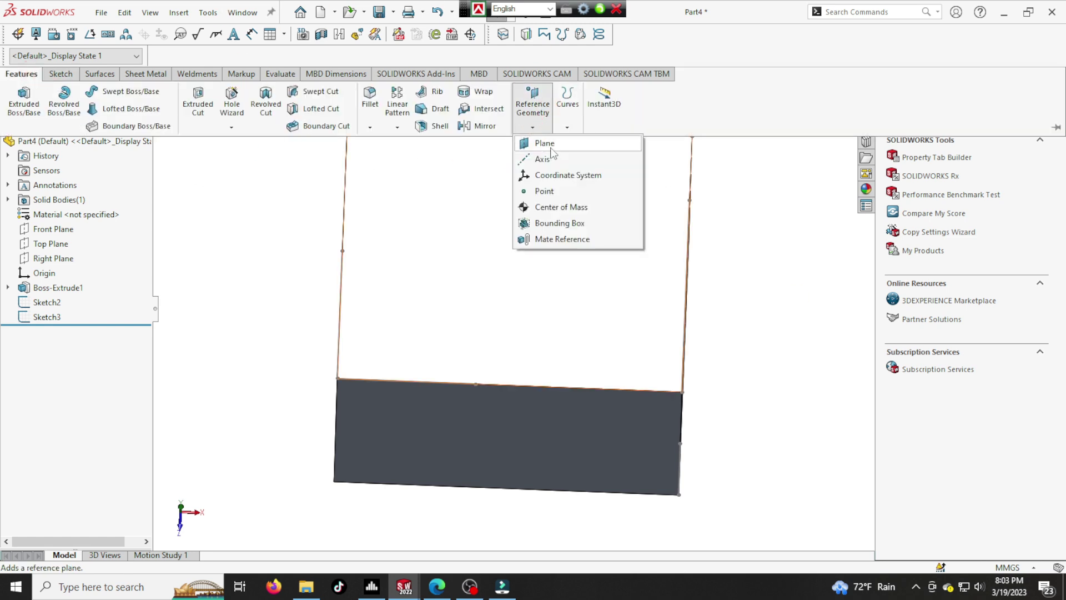
click(549, 145)
click(619, 94)
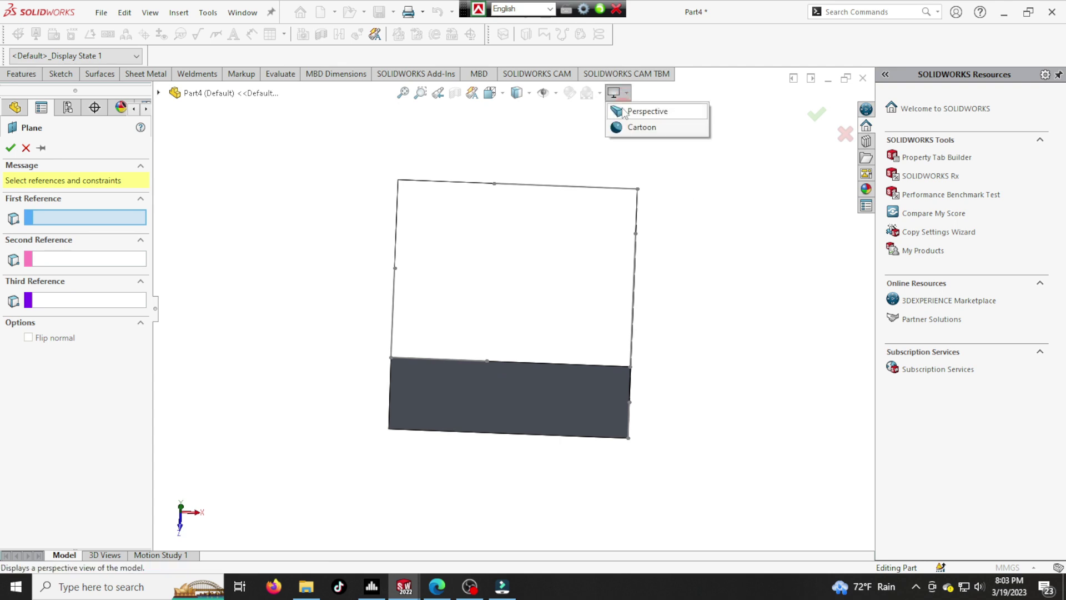
click(412, 259)
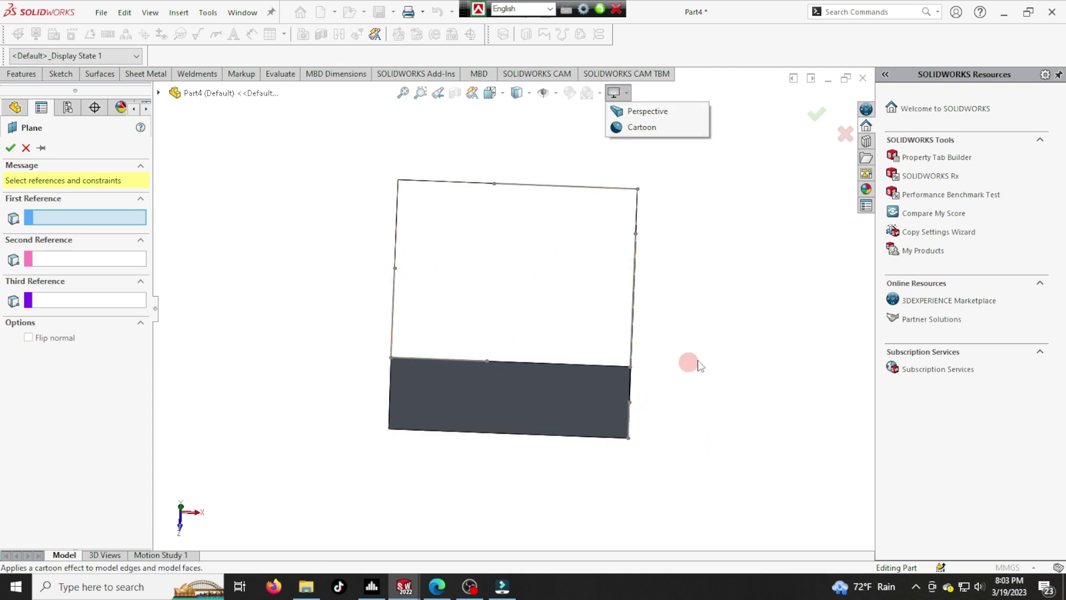
click(738, 351)
middle_drag(712, 441, 678, 389)
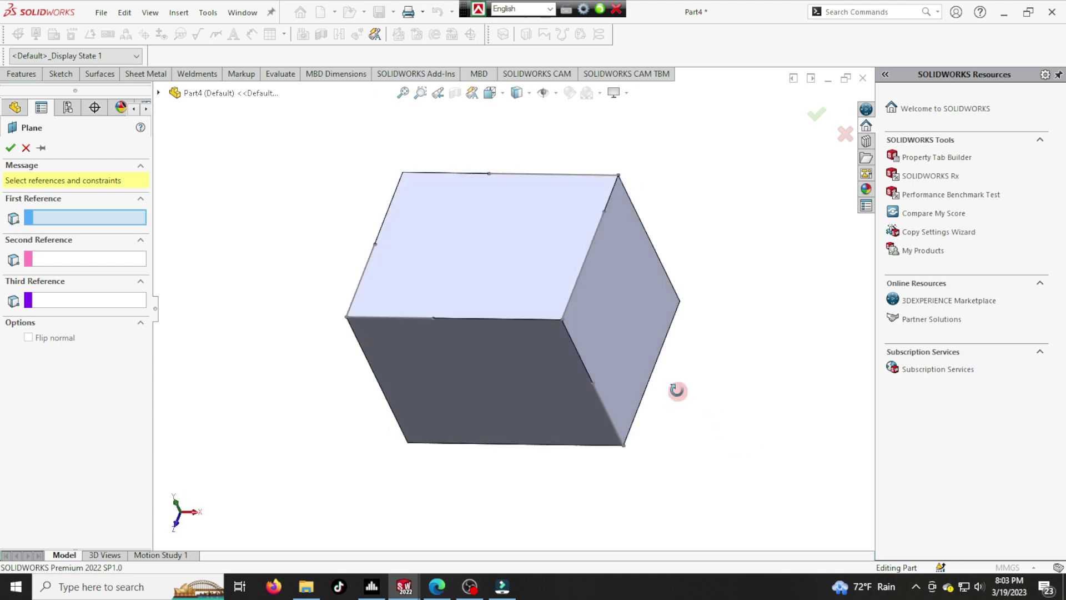
click(589, 383)
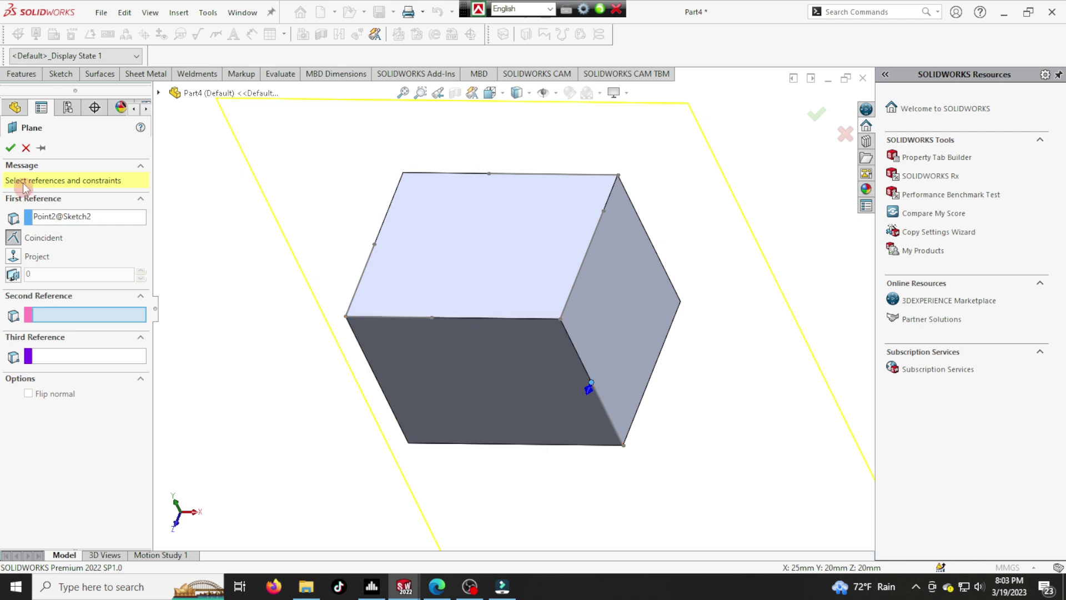
click(26, 148)
middle_drag(288, 343, 404, 386)
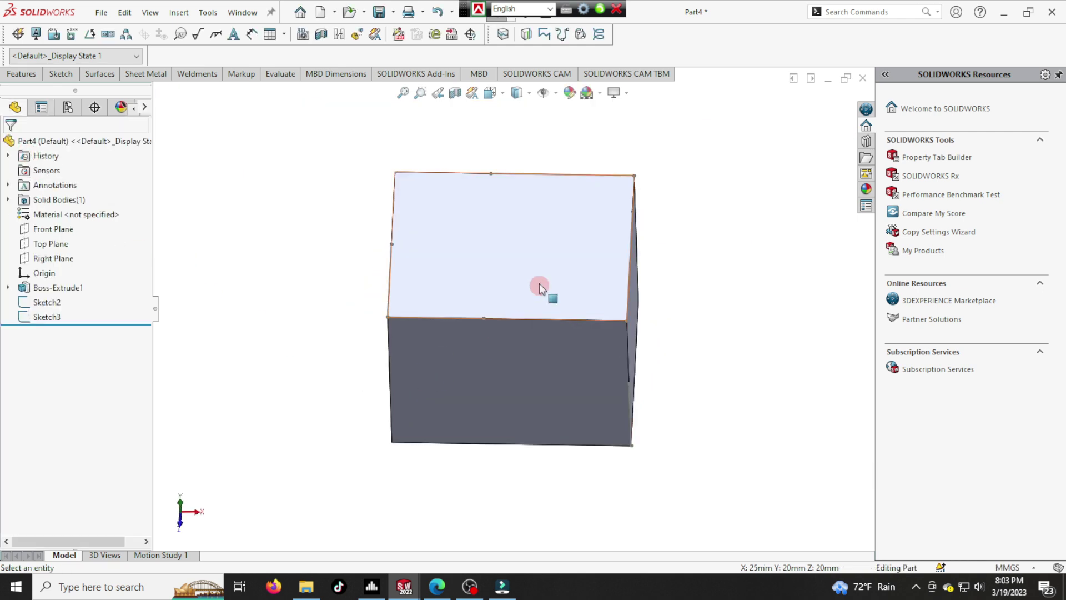
click(604, 284)
Step: Start a line sketch on the top face, then switch to the finished Part3 for reference
click(660, 240)
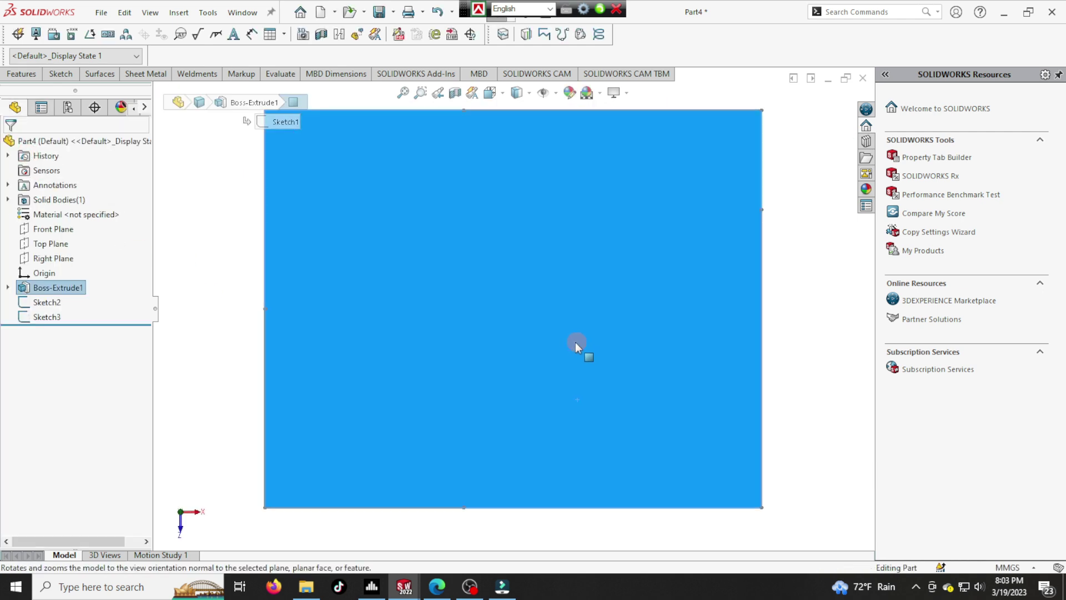
click(70, 77)
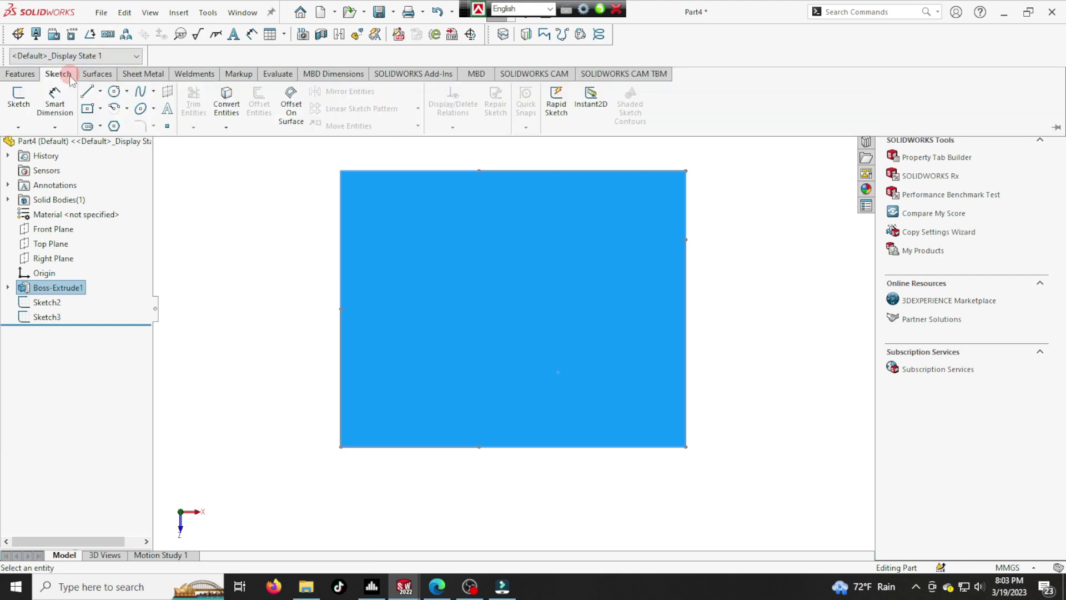
click(99, 92)
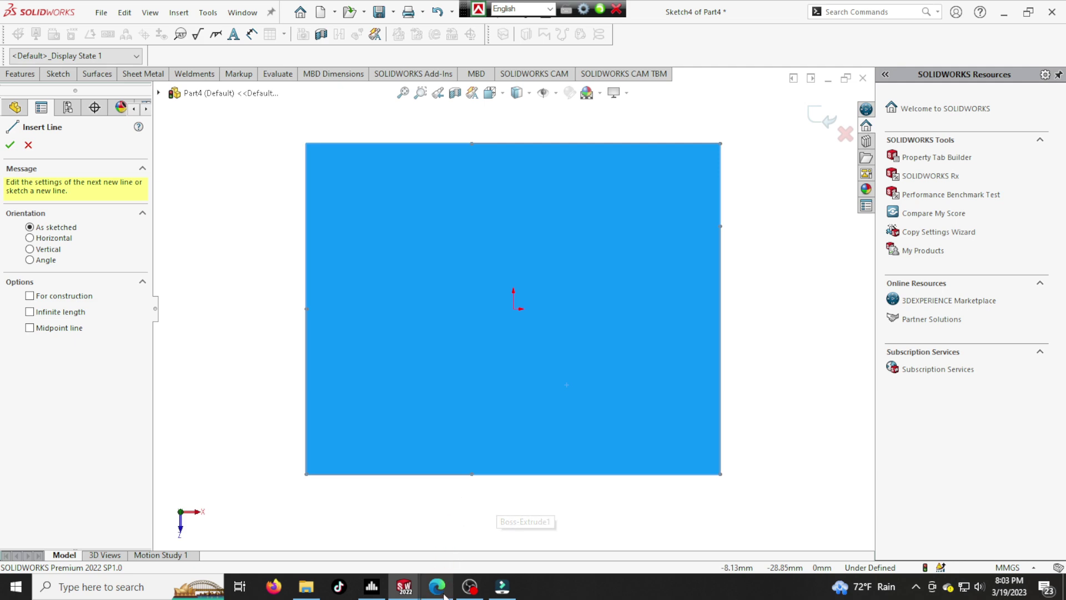
mouse_move(404, 586)
click(473, 558)
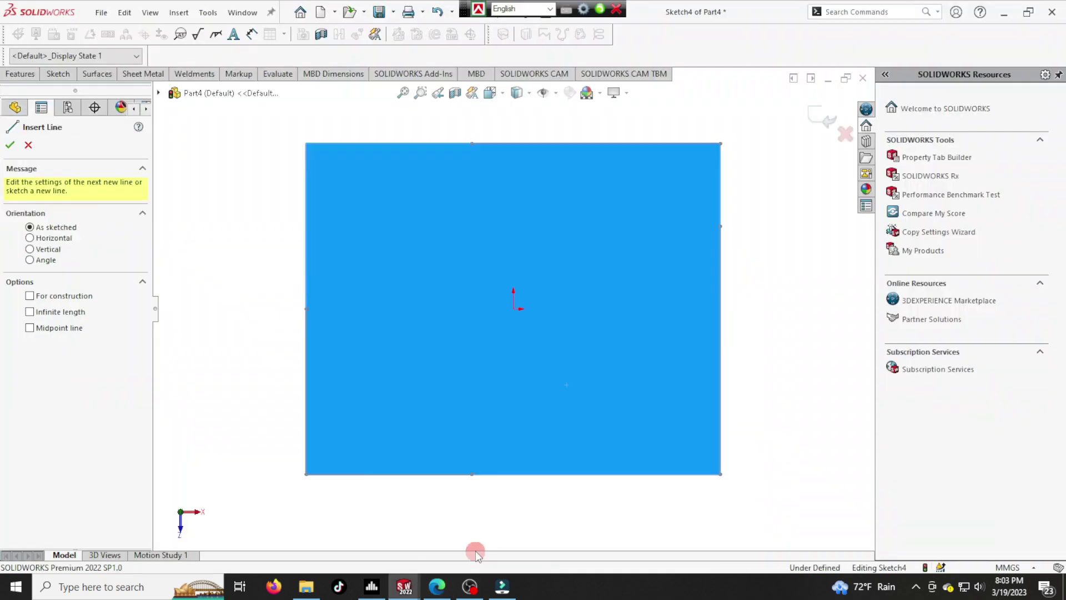
middle_drag(649, 423, 665, 501)
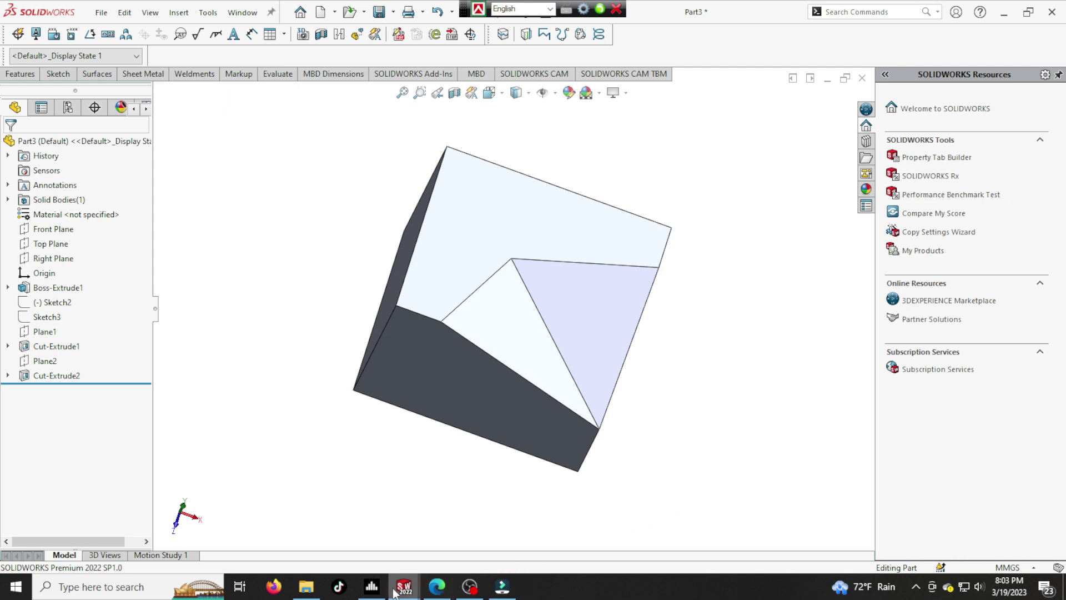
Step: Switch back to the 'Sketch4 of Part4' window from the taskbar
click(596, 544)
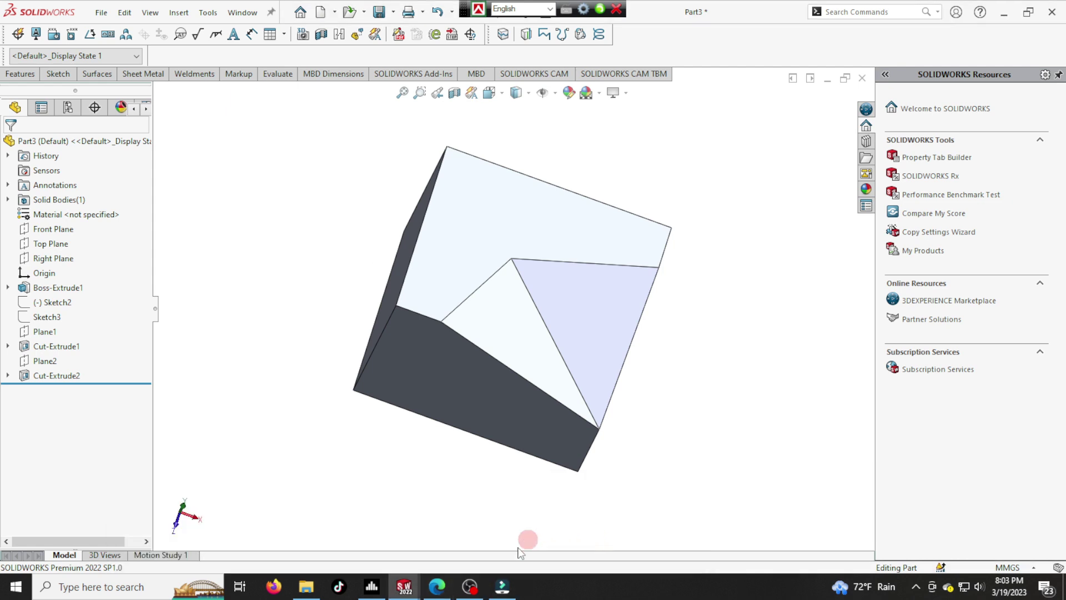
click(615, 528)
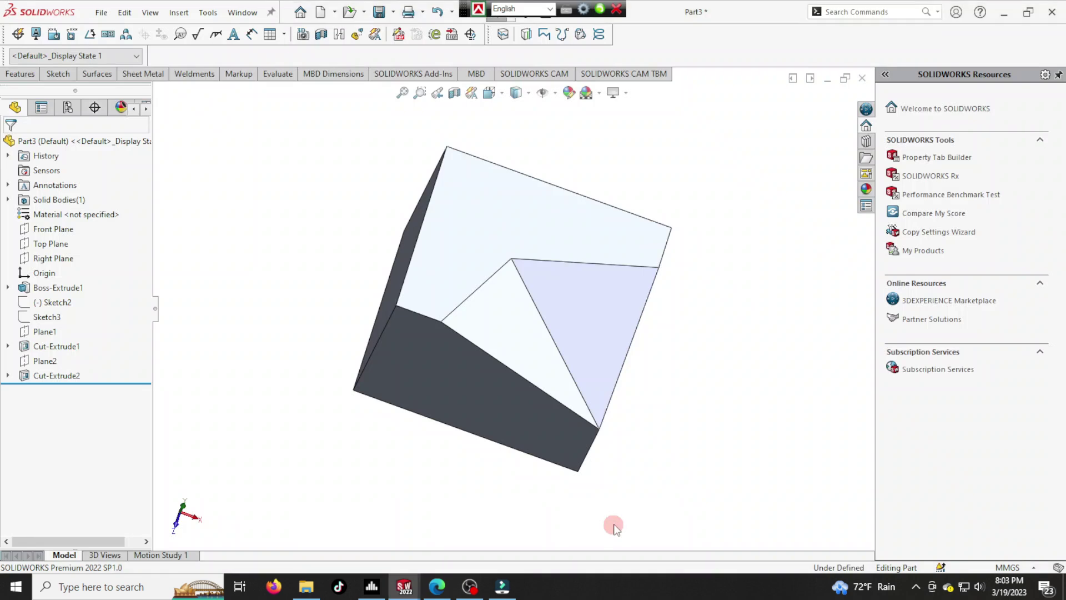
mouse_move(404, 587)
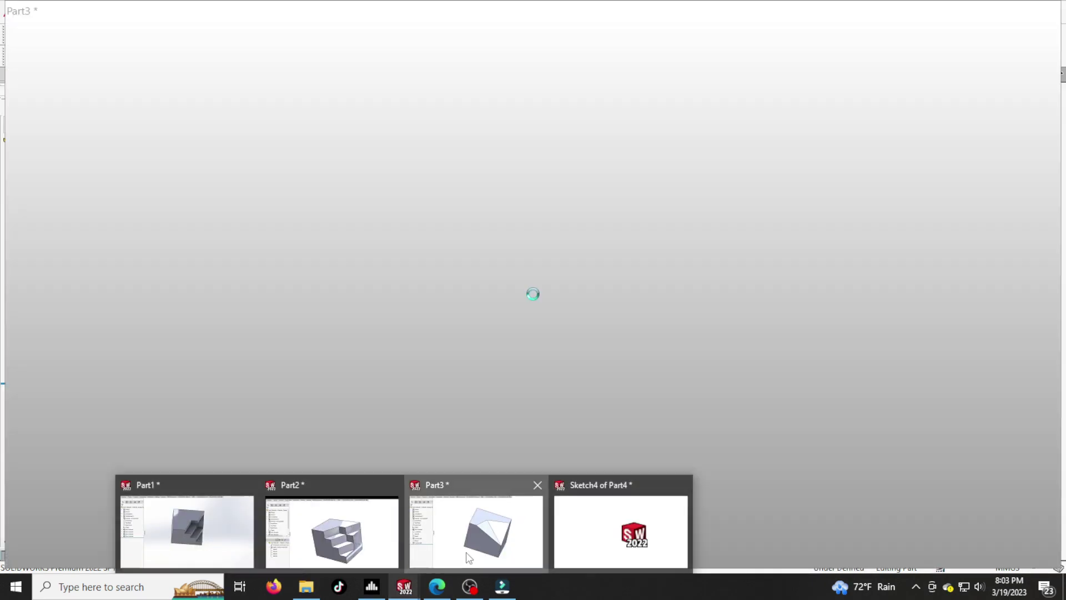
click(464, 555)
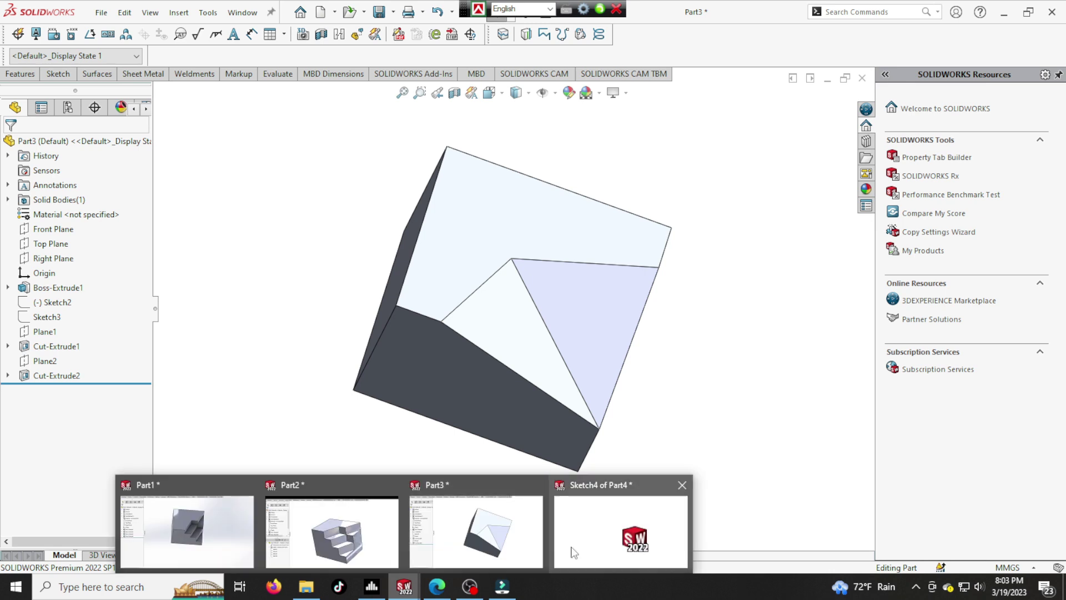
click(580, 546)
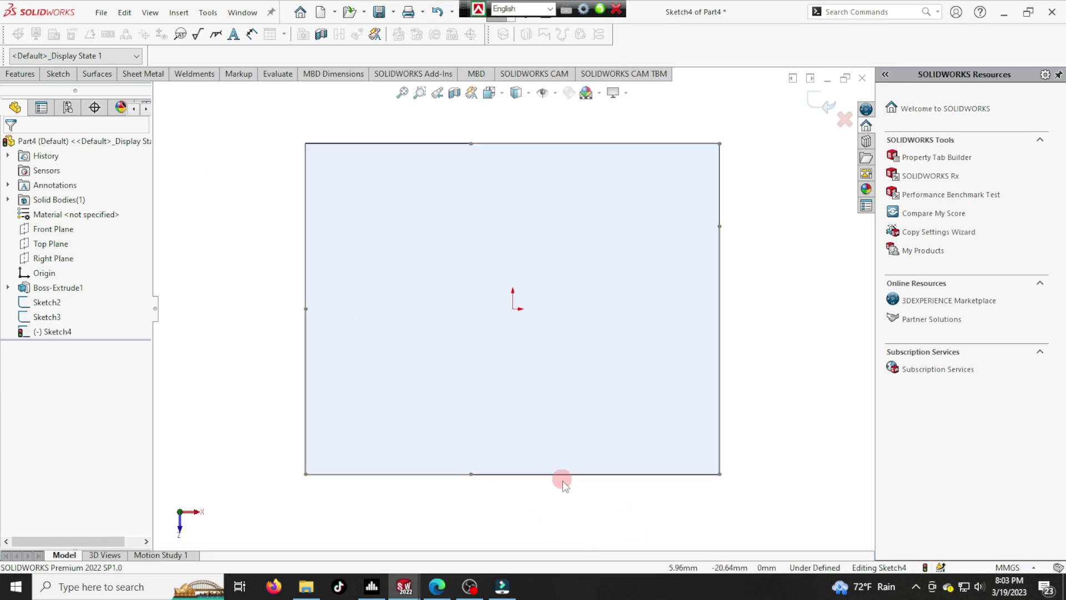
Step: Cancel the started dimension and exit the empty Sketch4 without adding anything
middle_drag(589, 502, 374, 388)
click(58, 73)
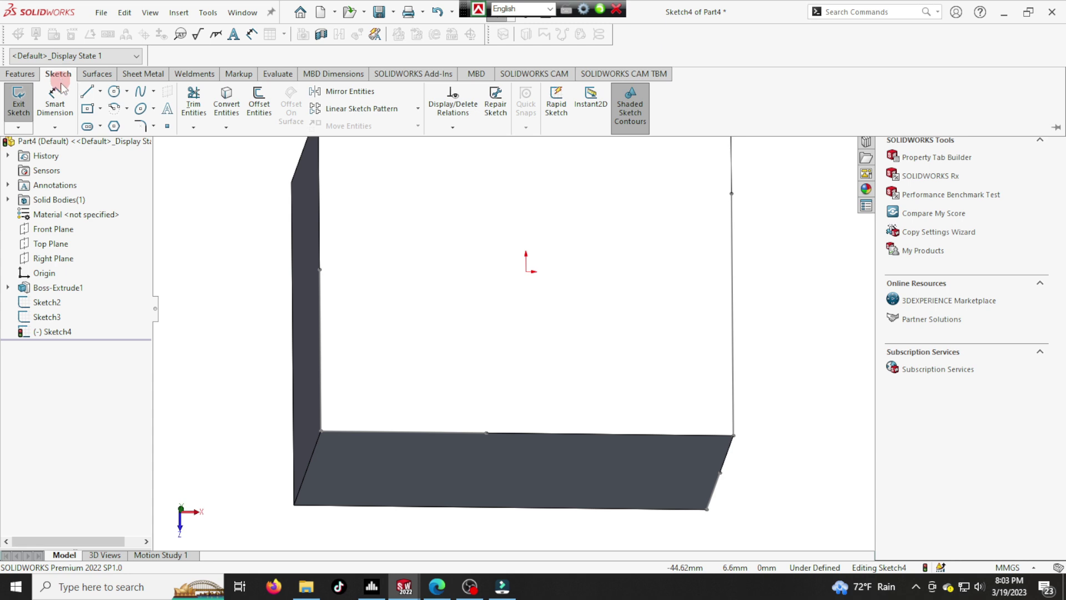
click(89, 107)
click(56, 103)
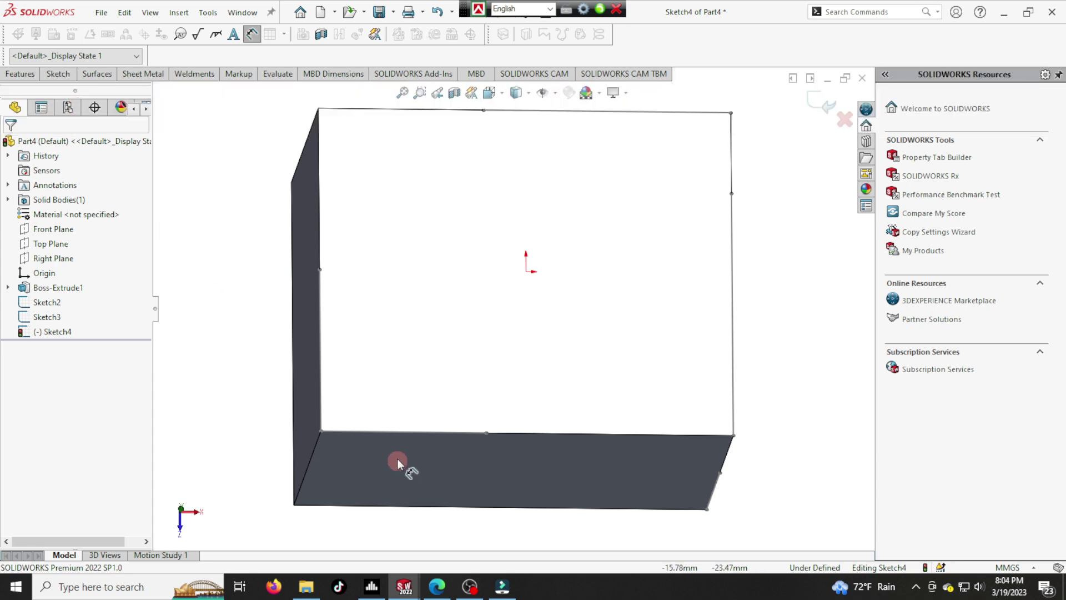
click(396, 432)
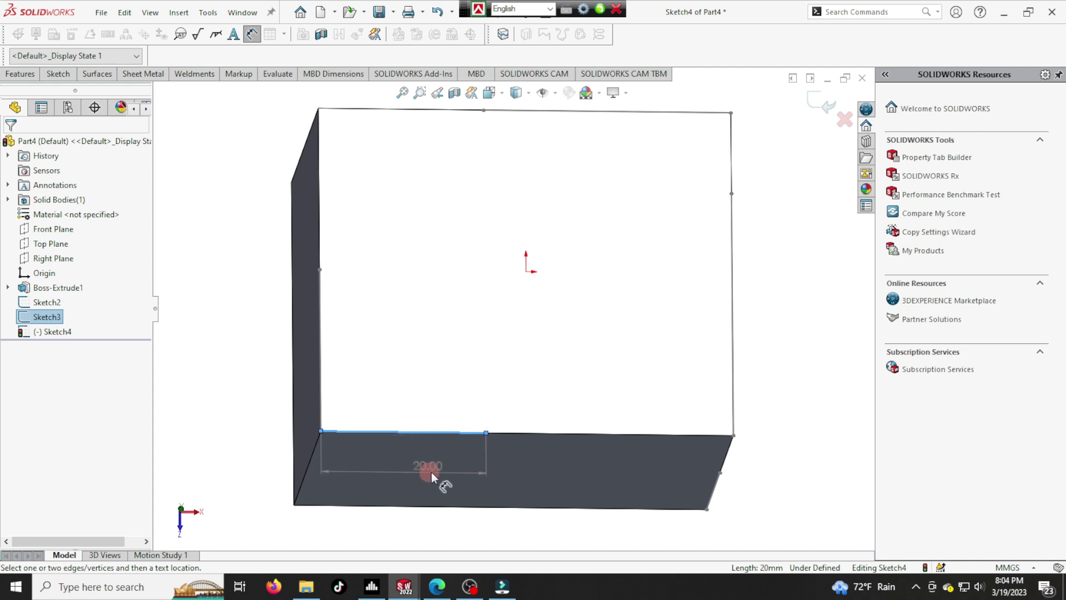
key(Escape)
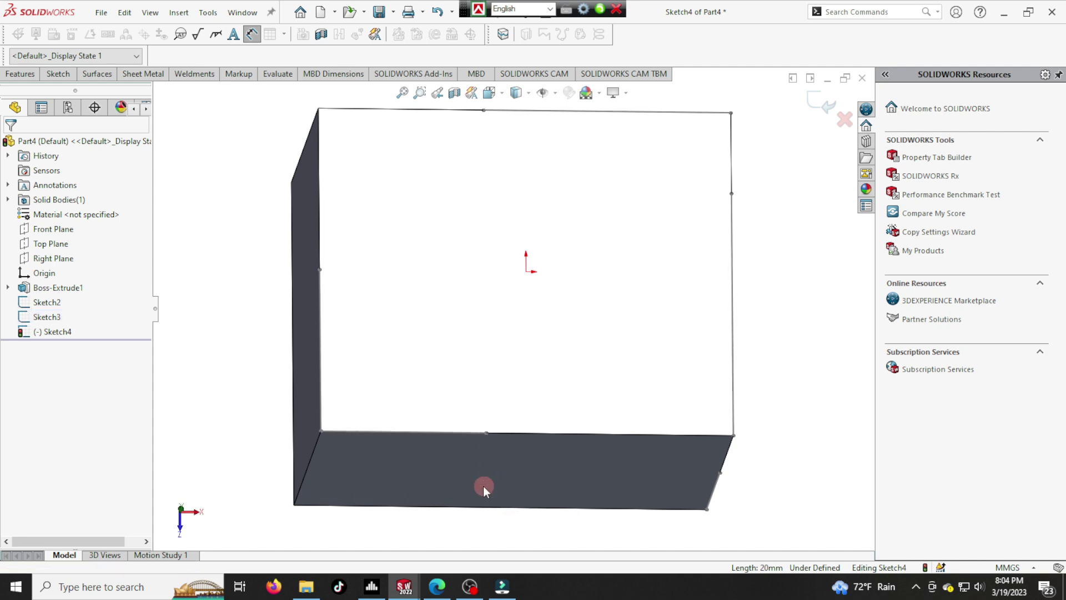
click(821, 118)
middle_drag(554, 490, 511, 469)
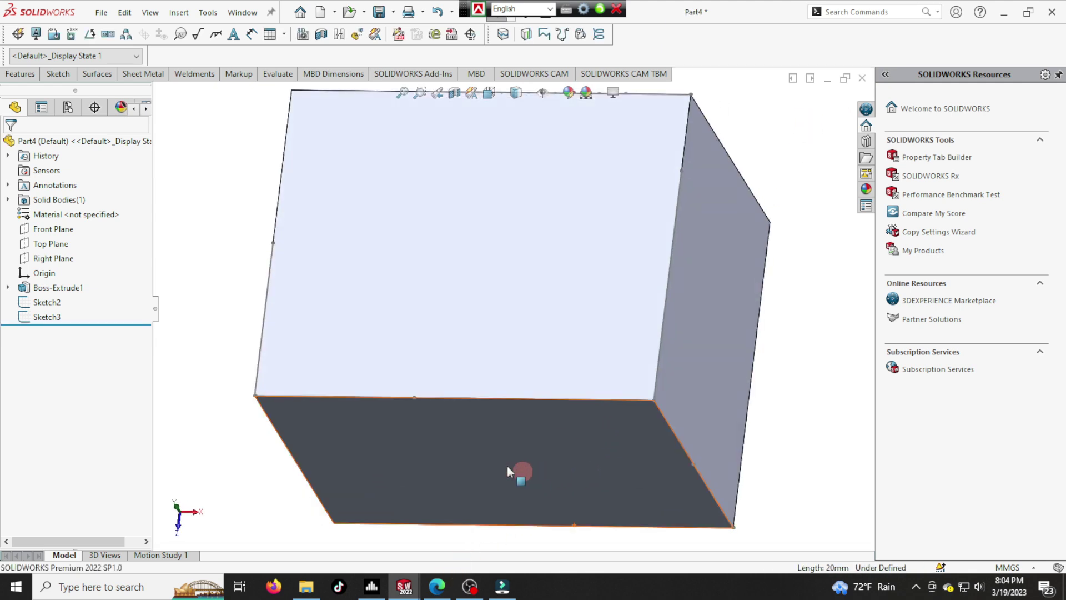
click(347, 398)
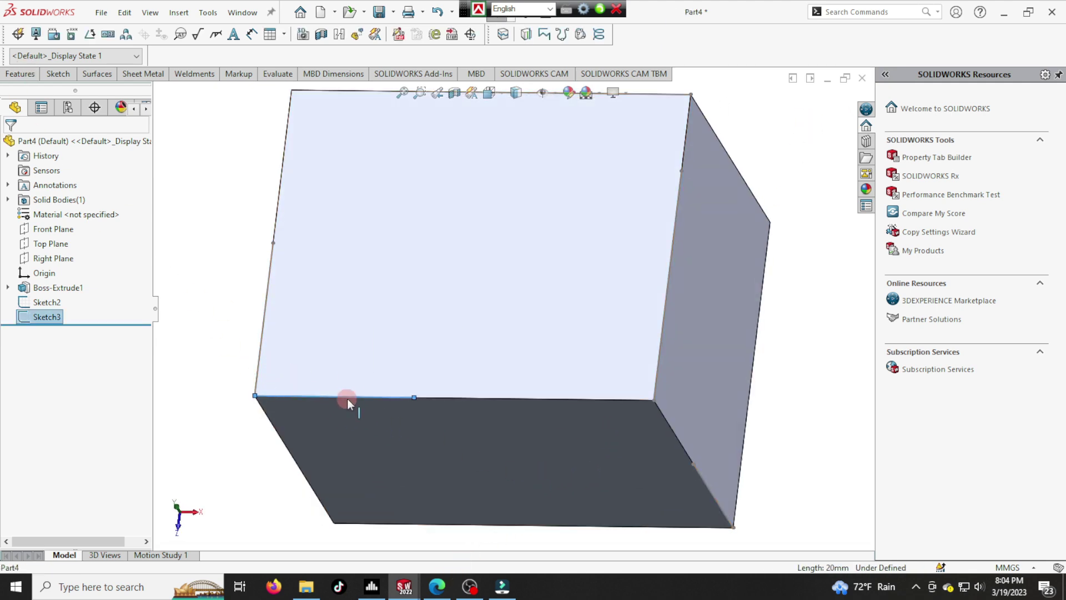
Step: Edit Sketch3 and change its 20 mm dimension to 10 mm
right_click(44, 316)
click(55, 255)
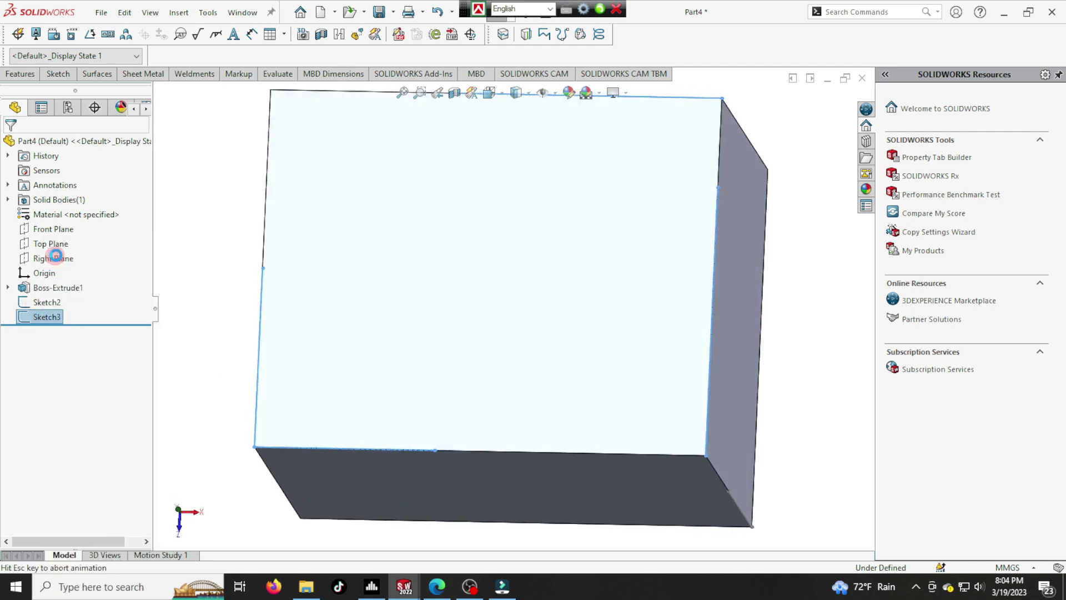
click(50, 79)
click(59, 103)
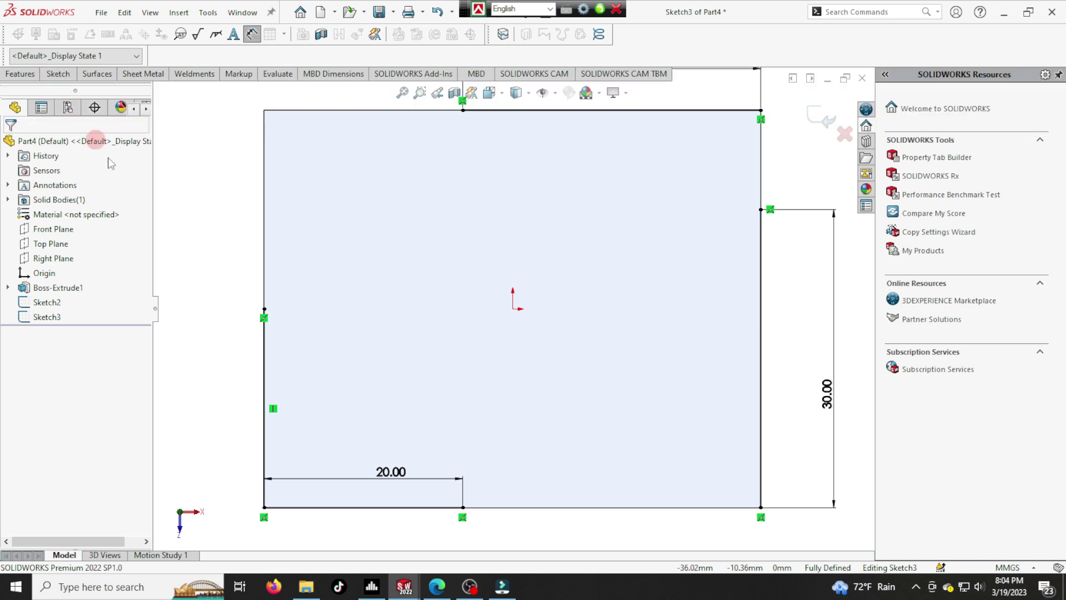
click(364, 481)
text(10)
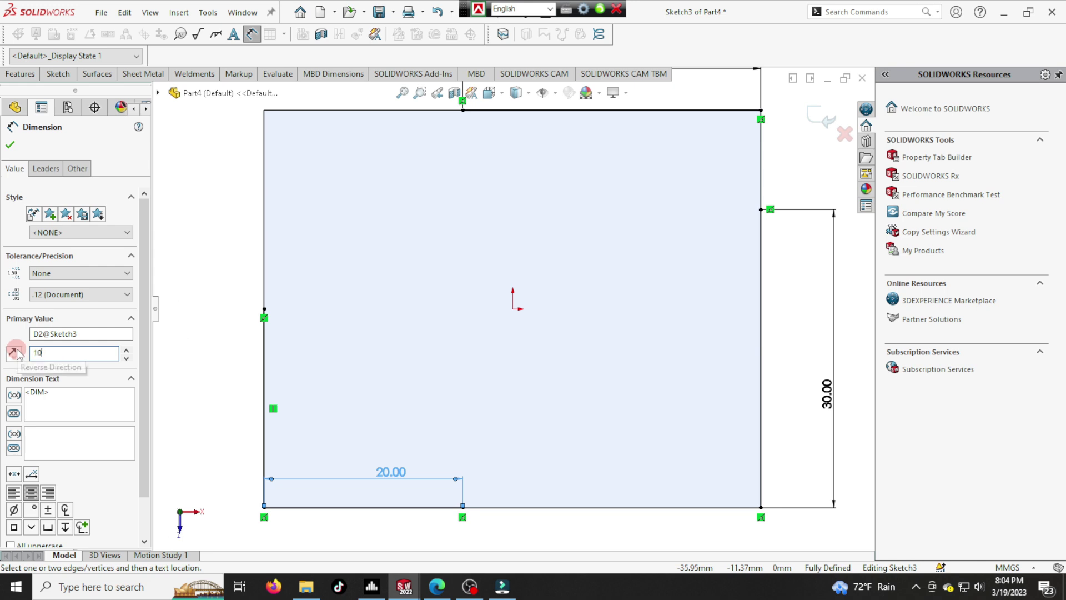
click(8, 146)
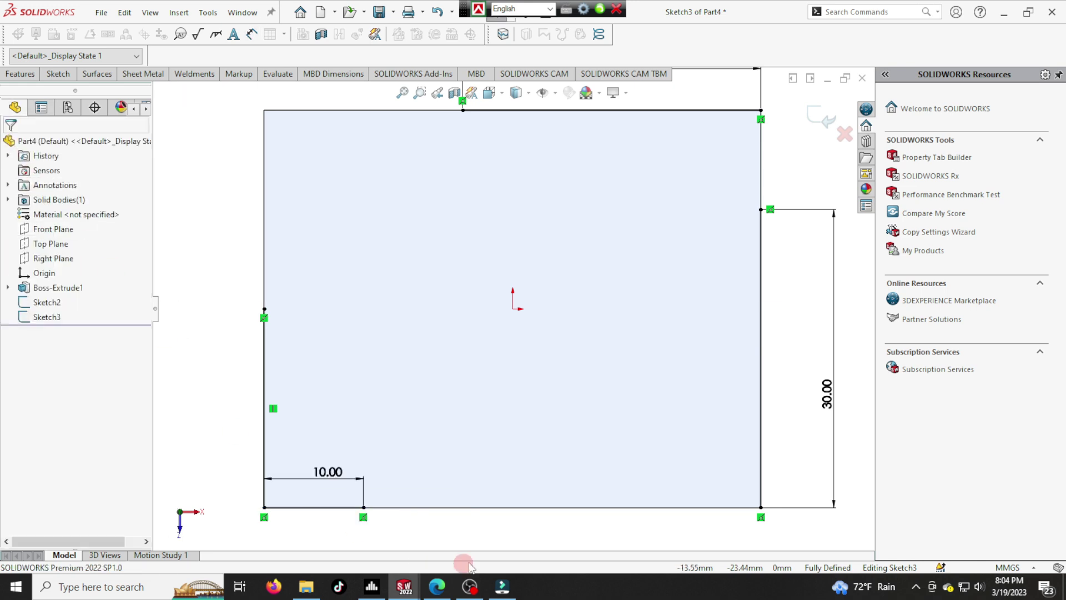
Step: Draw a two-segment line from the 10 mm point via the centre to the right-edge point
click(54, 73)
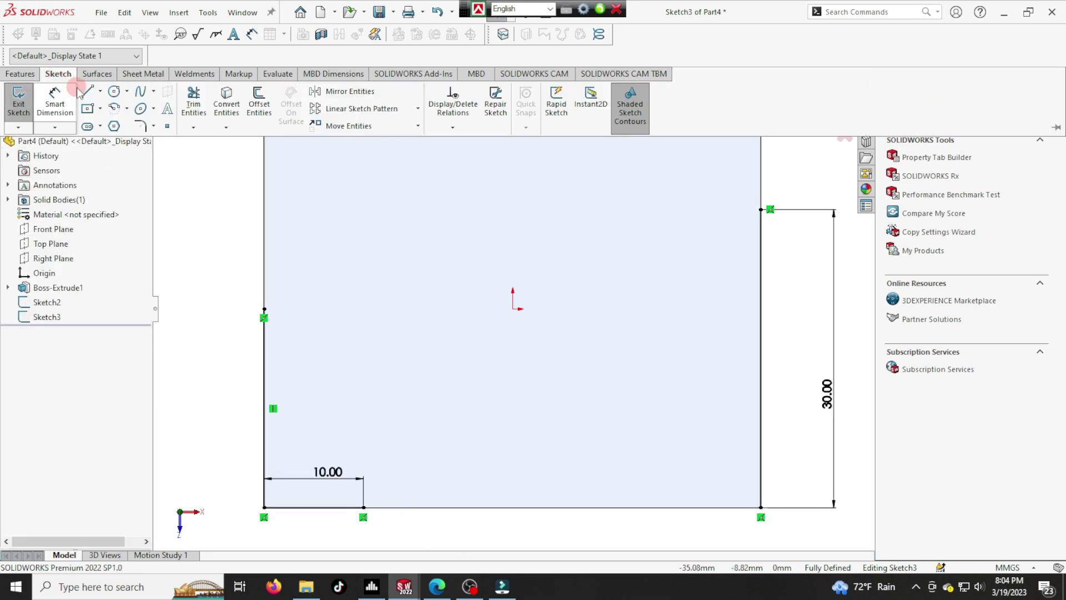
click(100, 92)
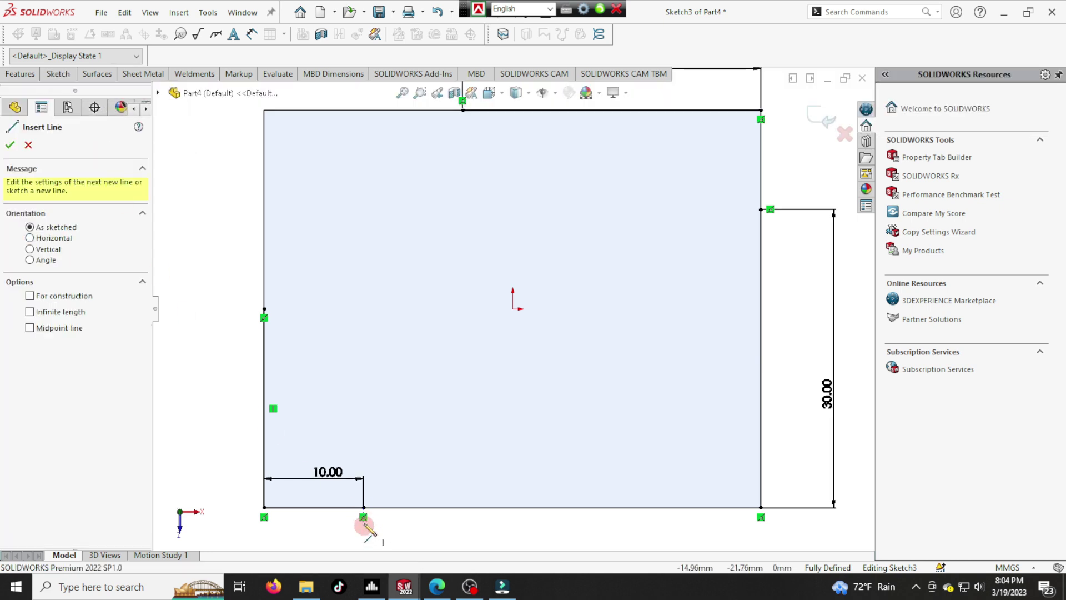
click(363, 507)
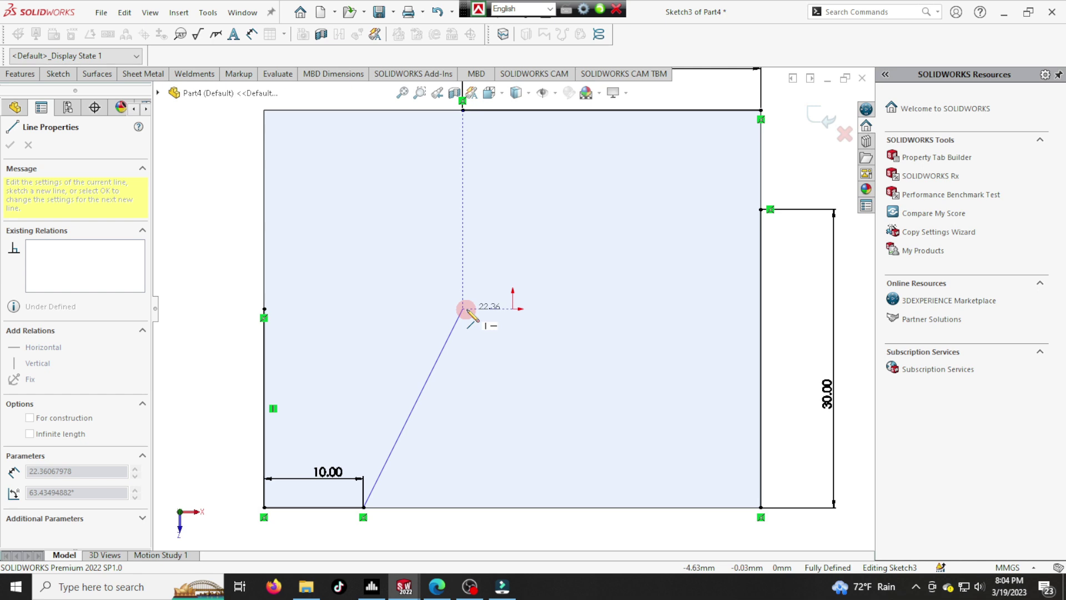
click(463, 309)
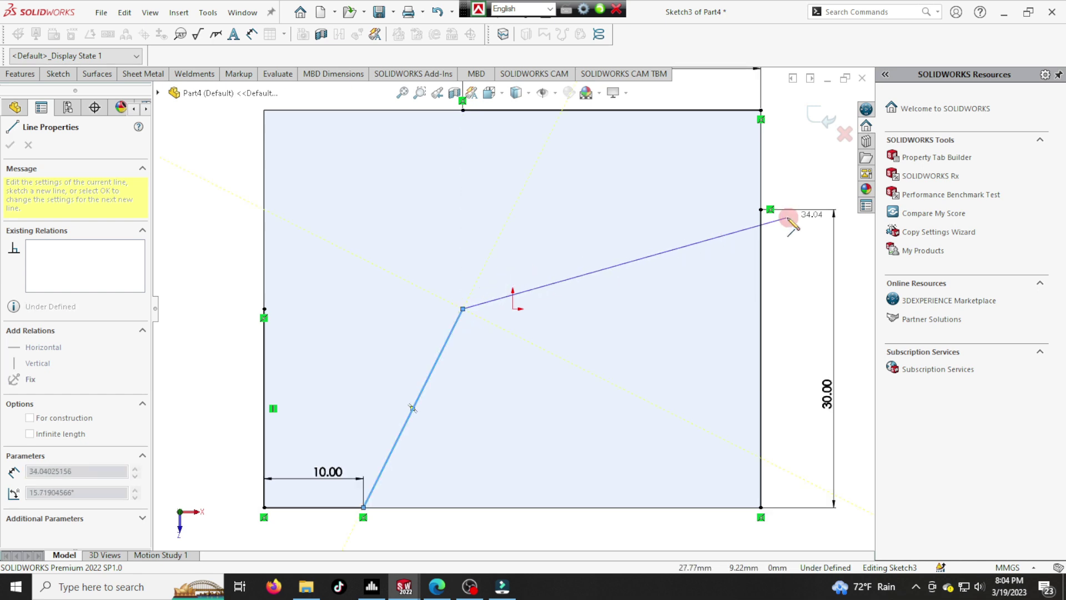
click(760, 210)
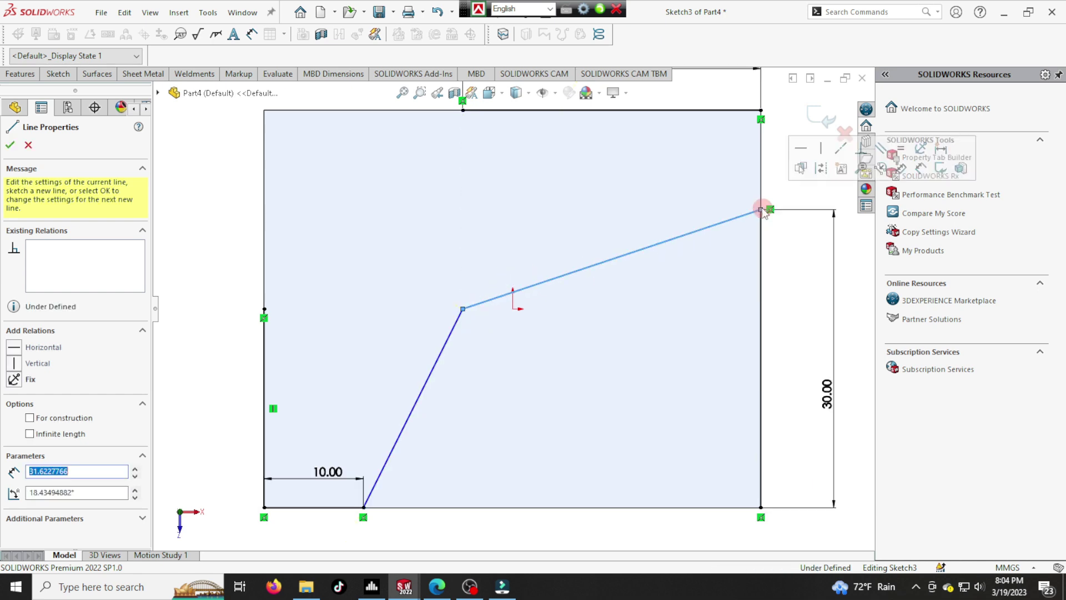
click(60, 78)
key(Escape)
click(31, 77)
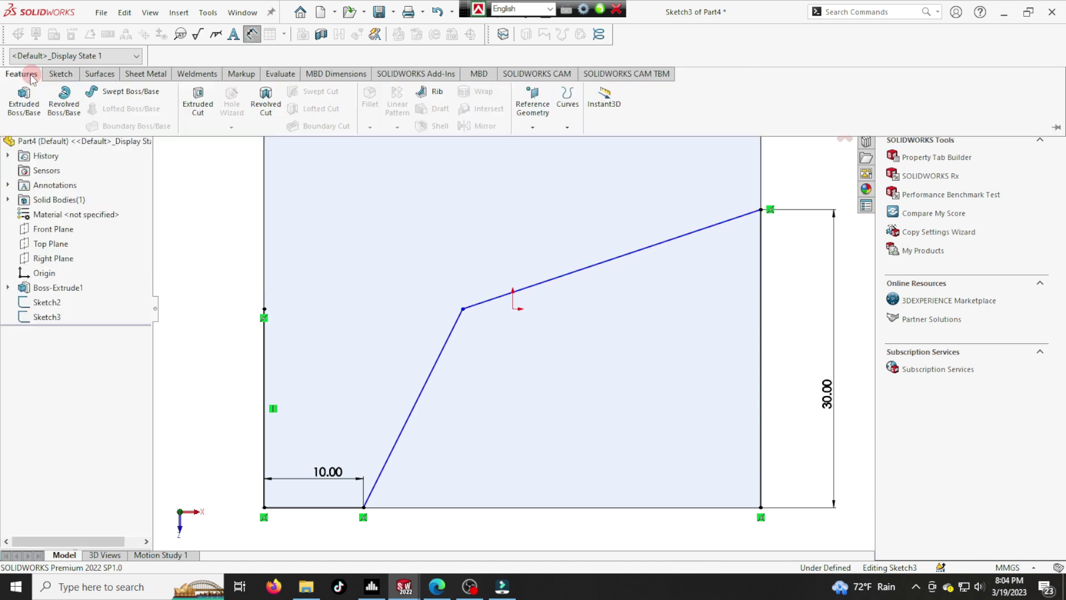
click(473, 163)
click(799, 181)
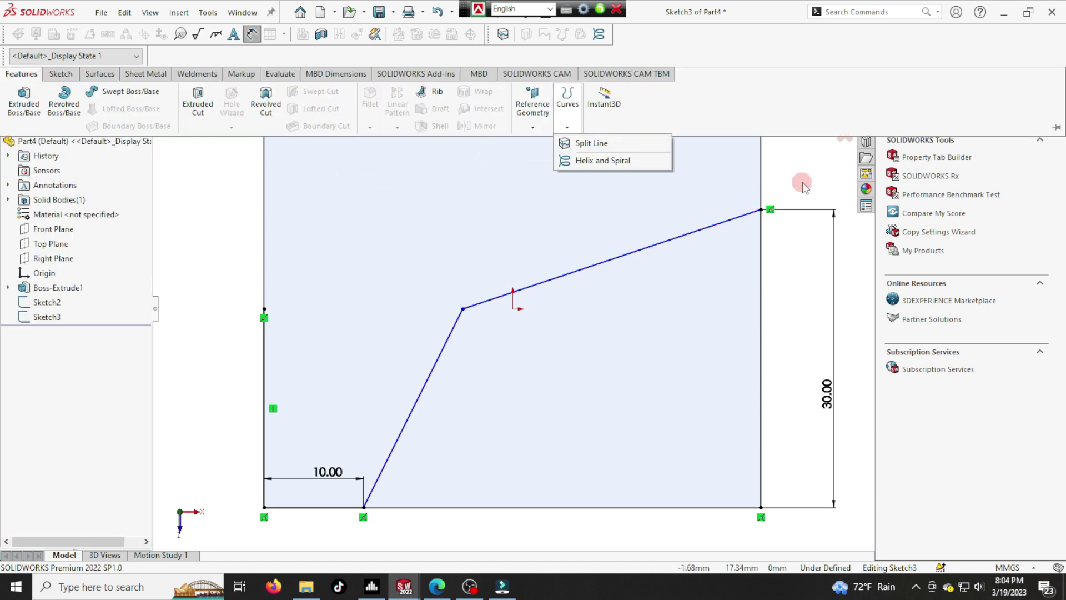
click(826, 123)
click(97, 156)
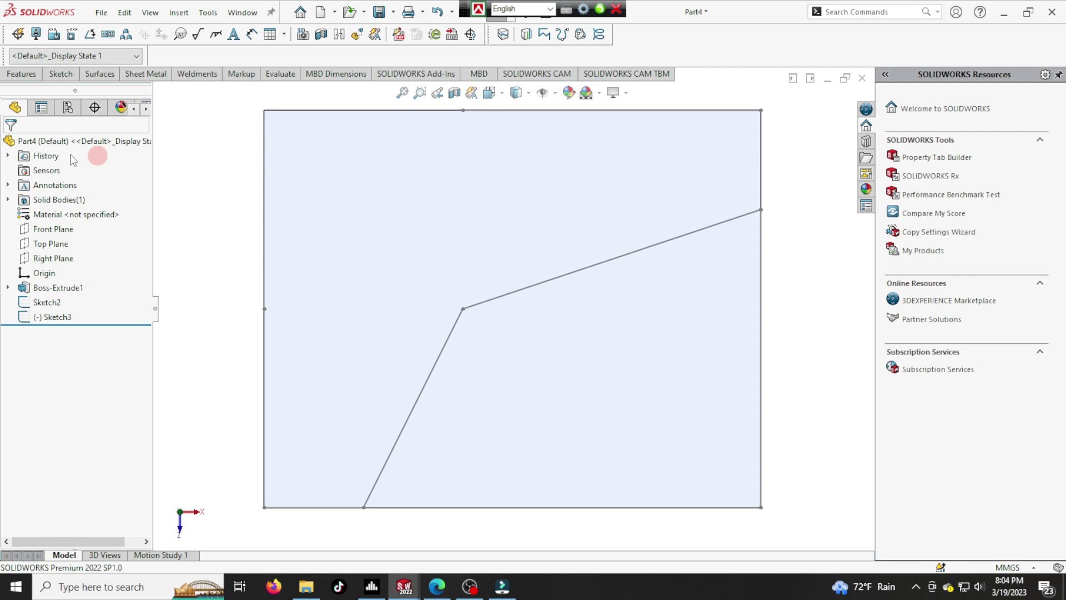
Step: Create reference plane Plane1 through two Sketch3 points and one Sketch2 point on the block
click(30, 73)
click(531, 127)
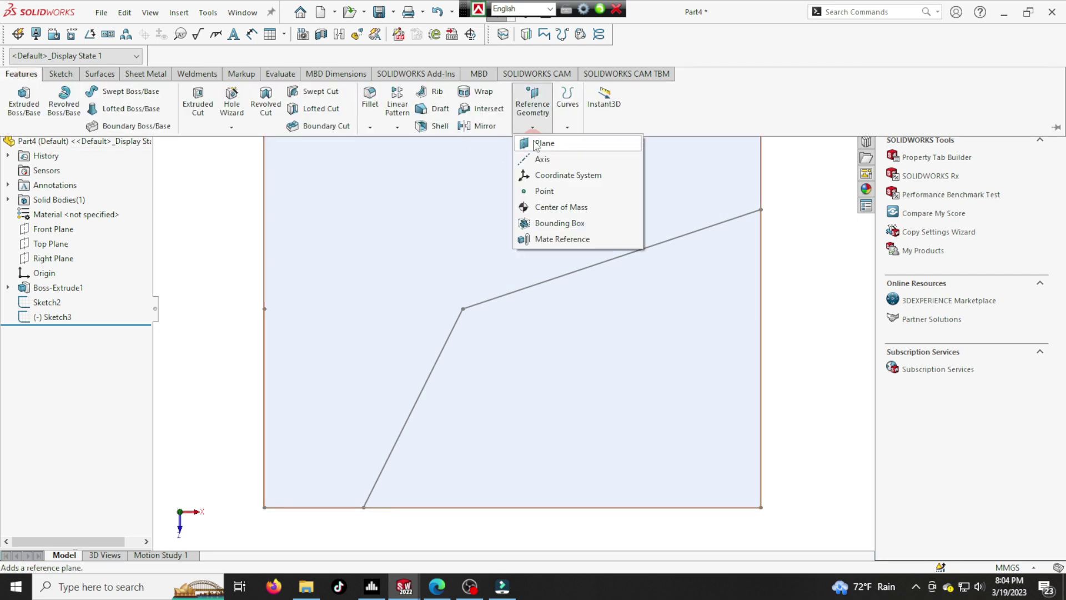
click(536, 143)
mouse_move(657, 504)
middle_down()
mouse_move(575, 451)
mouse_move(595, 438)
middle_up()
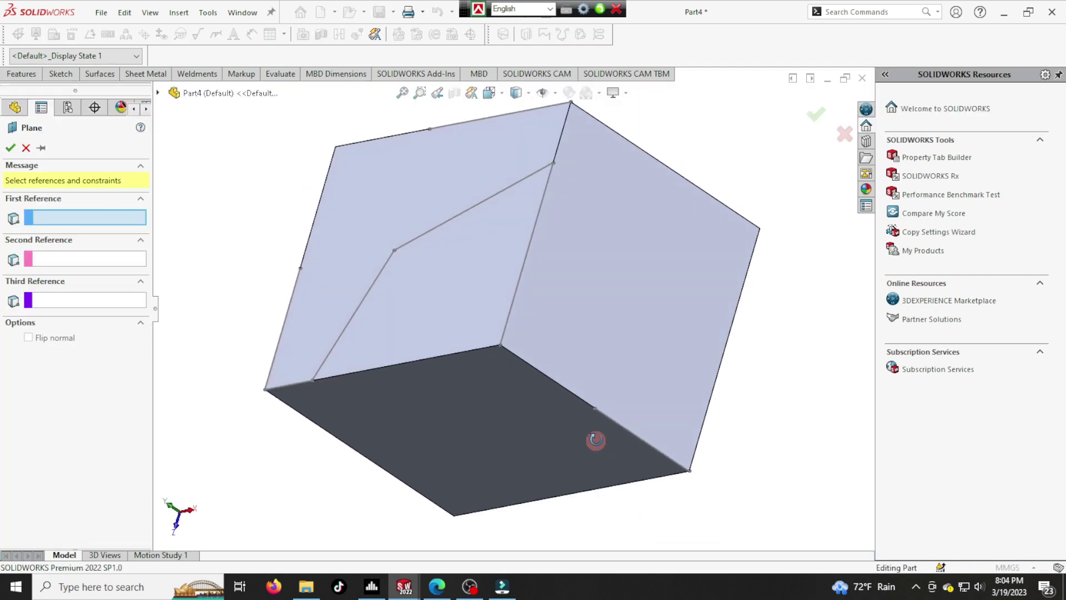
click(314, 379)
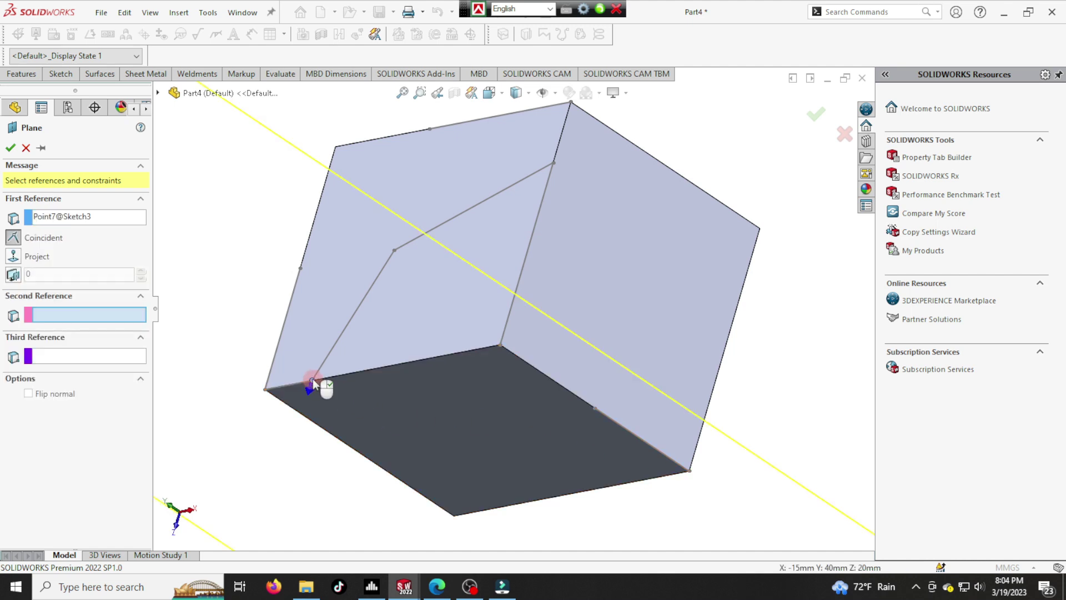
click(394, 250)
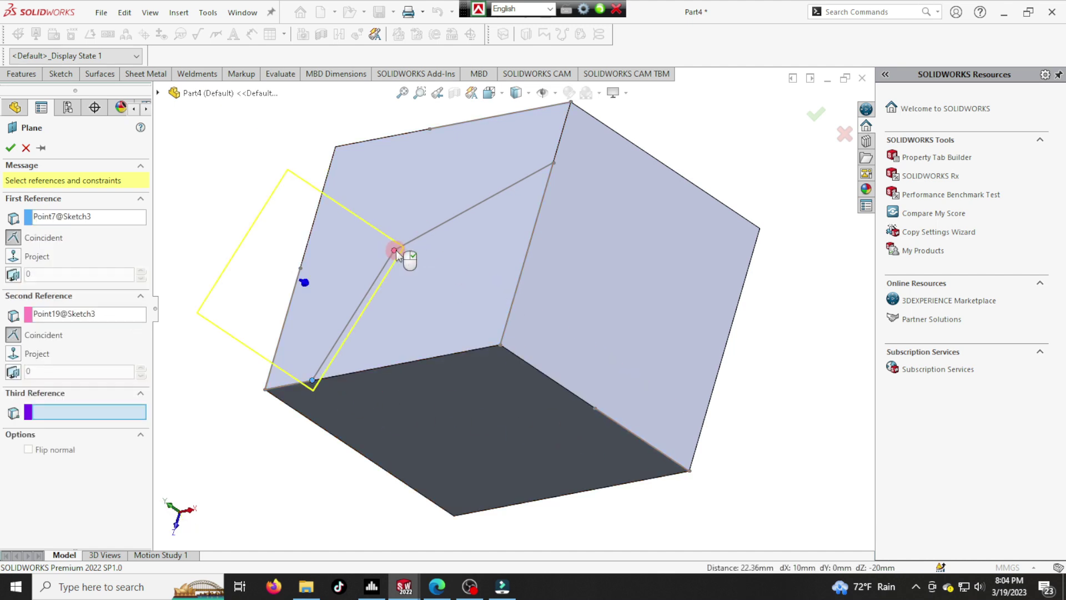
click(594, 408)
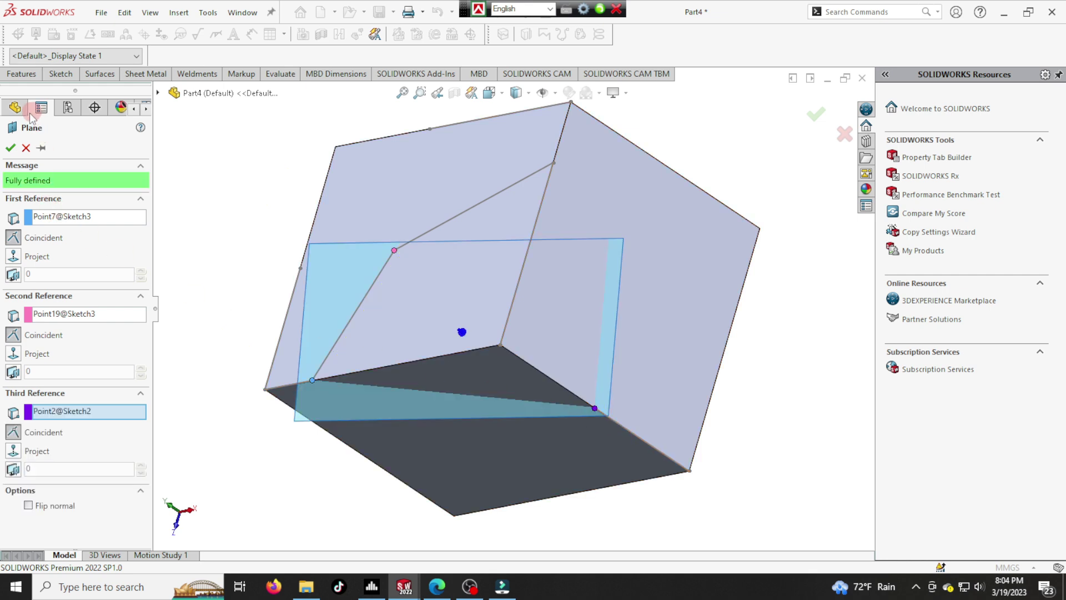
click(10, 147)
click(21, 73)
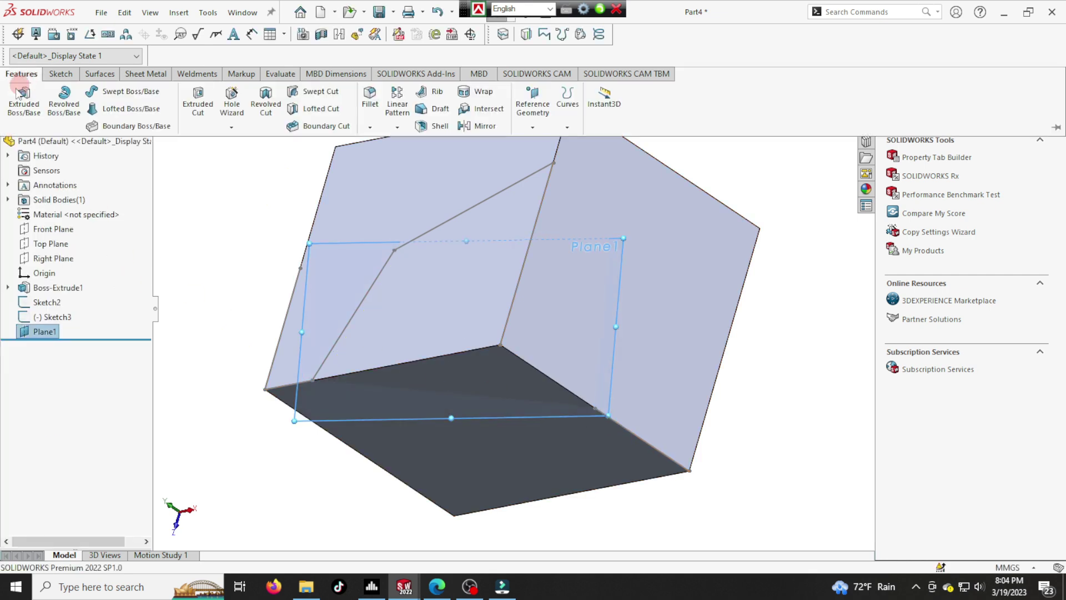
Step: Sketch a closed triangle on Plane1 linking the sketch points and a block corner
click(66, 78)
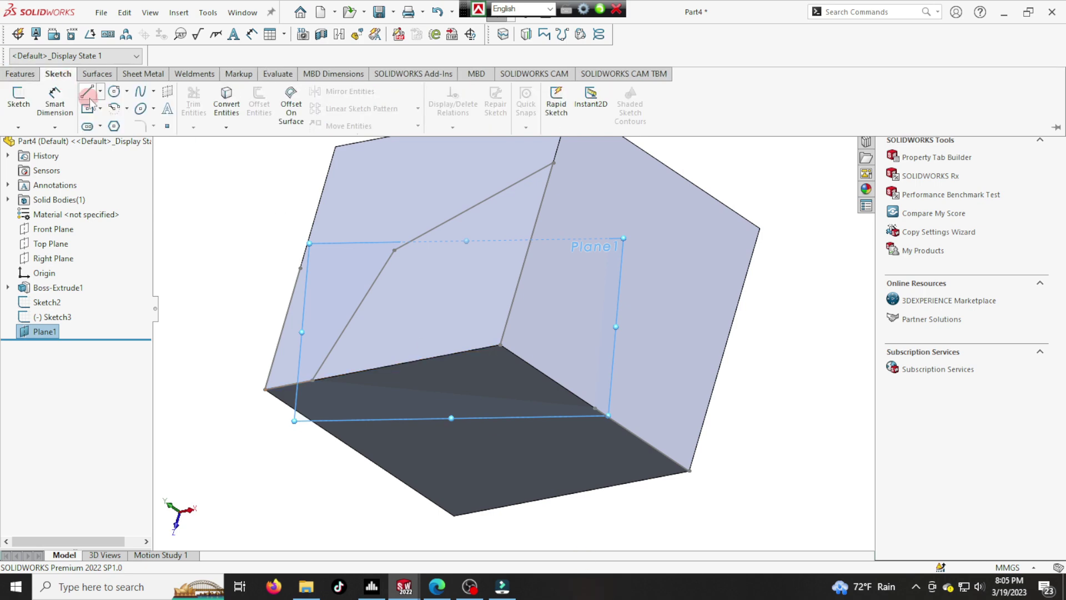
click(100, 91)
click(111, 106)
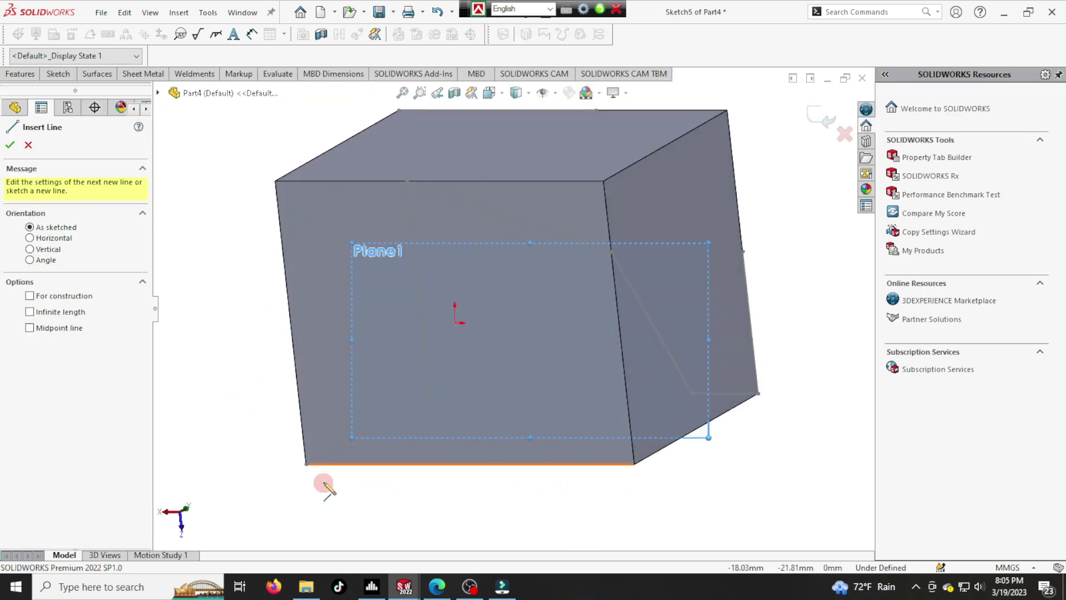
mouse_move(321, 485)
middle_down()
mouse_move(623, 380)
mouse_move(530, 400)
middle_up()
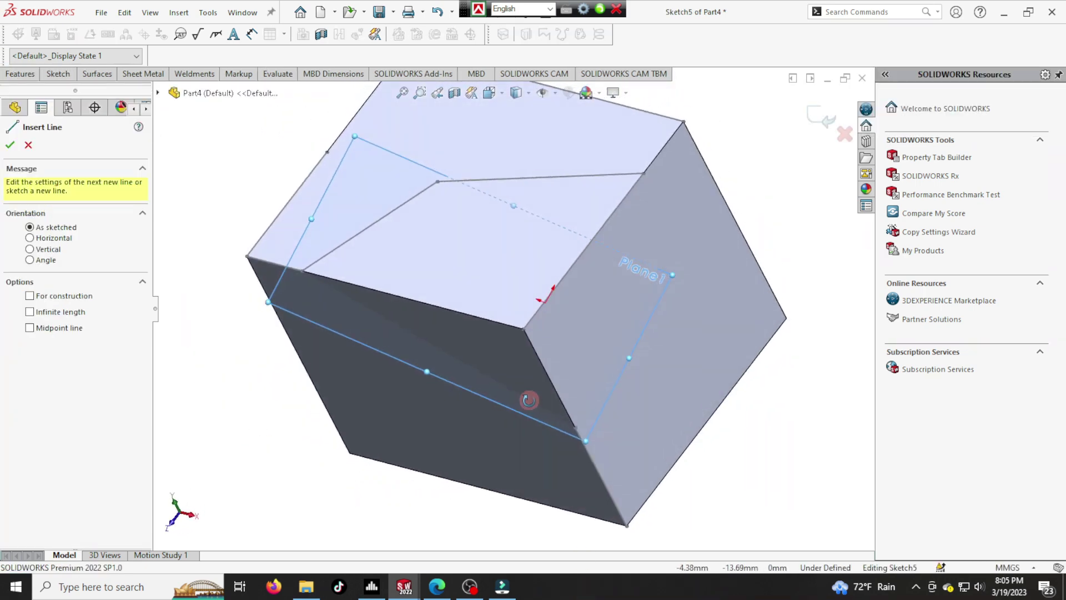
click(301, 275)
click(438, 184)
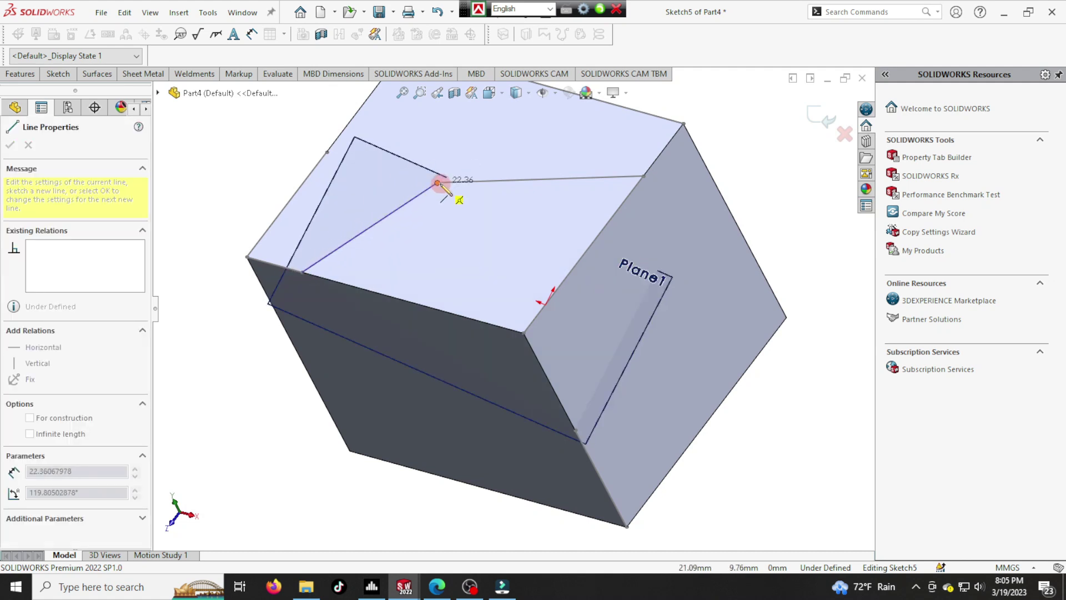
click(575, 430)
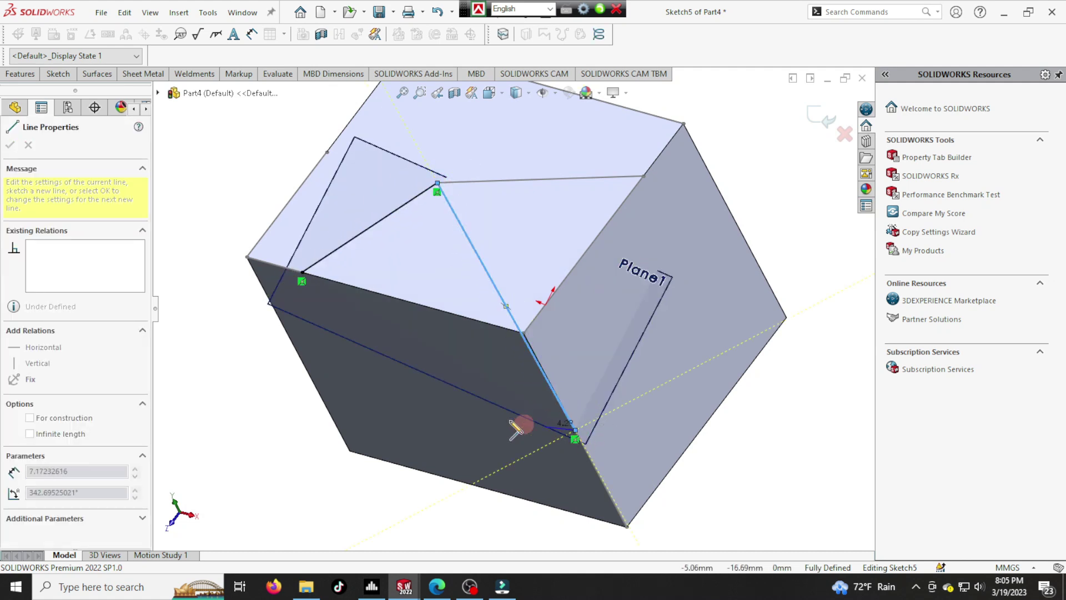
click(301, 273)
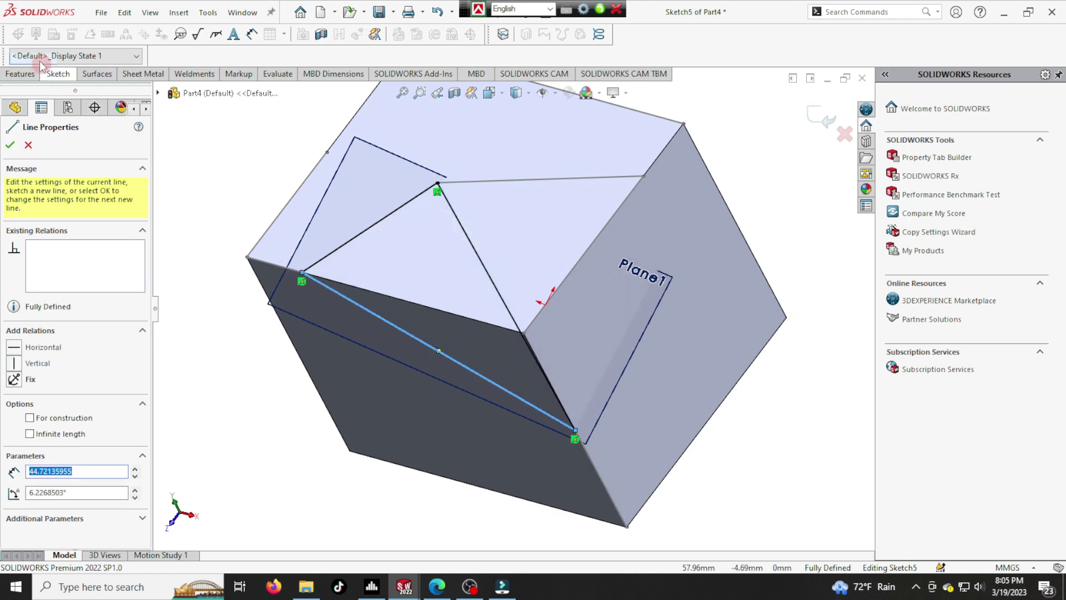
Step: Extrude-cut the triangle 40 mm to slice off the block corner as Cut-Extrude1
click(22, 75)
click(210, 133)
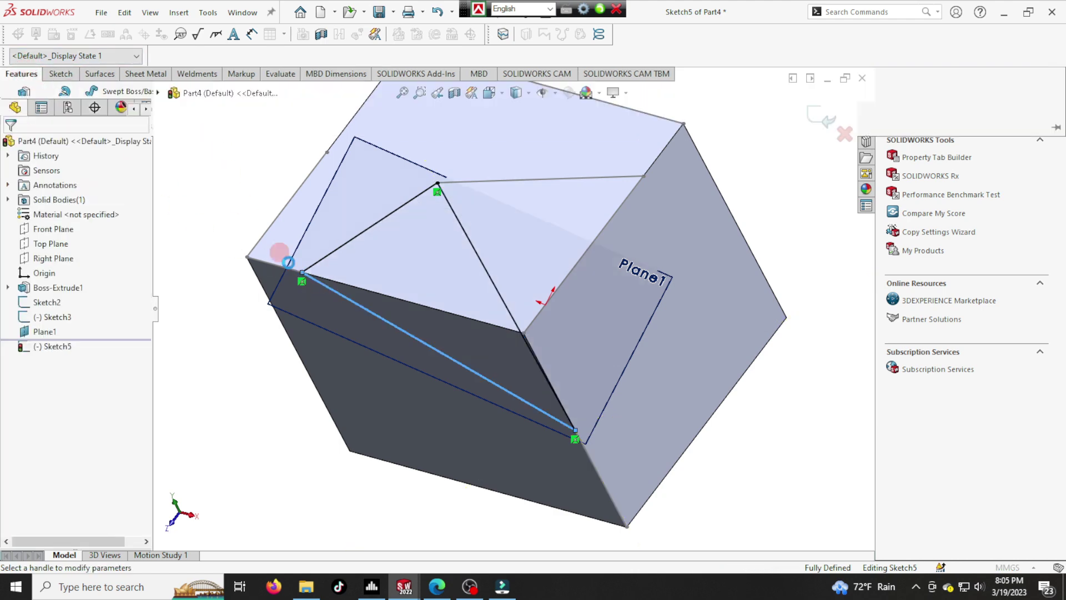
mouse_move(785, 447)
middle_down()
mouse_move(712, 410)
mouse_move(659, 408)
middle_up()
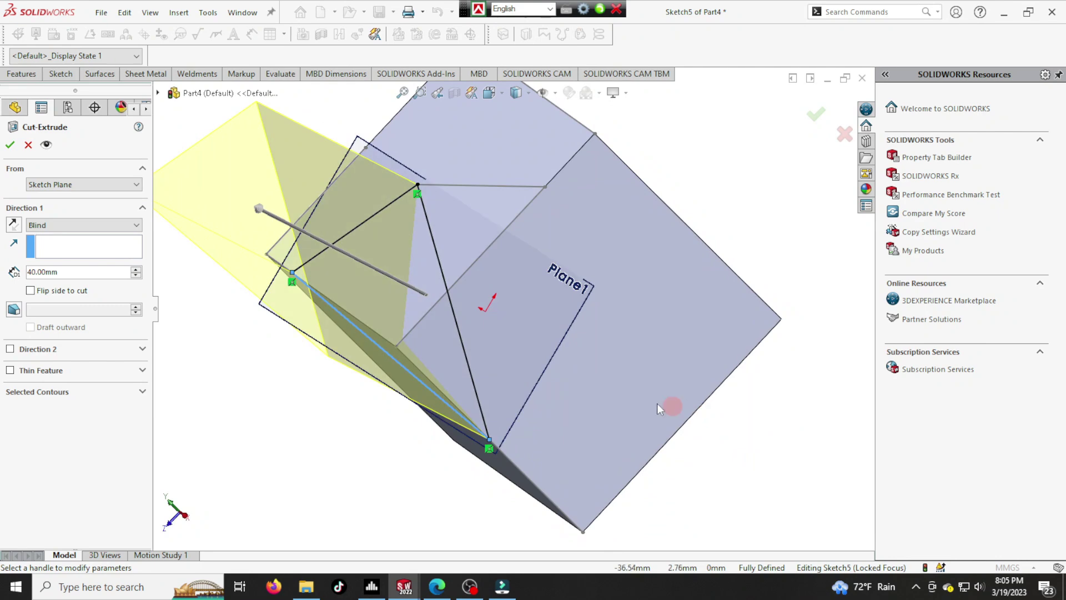
click(7, 145)
middle_drag(240, 369, 345, 305)
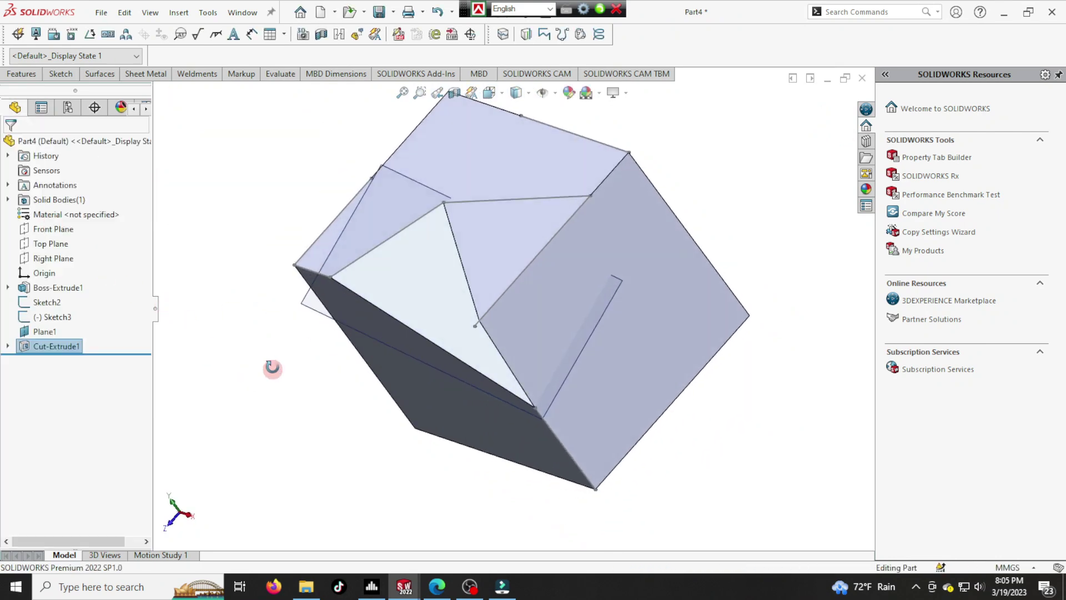
Step: Hide Plane1 and turn the block to face the cut
right_click(345, 305)
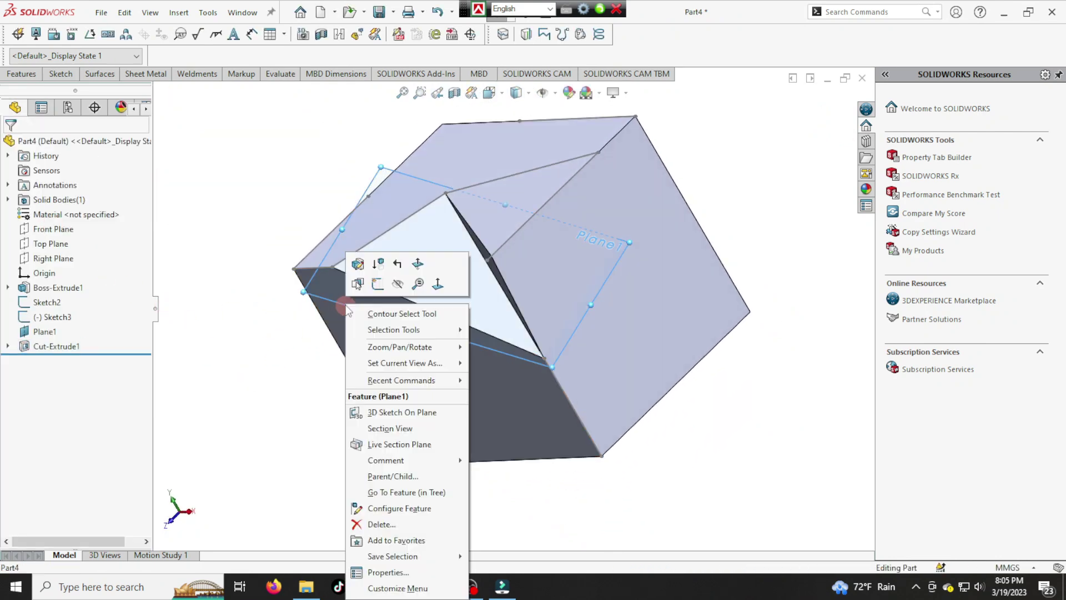
click(396, 286)
mouse_move(714, 297)
middle_down()
mouse_move(576, 361)
mouse_move(631, 388)
middle_up()
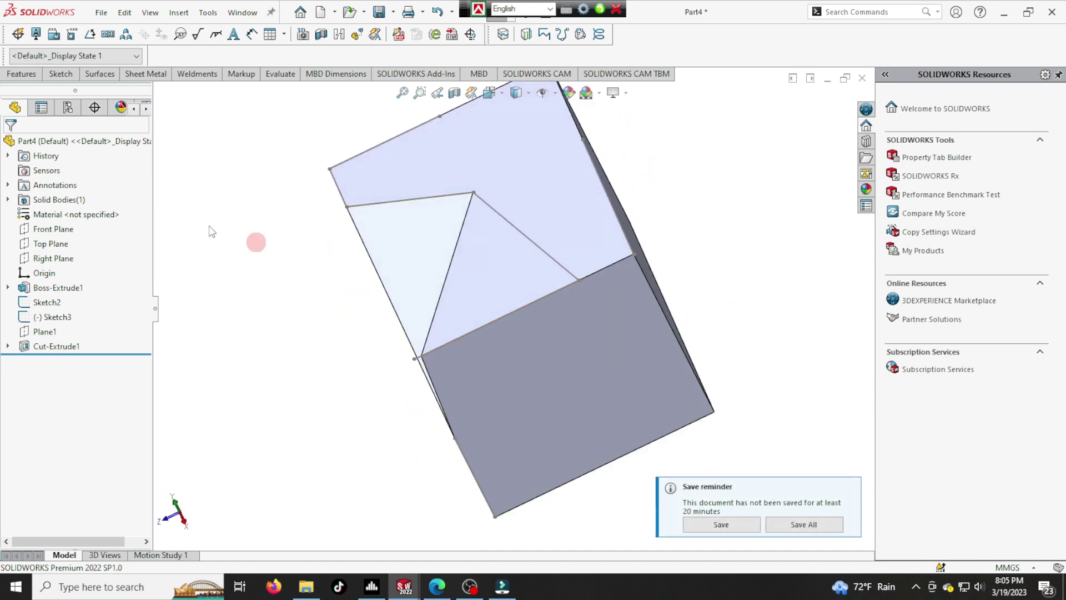
Step: Create Plane2 through the cut's apex, a sketch endpoint and a block corner, then start a line sketch
click(31, 78)
click(531, 131)
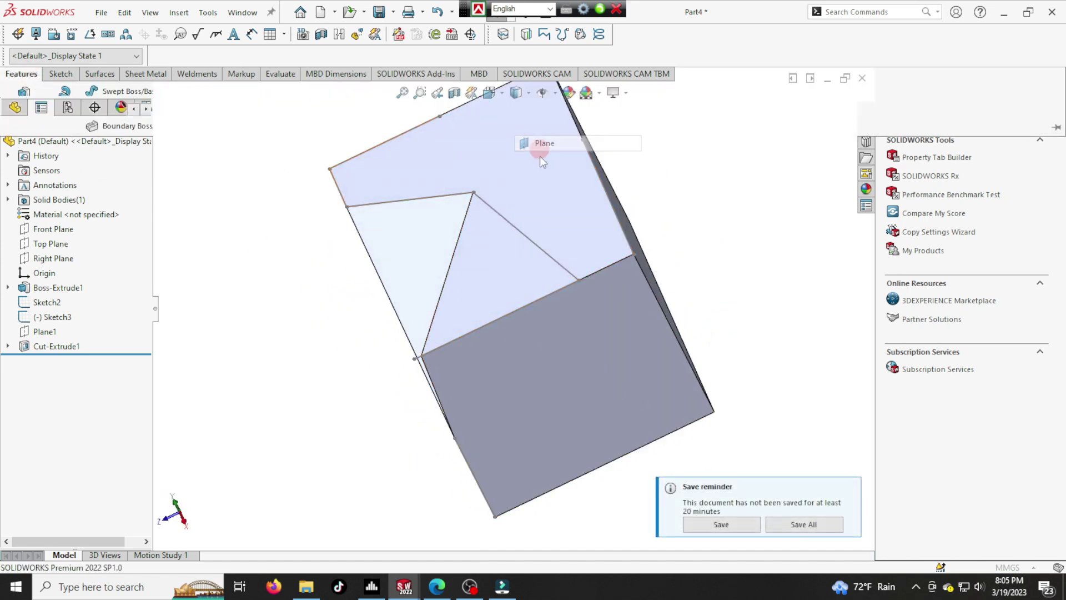
click(473, 193)
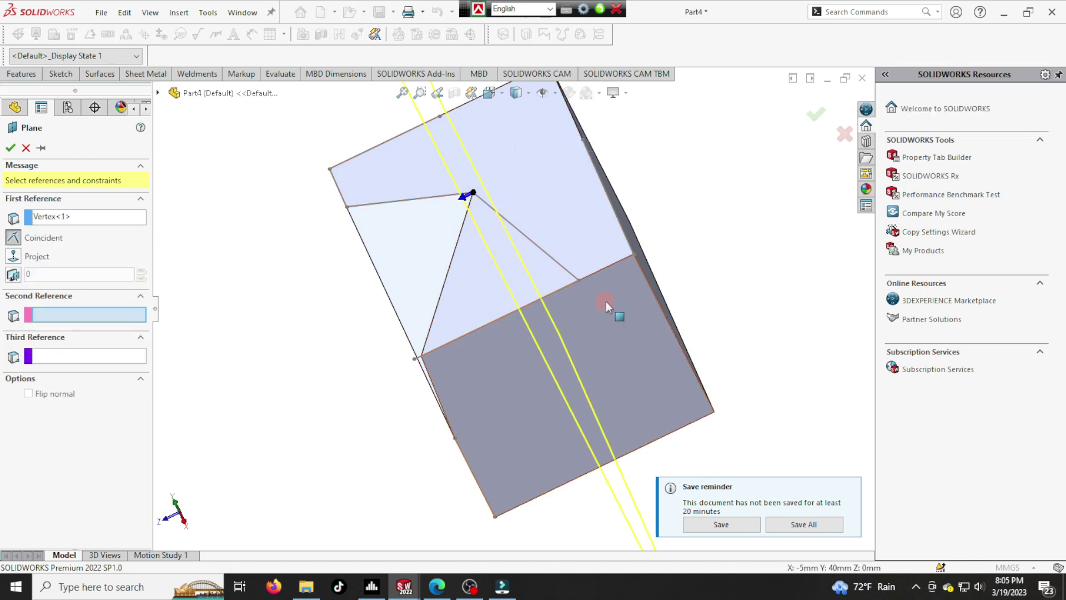
click(578, 280)
middle_drag(519, 428, 540, 387)
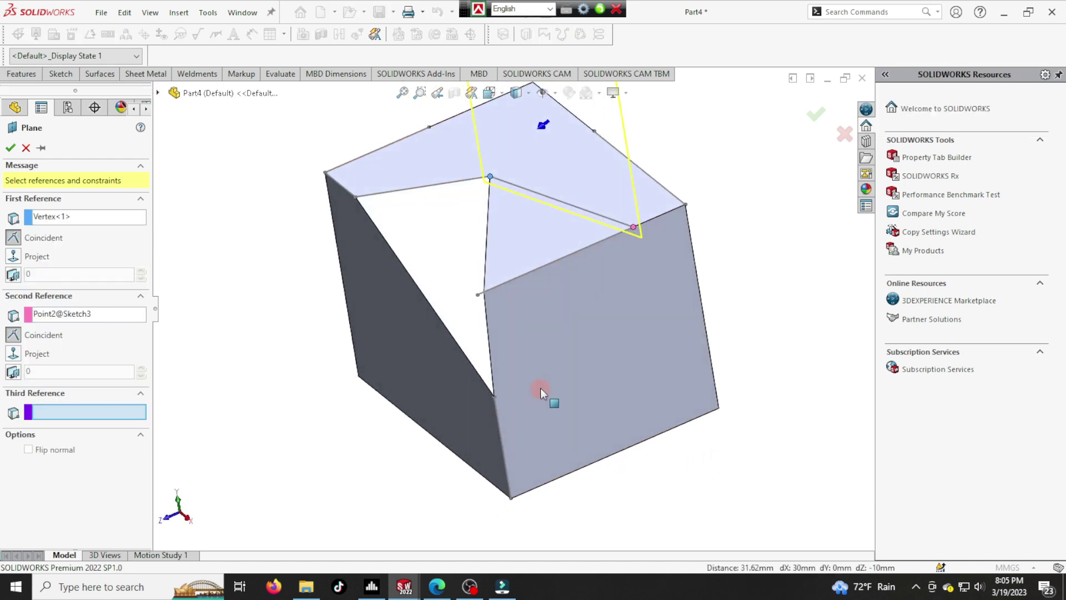
click(494, 395)
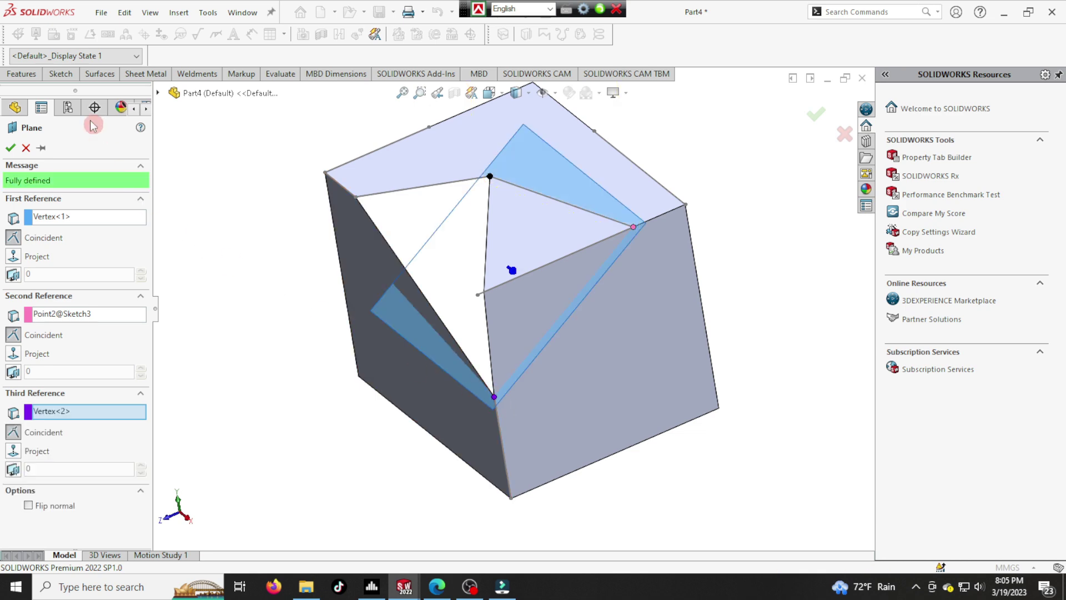
click(10, 148)
click(60, 74)
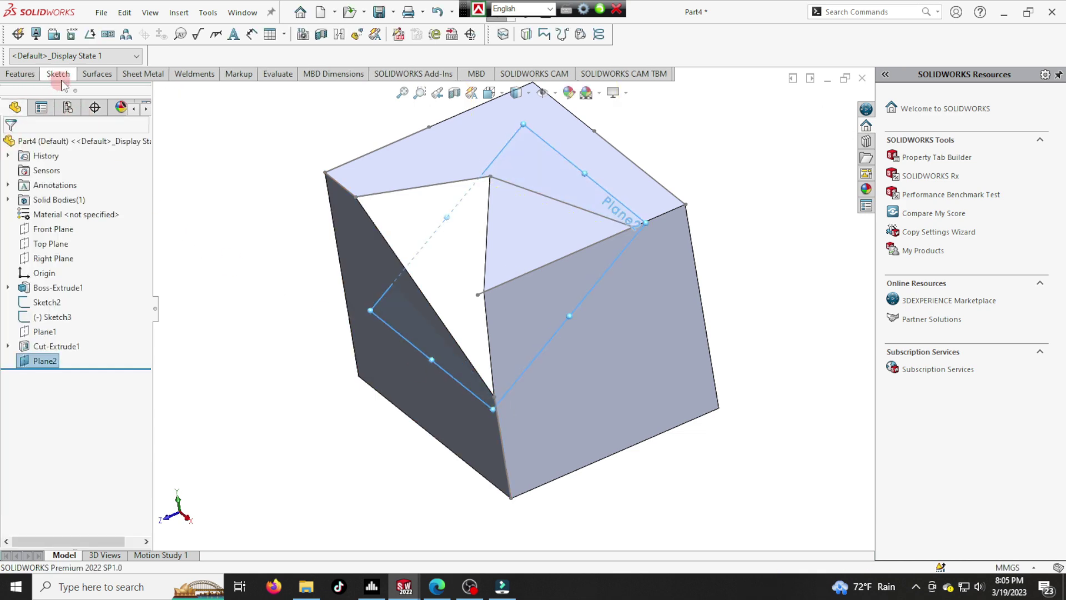
click(99, 96)
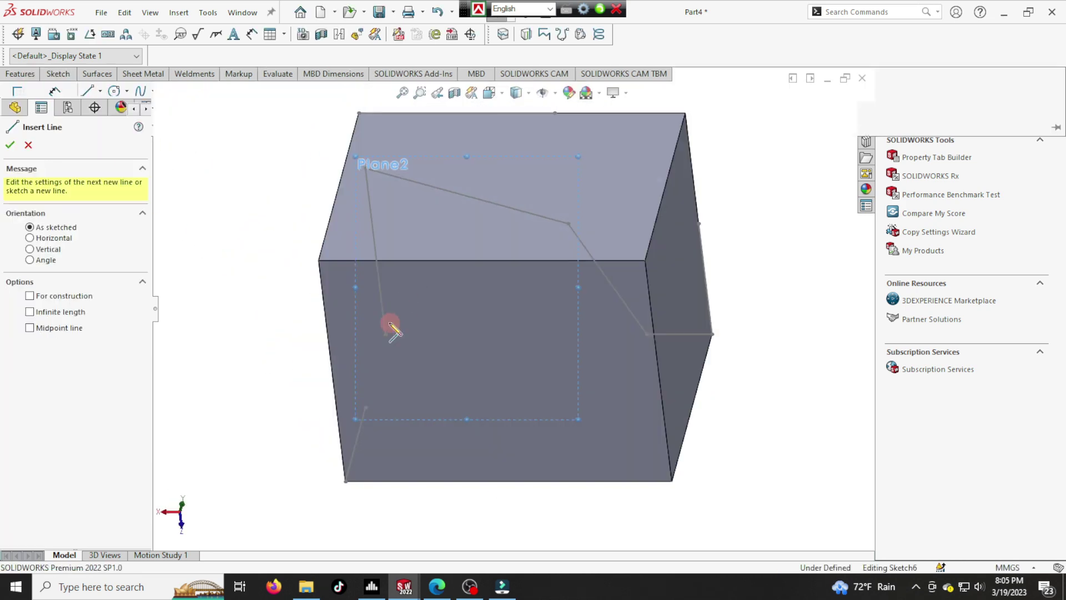
Step: Draw a closed three-line triangle on Plane2 between its corners
middle_drag(351, 312, 397, 245)
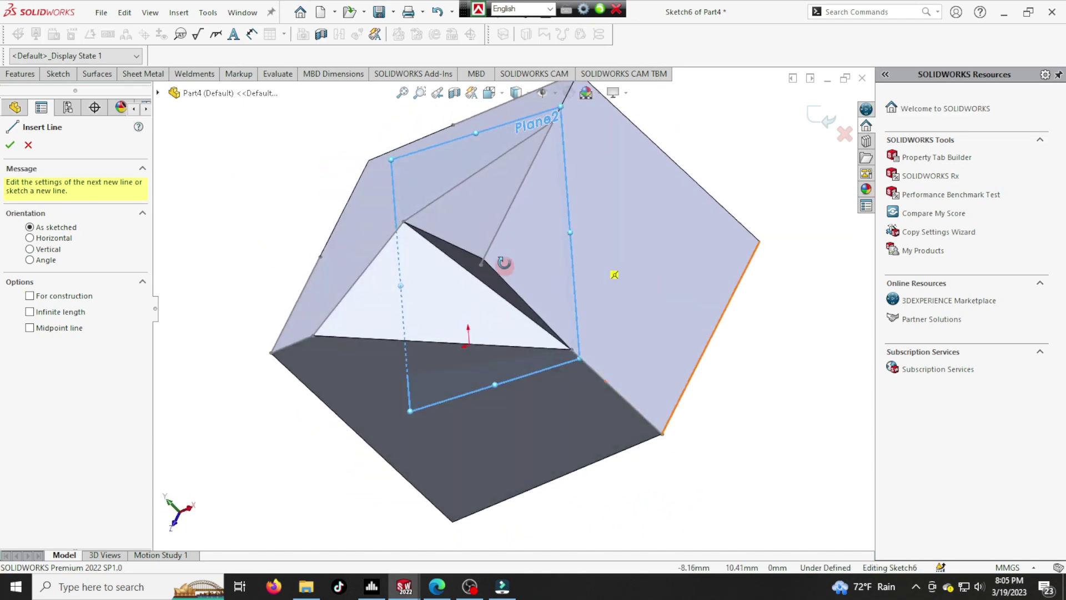
click(403, 223)
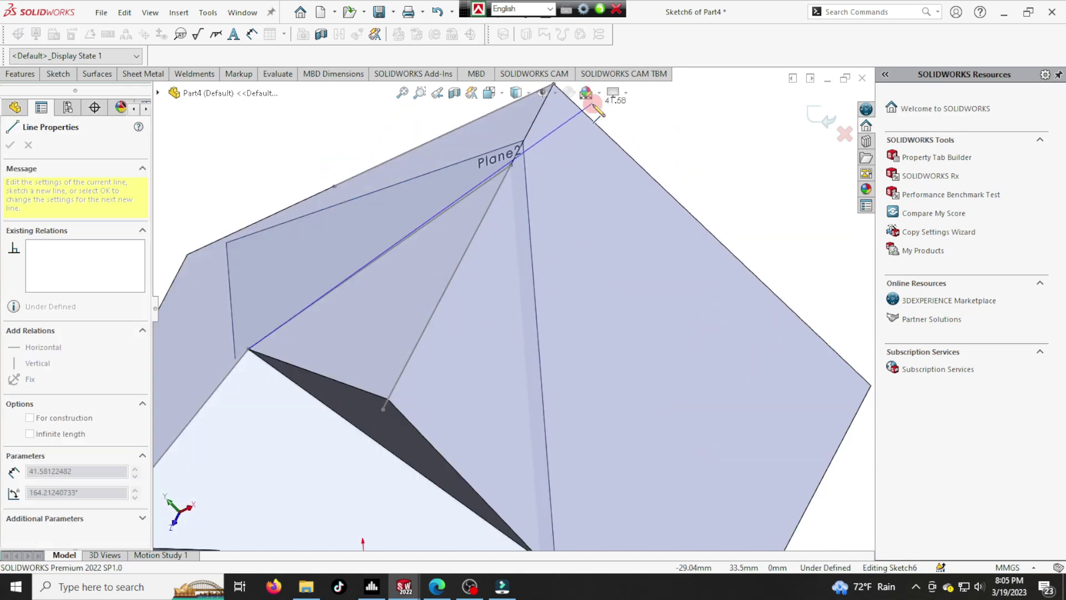
middle_drag(558, 100, 572, 145)
scroll(510, 227, down, 1)
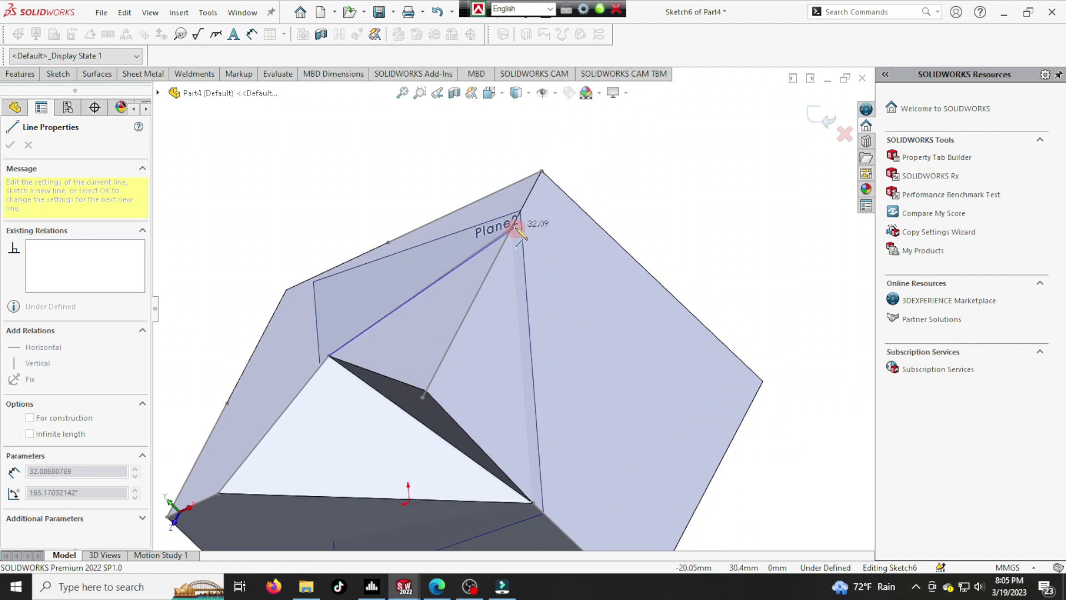
click(515, 229)
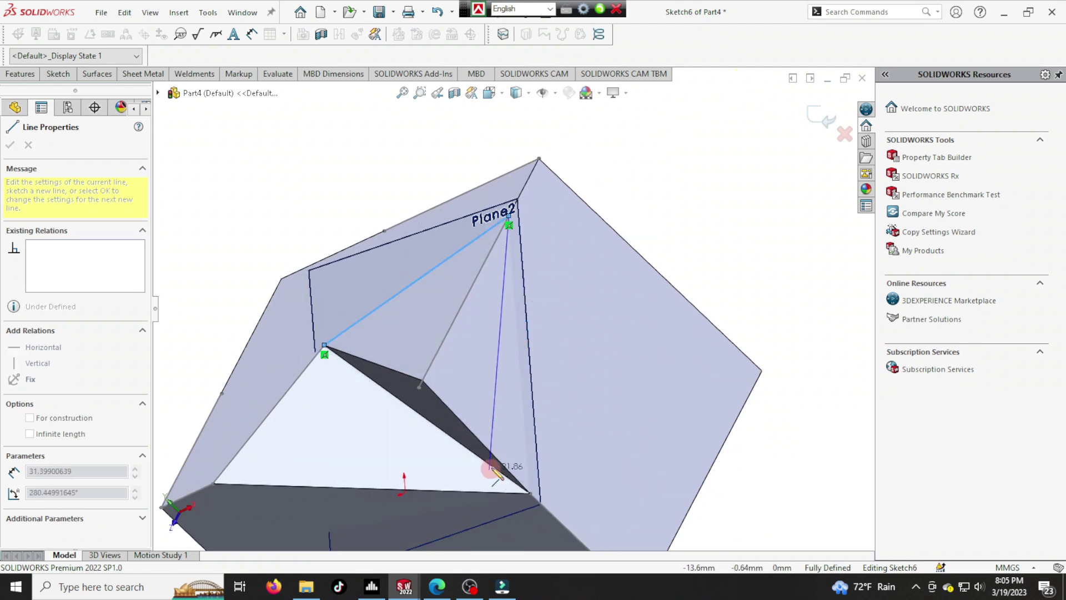
click(530, 494)
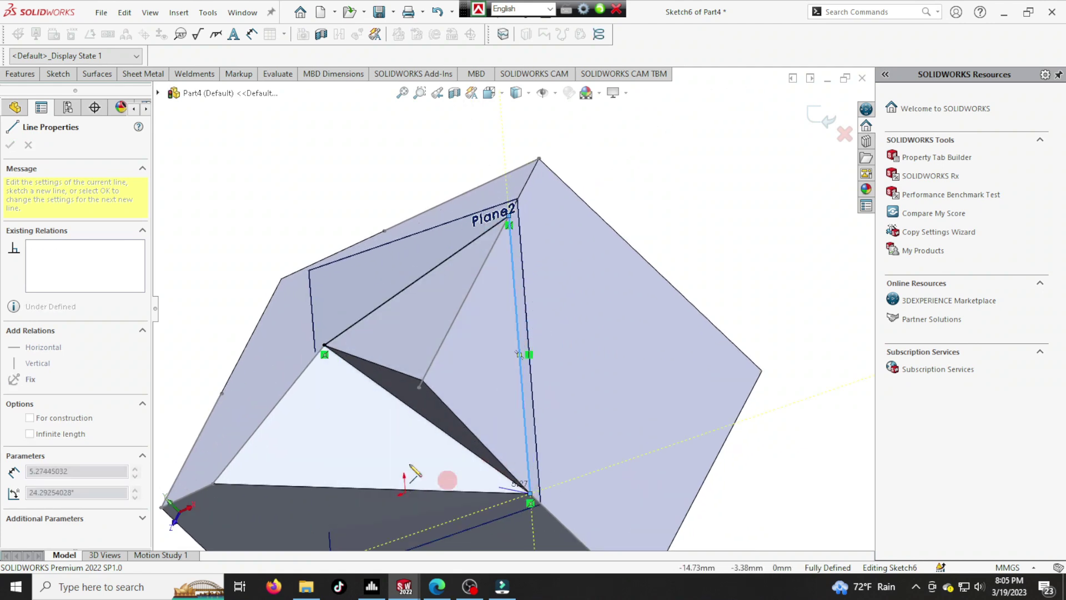
click(330, 365)
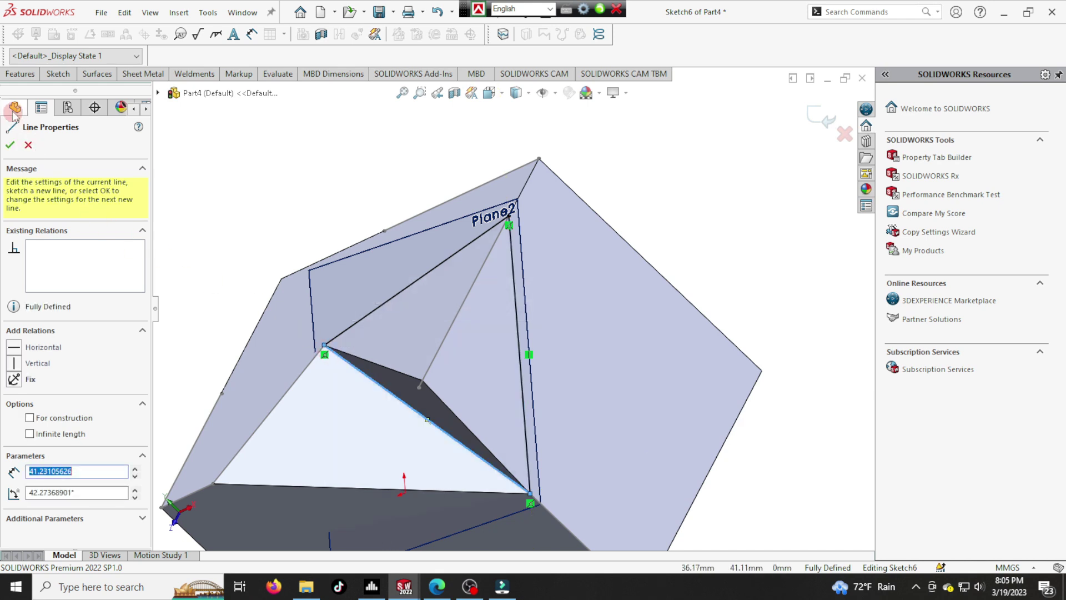
Step: Set up a 40 mm blind extruded cut from the new triangle and preview it
click(20, 74)
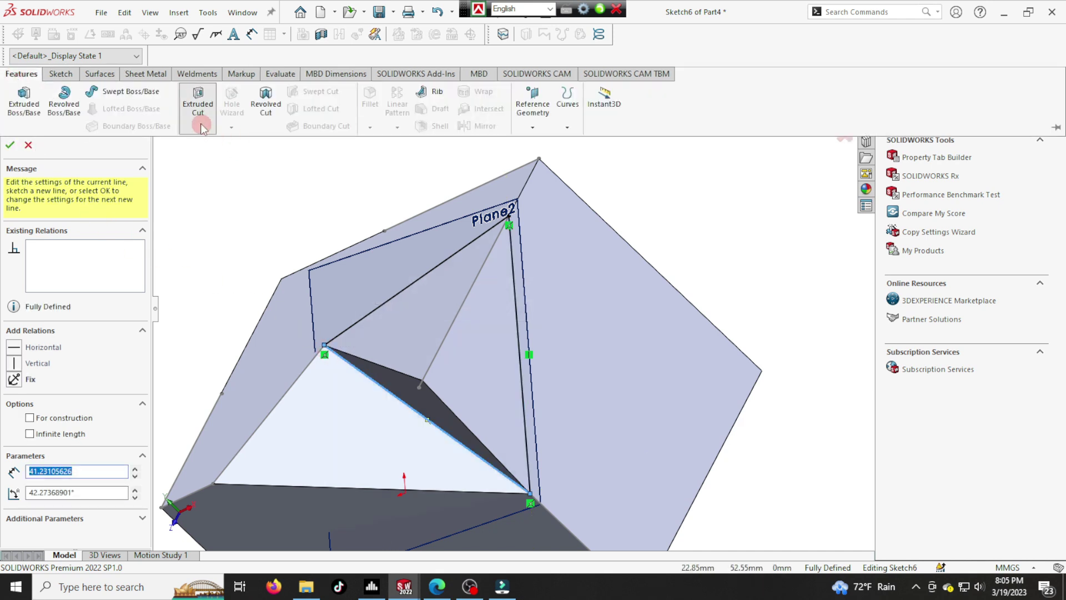
click(198, 103)
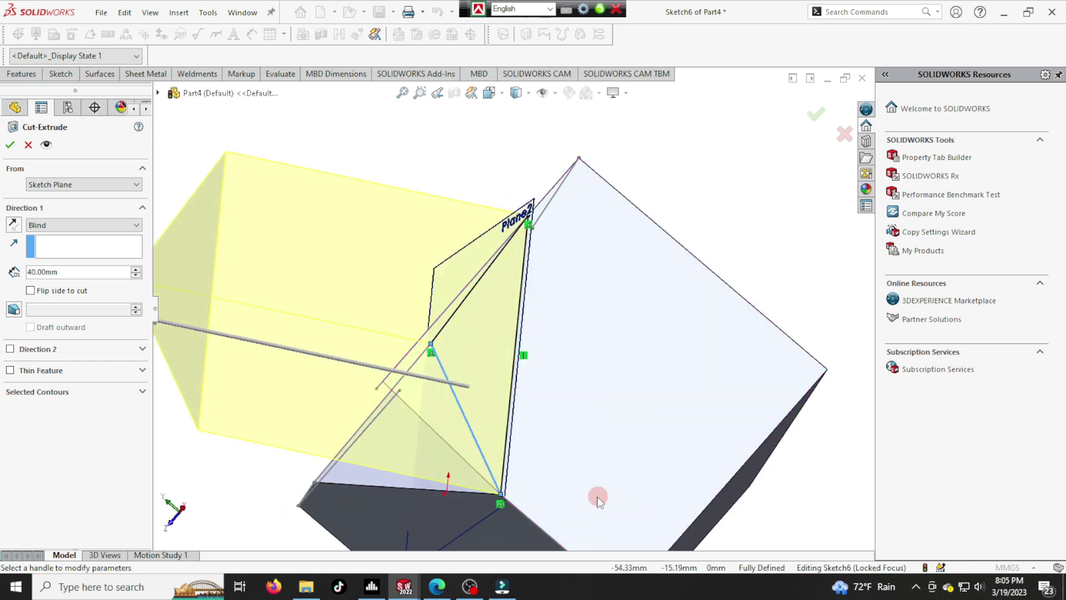
scroll(638, 488, up, 5)
mouse_move(650, 486)
middle_down()
mouse_move(638, 486)
mouse_move(674, 473)
mouse_move(686, 493)
middle_up()
Step: Confirm the second angled cut, Cut-Extrude2
click(11, 144)
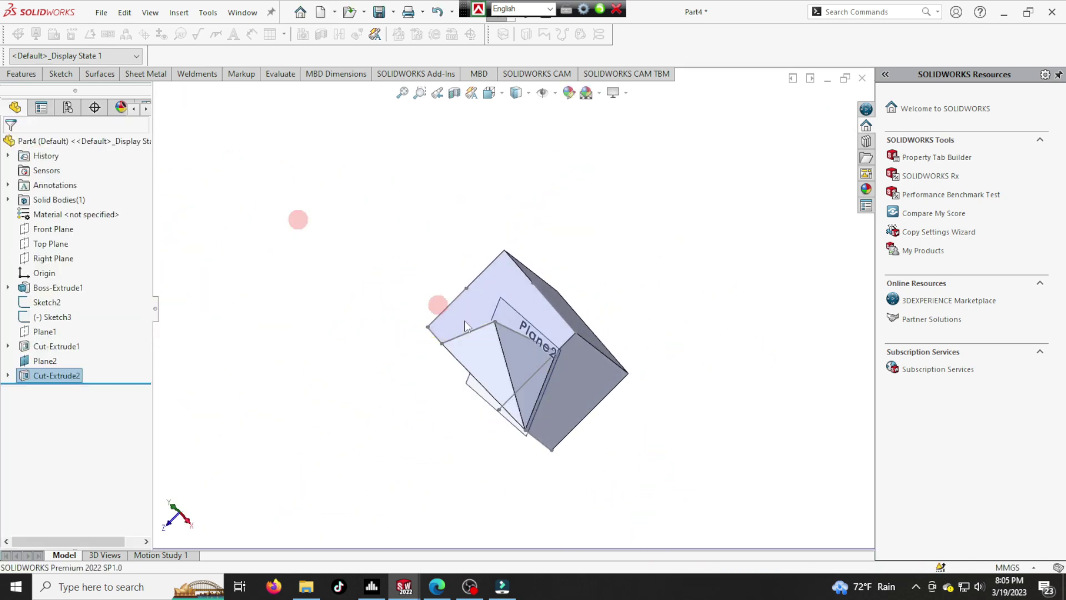
scroll(558, 384, down, 3)
middle_drag(561, 381, 567, 368)
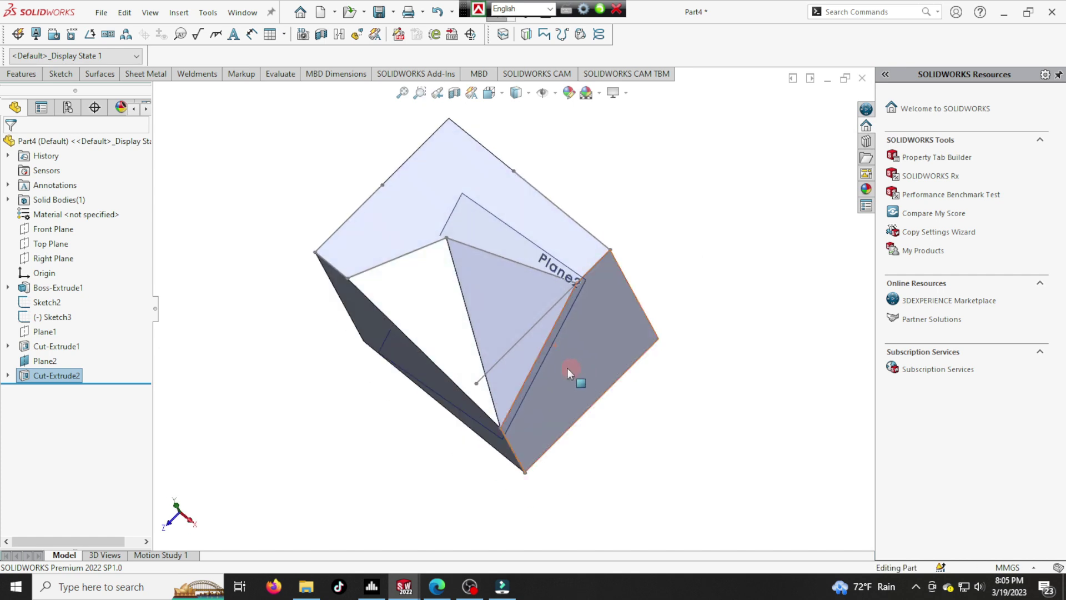
Step: Hide the leftover sketch line and Plane2 so only the cut block shows
right_click(525, 335)
click(555, 290)
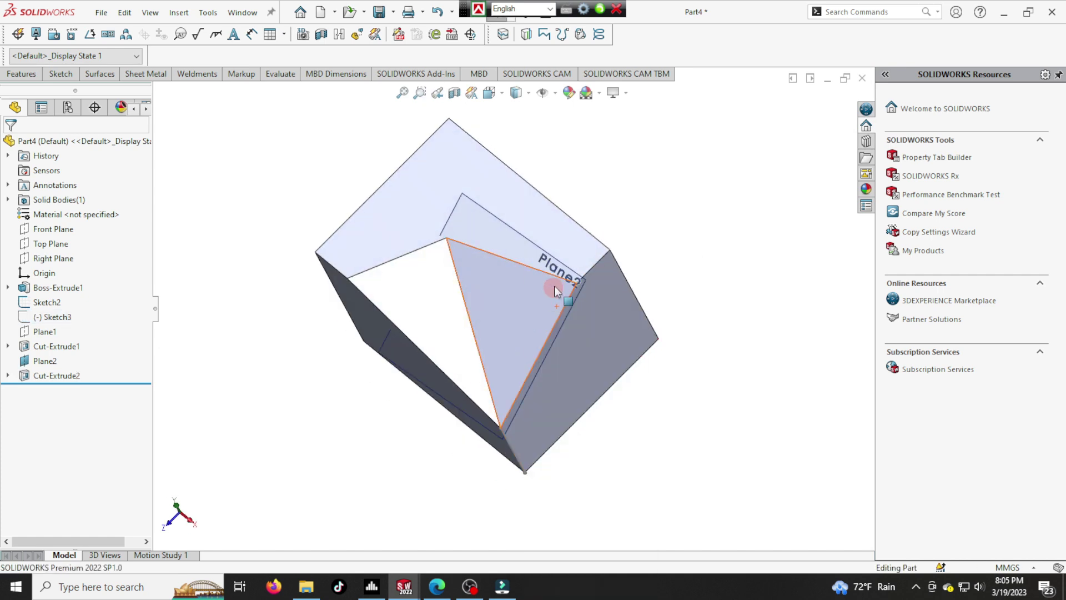
right_click(575, 272)
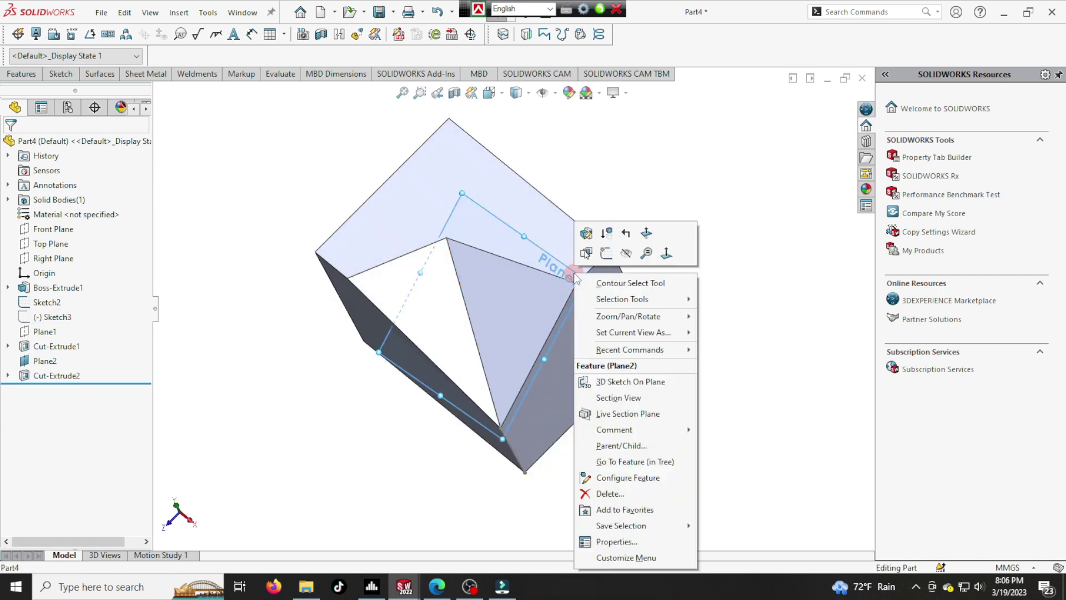
click(627, 255)
mouse_move(583, 404)
middle_down()
mouse_move(573, 361)
mouse_move(526, 410)
mouse_move(545, 419)
mouse_move(594, 381)
mouse_move(561, 370)
mouse_move(538, 383)
middle_up()
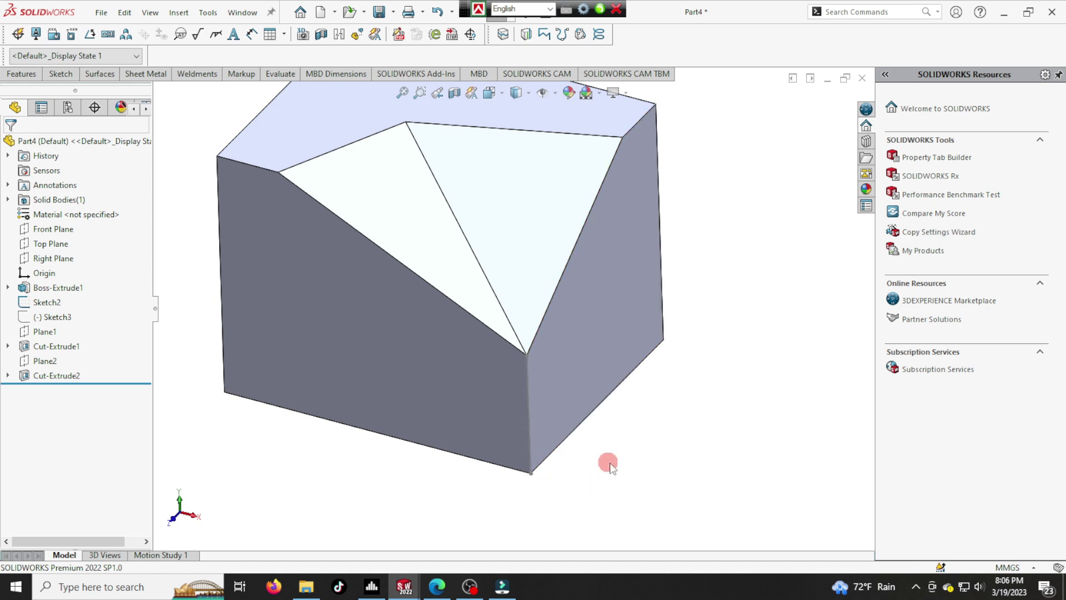
right_click(529, 455)
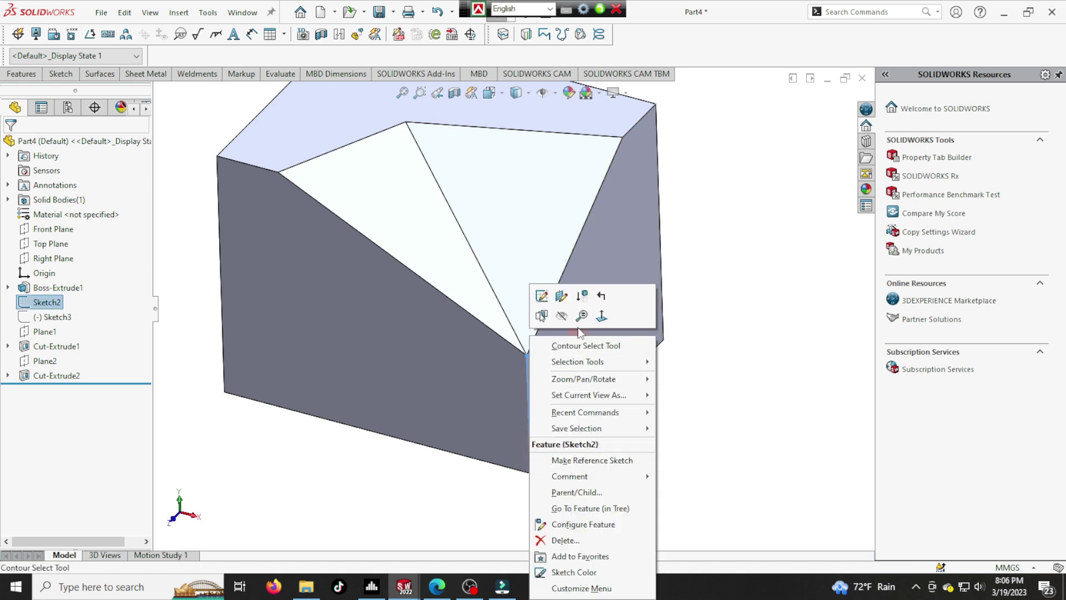
click(563, 312)
mouse_move(608, 452)
middle_down()
mouse_move(669, 353)
mouse_move(628, 407)
mouse_move(533, 376)
mouse_move(624, 440)
mouse_move(698, 396)
mouse_move(635, 381)
mouse_move(743, 419)
mouse_move(604, 393)
mouse_move(518, 397)
mouse_move(581, 429)
middle_up()
scroll(507, 250, down, 2)
scroll(507, 264, up, 2)
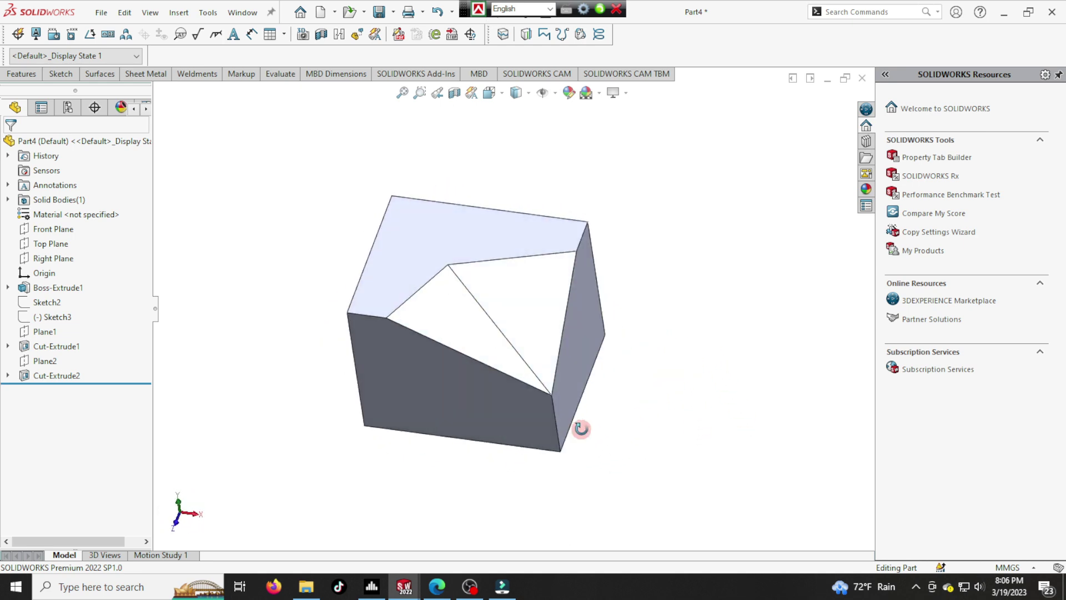
scroll(530, 288, down, 3)
scroll(549, 337, up, 3)
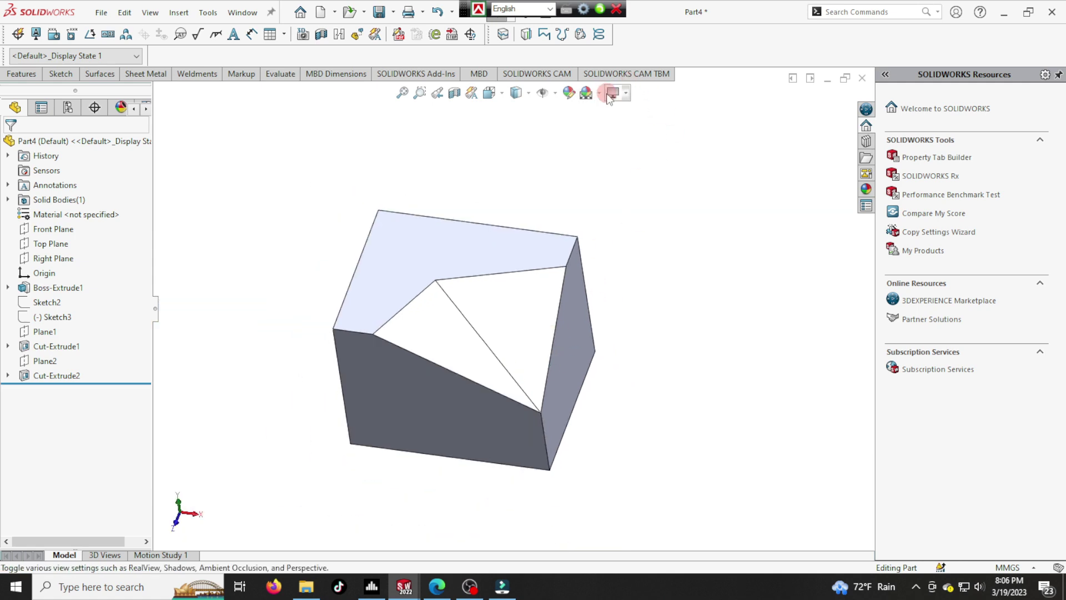
Step: Turn on RealView graphics for the corner-cut block
click(627, 95)
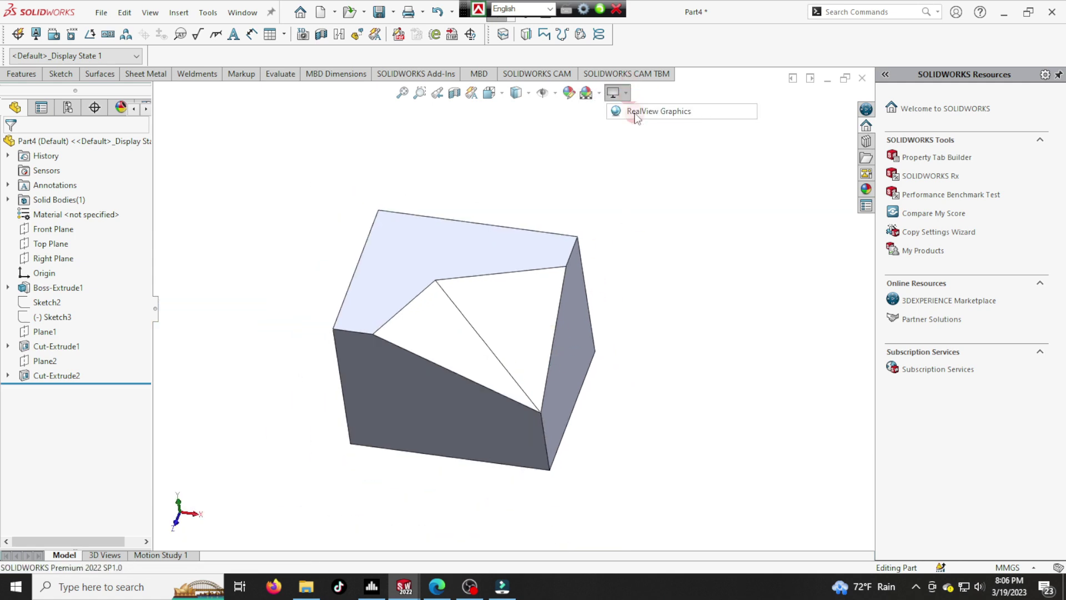
scroll(634, 383, down, 2)
scroll(633, 383, up, 2)
mouse_move(575, 383)
middle_down()
mouse_move(571, 440)
mouse_move(599, 359)
middle_up()
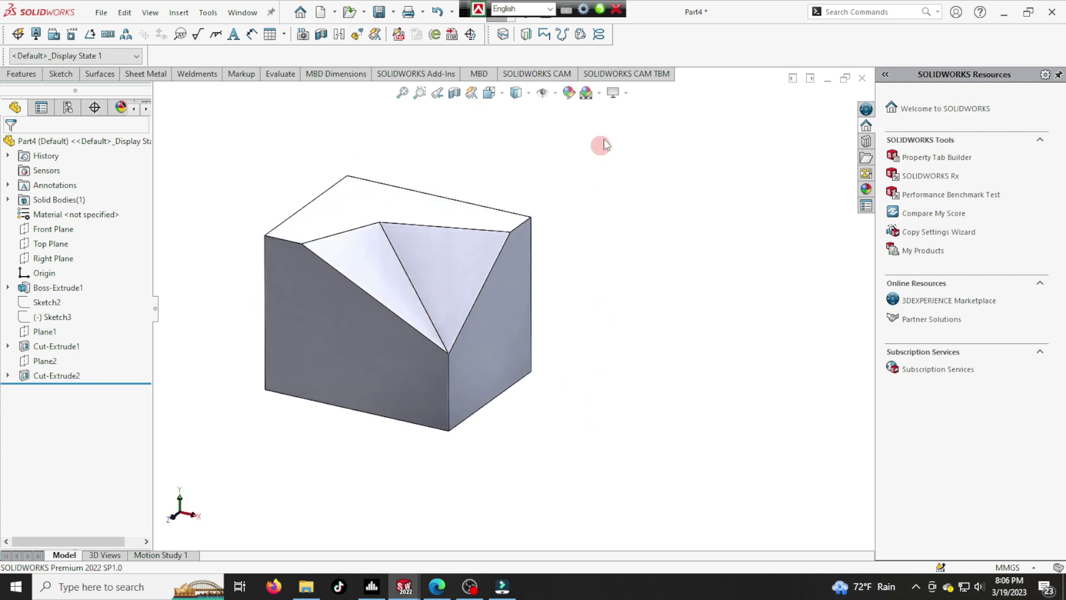
Step: Enable perspective display and switch to the Motion Study 1 timeline
click(625, 93)
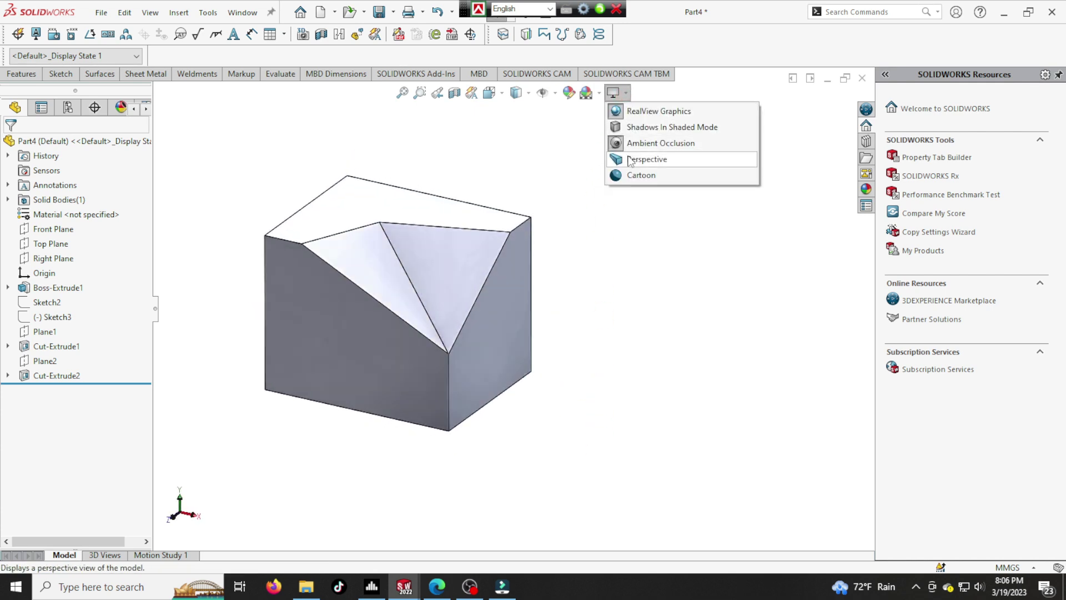
click(633, 128)
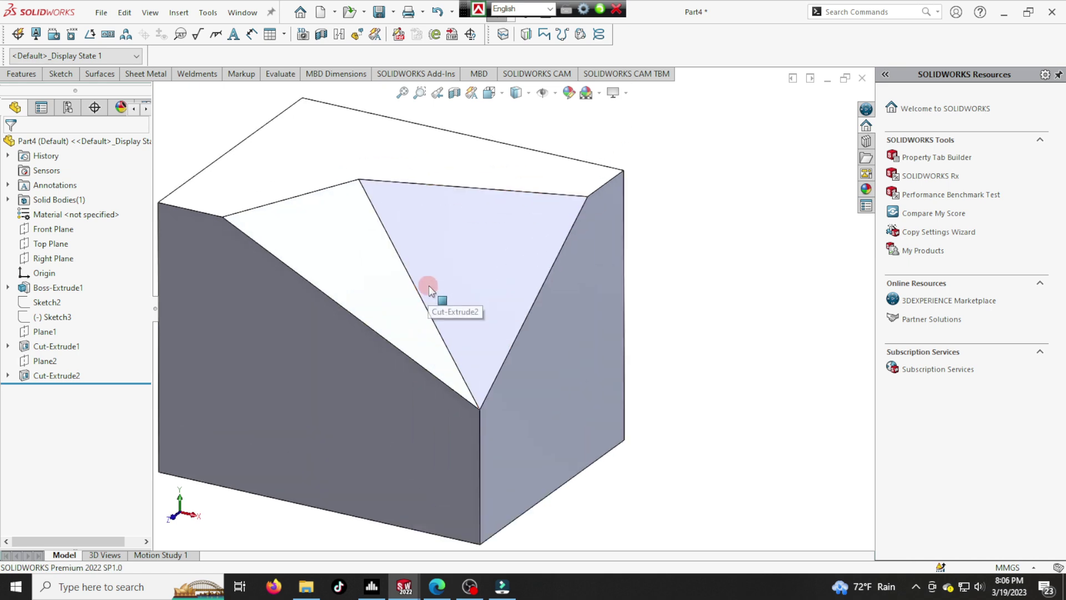
mouse_move(429, 285)
middle_down()
mouse_move(555, 396)
mouse_move(559, 357)
middle_up()
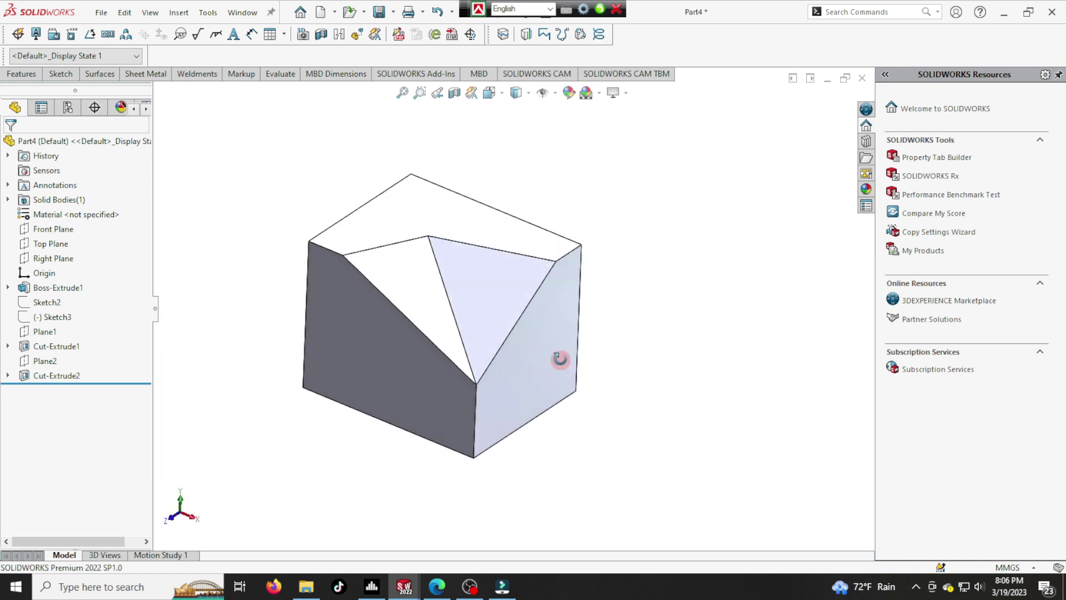
click(154, 556)
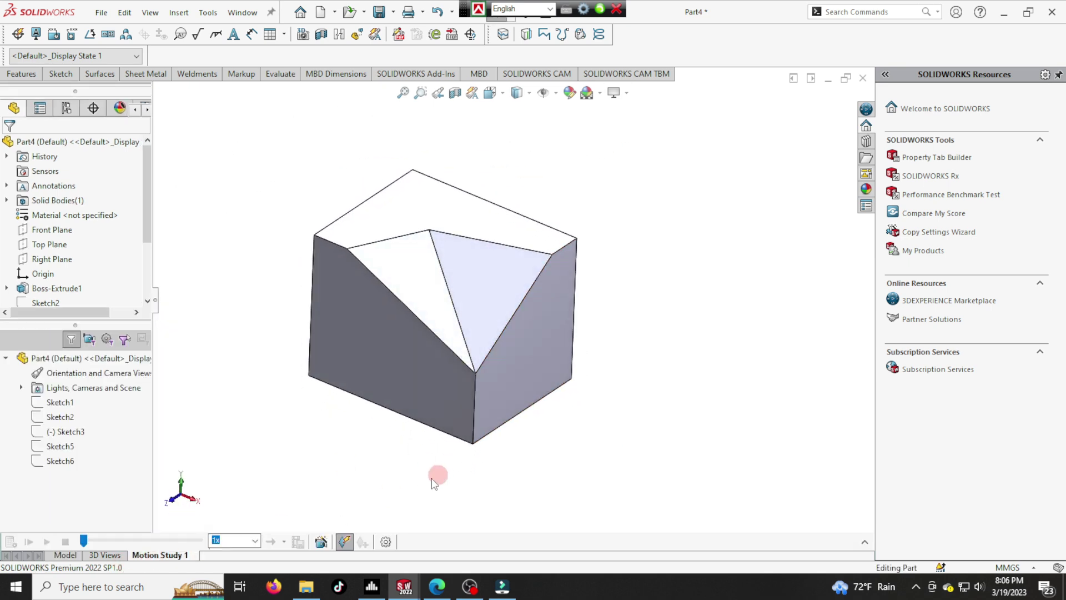
Step: Add a one-turn clockwise Y-axis rotation via the Animation Wizard and play it
click(322, 542)
click(592, 438)
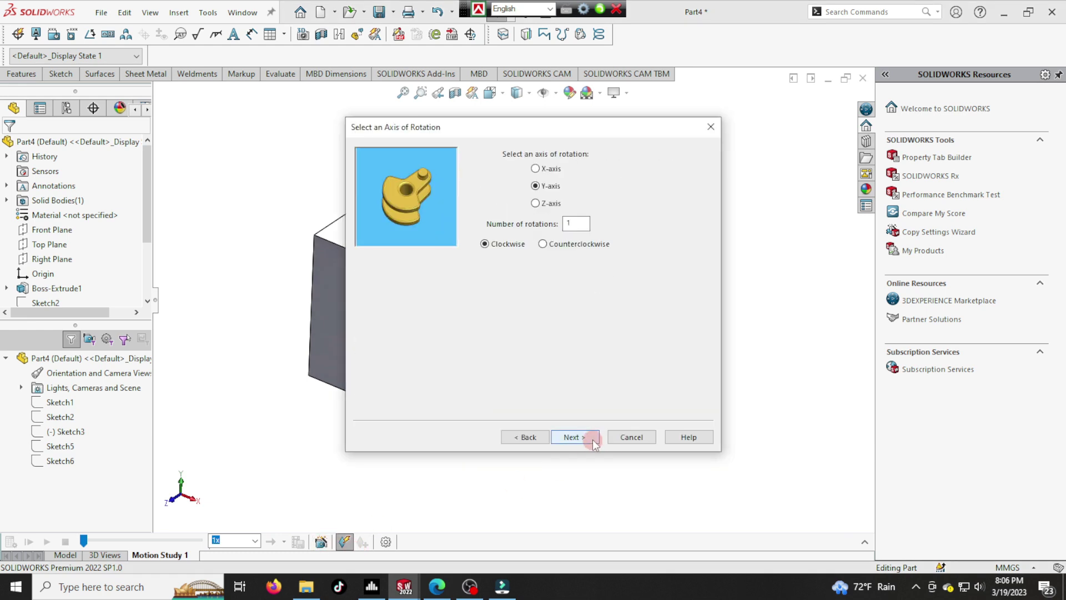
click(591, 440)
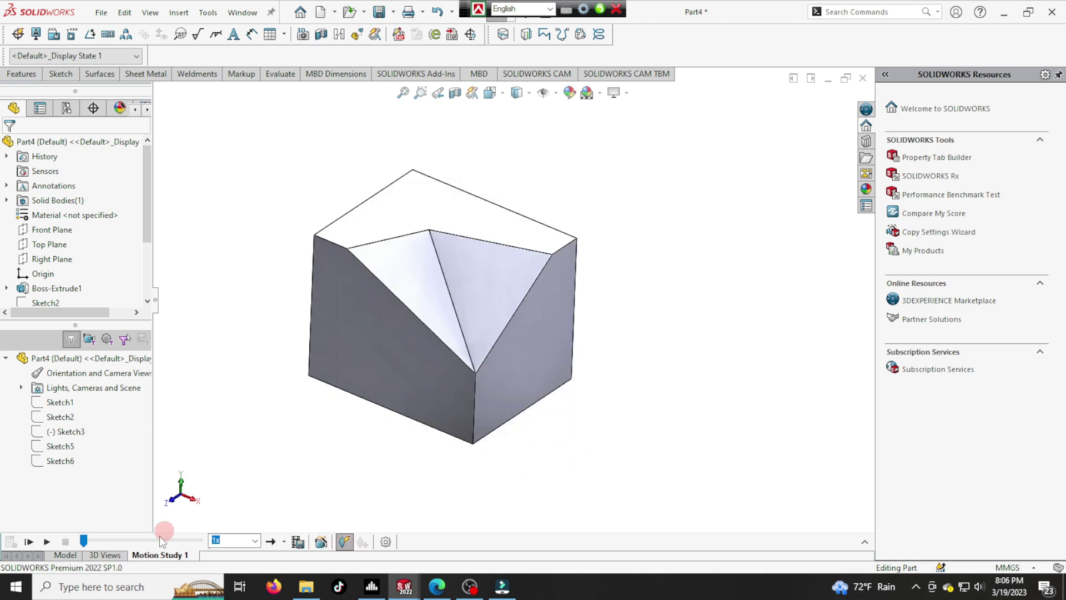
click(45, 541)
Step: Browse the Appearances library to the Glass category
click(868, 189)
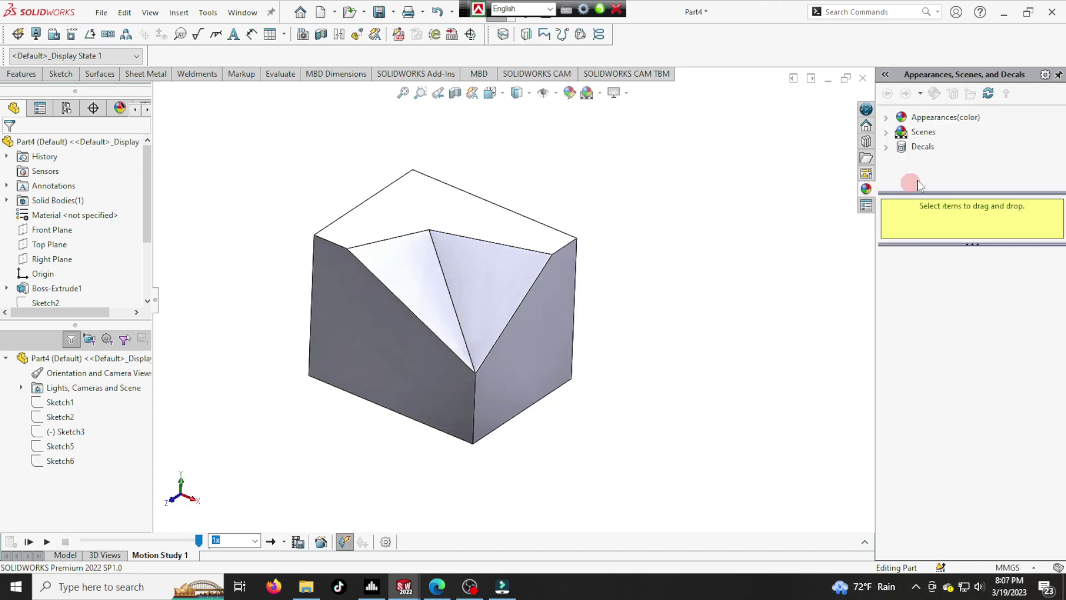
click(924, 132)
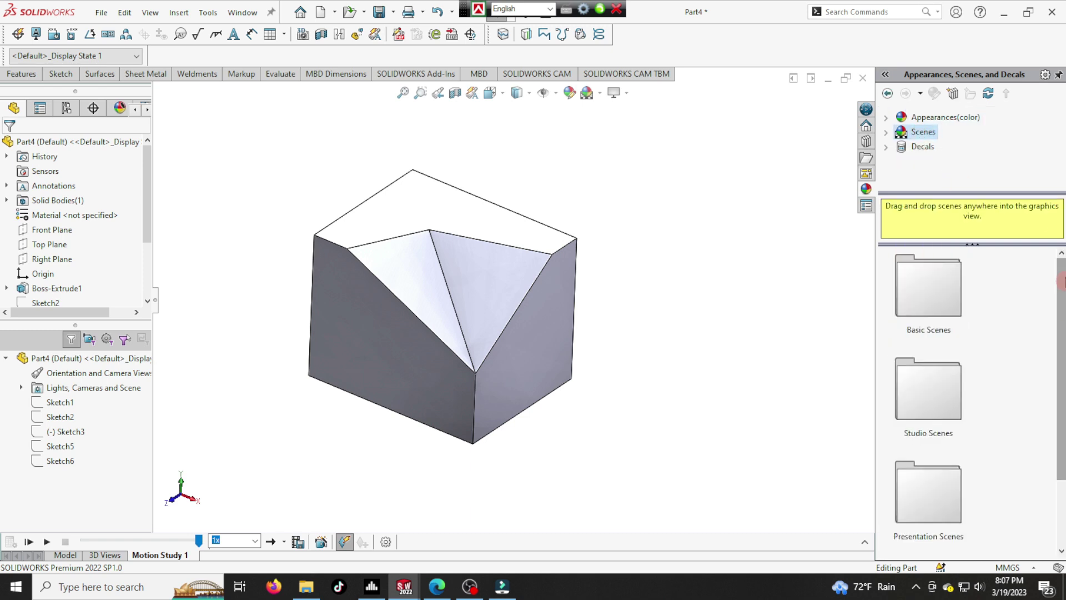
click(934, 119)
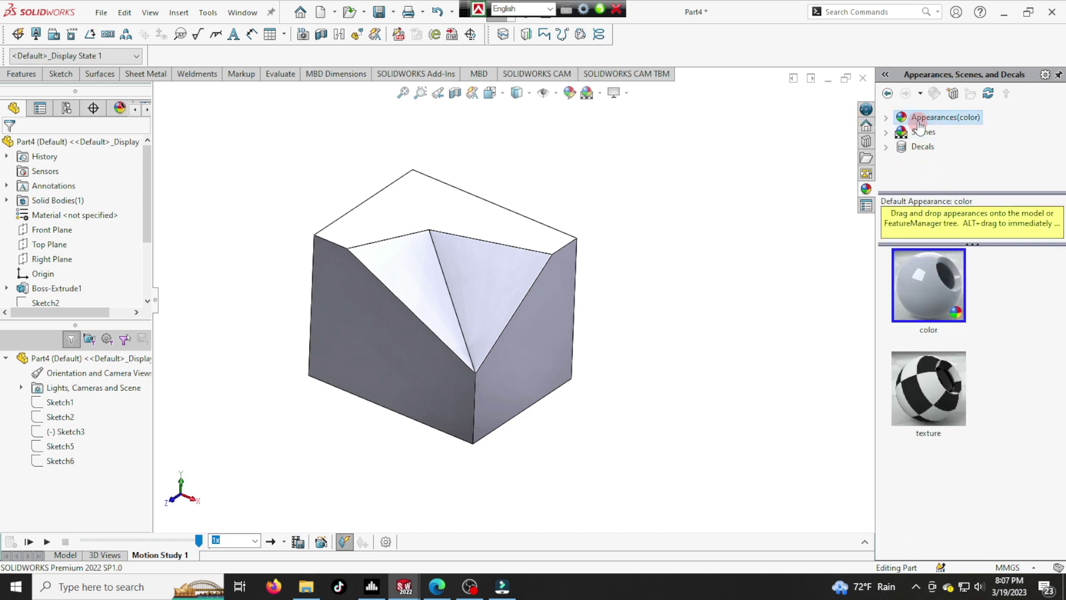
double_click(918, 123)
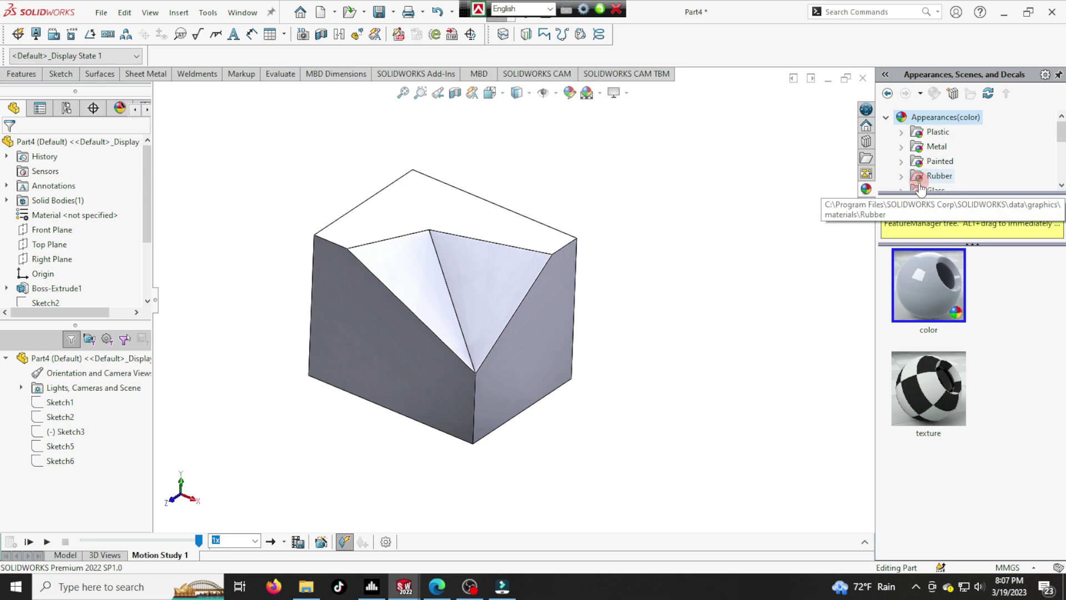
scroll(922, 184, down, 1)
click(940, 164)
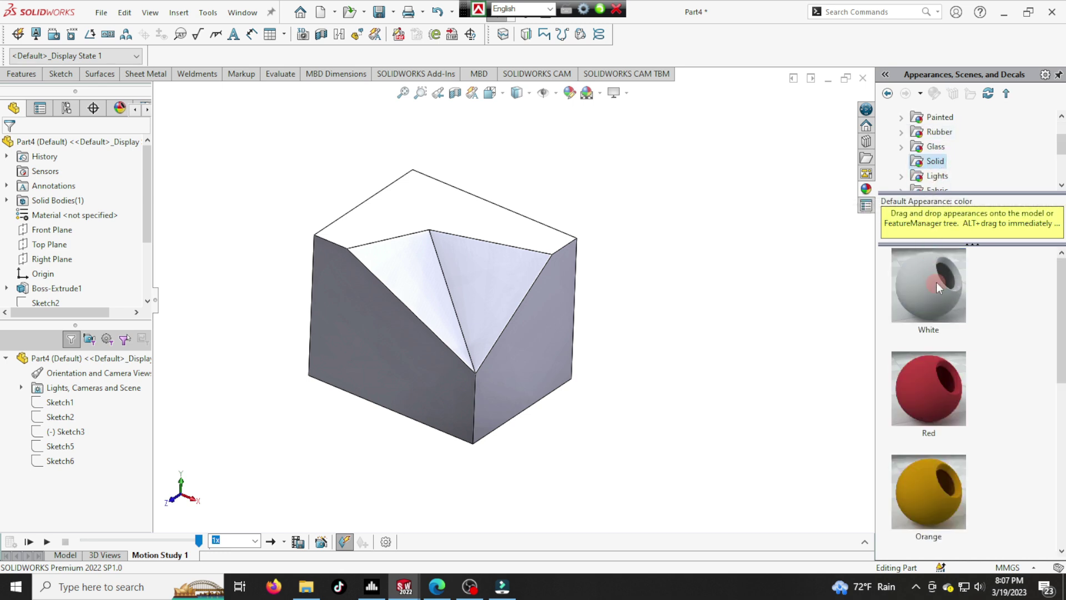
click(937, 177)
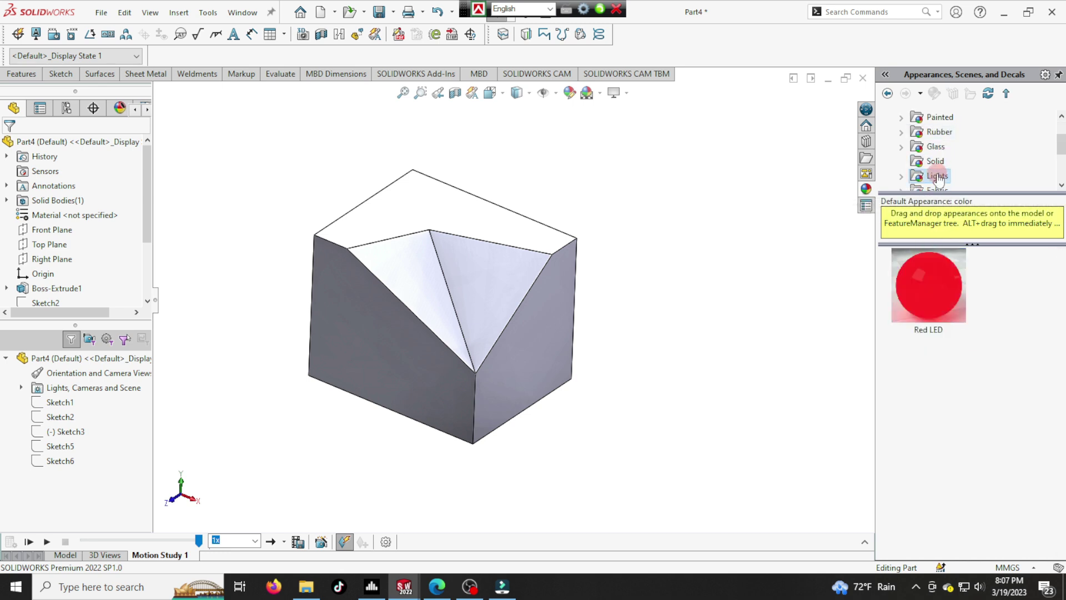
double_click(941, 149)
Step: Apply clear glass, then frosted glass, and finally clear thick glass to the block
double_click(915, 305)
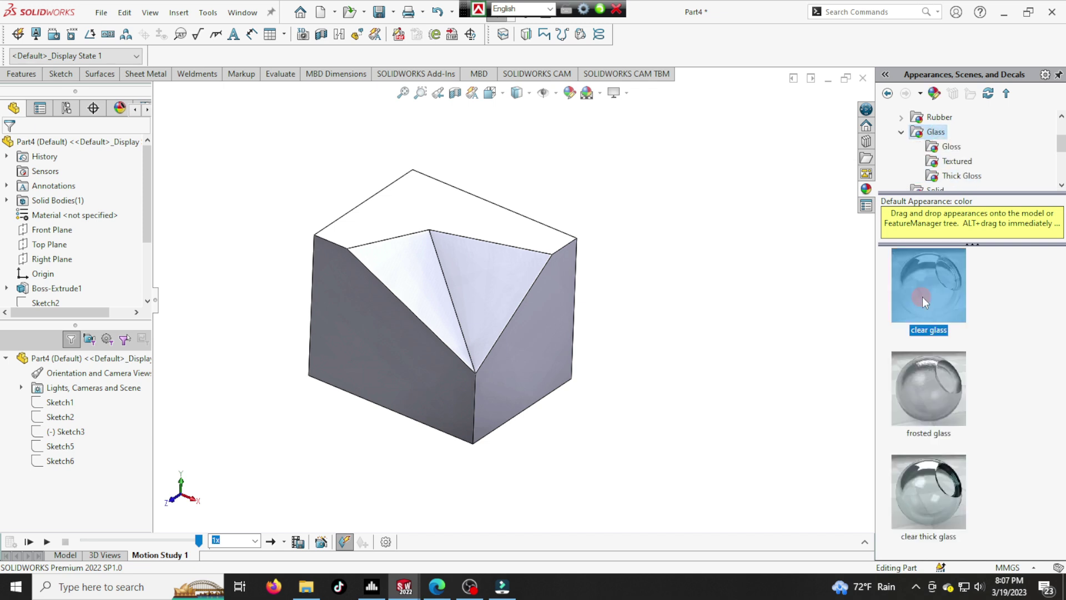
mouse_move(577, 397)
middle_down()
mouse_move(604, 398)
mouse_move(528, 392)
mouse_move(542, 409)
mouse_move(571, 395)
middle_up()
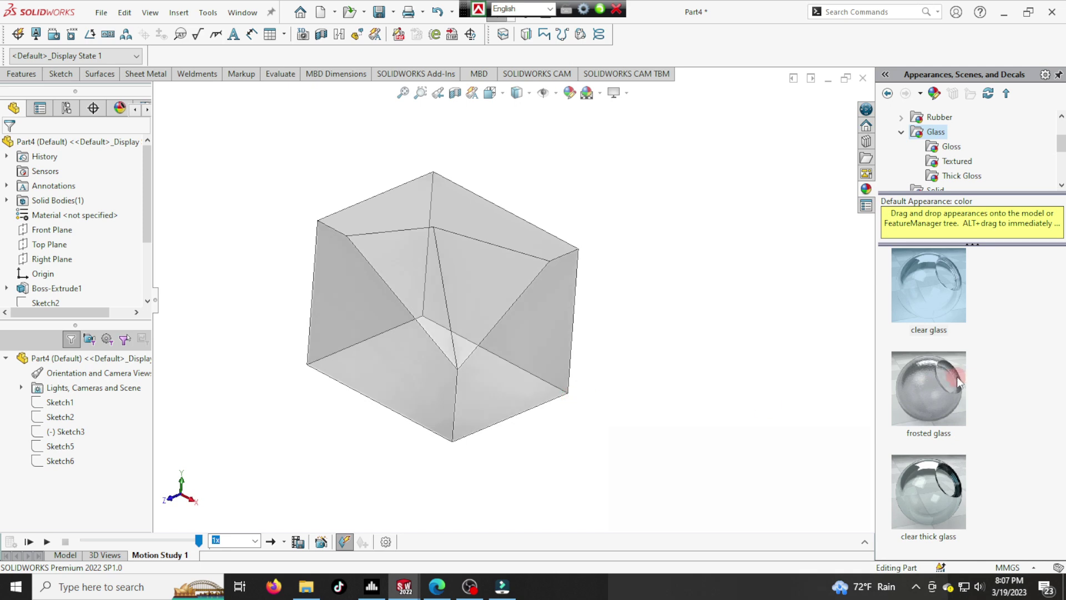
double_click(938, 382)
double_click(932, 494)
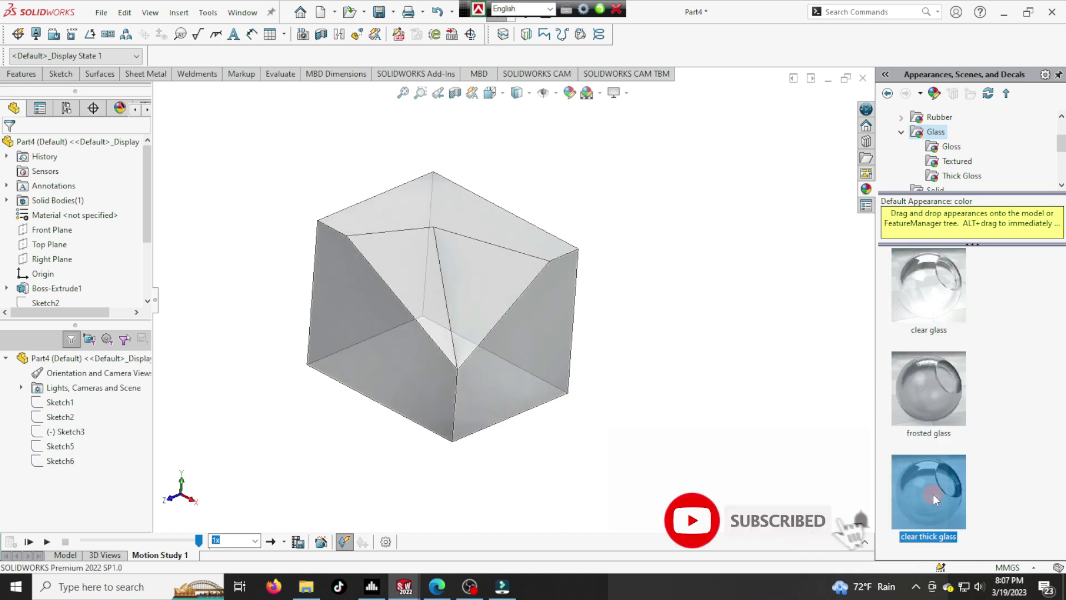
mouse_move(642, 495)
middle_down()
mouse_move(655, 495)
mouse_move(578, 357)
mouse_move(648, 423)
mouse_move(599, 419)
mouse_move(614, 423)
mouse_move(616, 408)
middle_up()
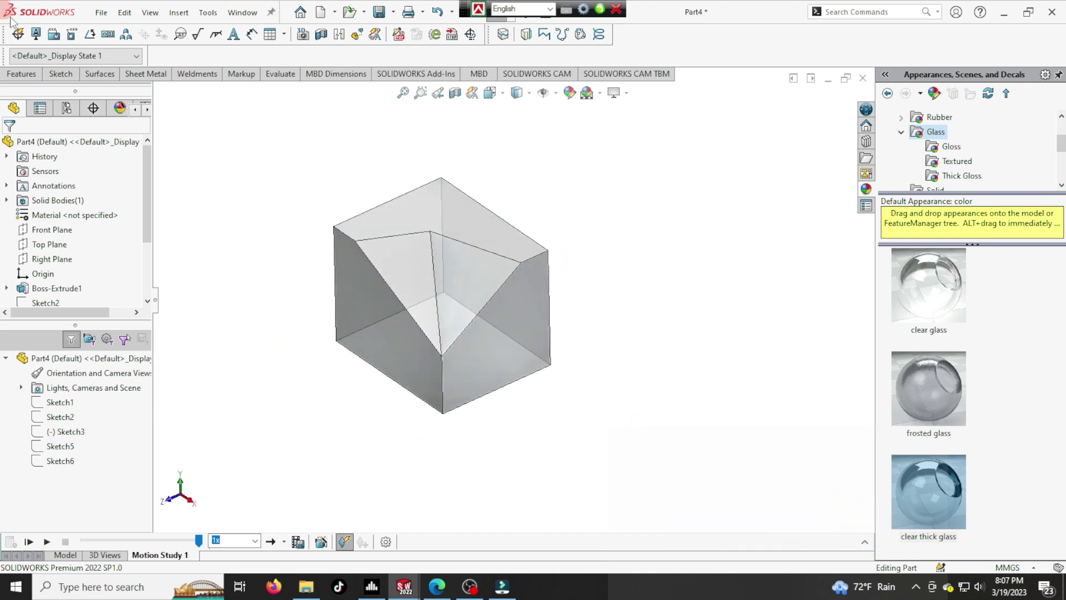